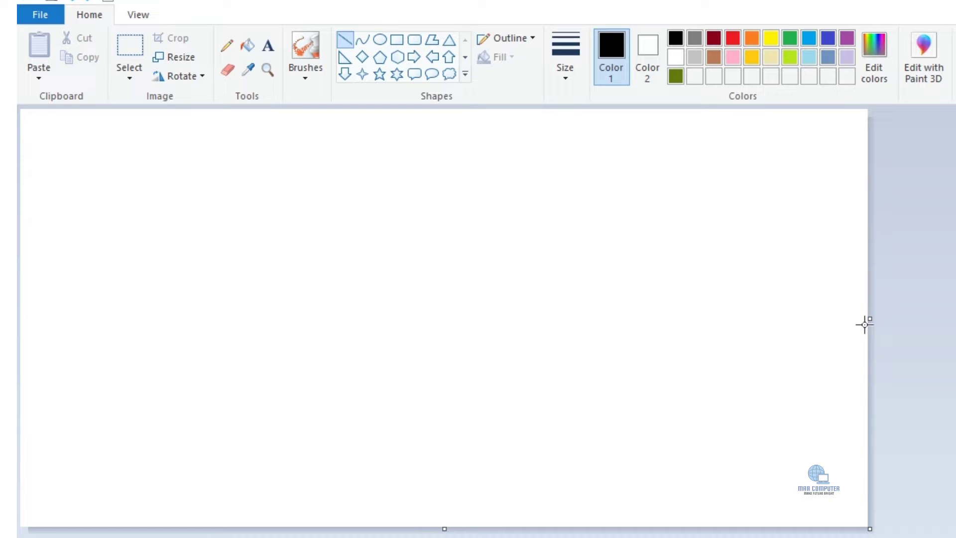
# - Draw a lime diagonal line across the canvas's lower-right corner, then fill that corner with lime and the remaining area with green
pyautogui.moveTo(865, 324); pyautogui.dragTo(403, 532)
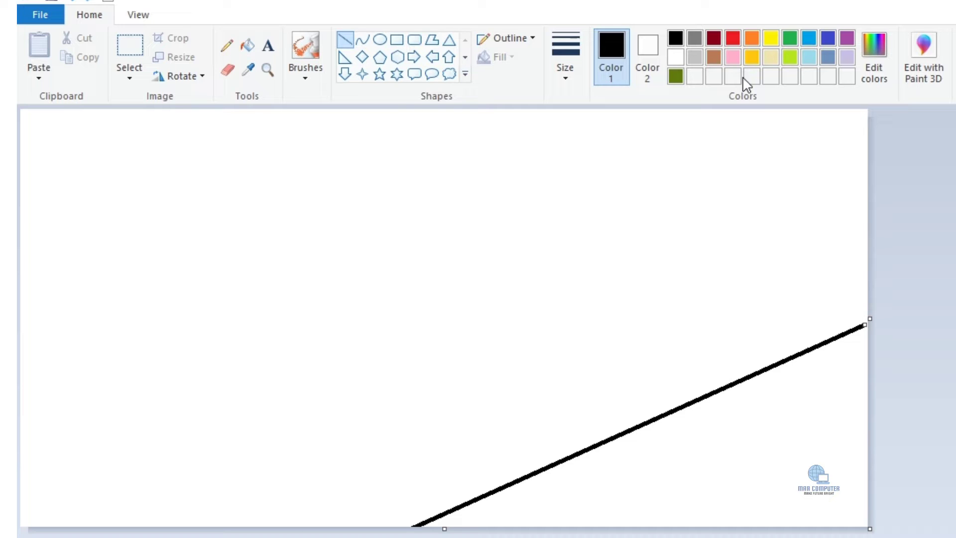
pyautogui.click(790, 57)
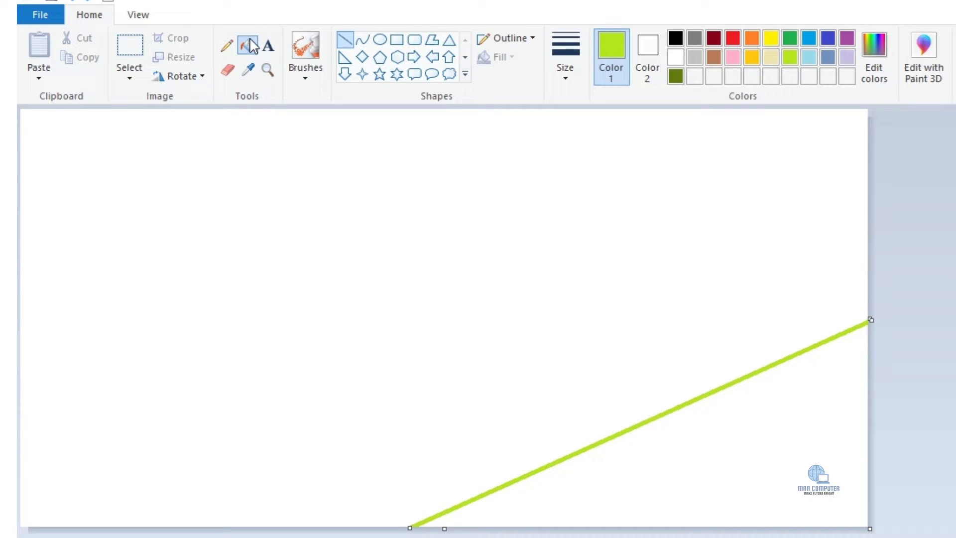
pyautogui.click(253, 46)
pyautogui.click(723, 463)
pyautogui.click(790, 37)
pyautogui.click(603, 303)
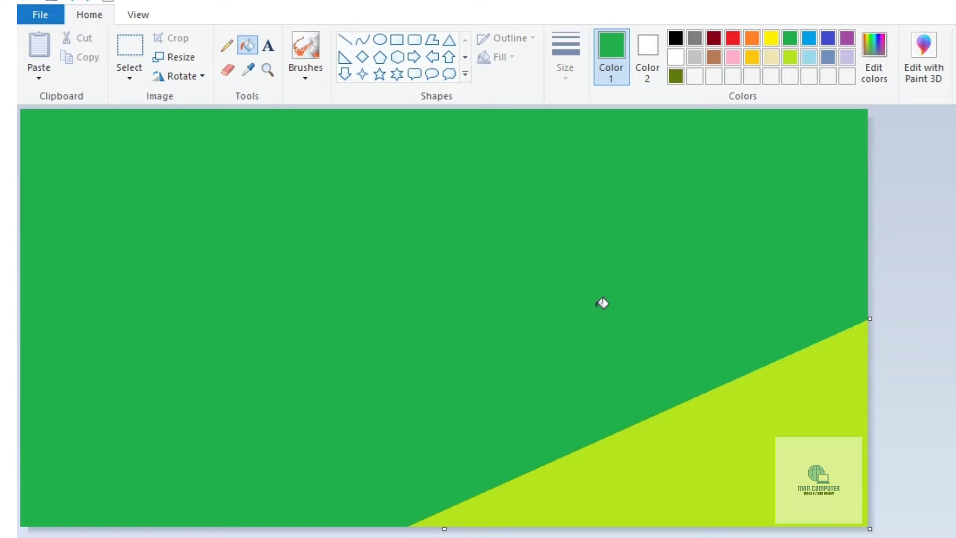
# - Draw a black diagonal line from the canvas's top edge to its left edge and fill the upper-left area with black
pyautogui.click(676, 37)
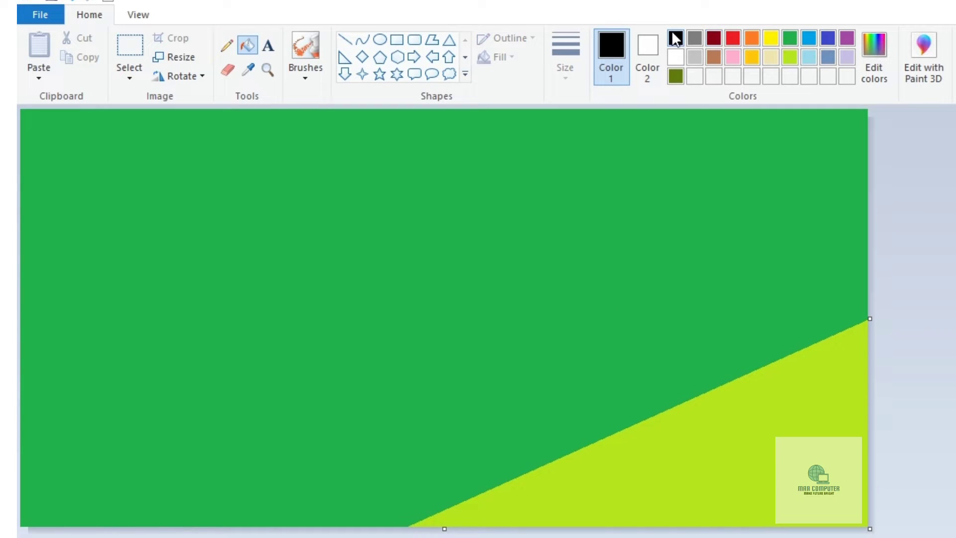
pyautogui.click(346, 40)
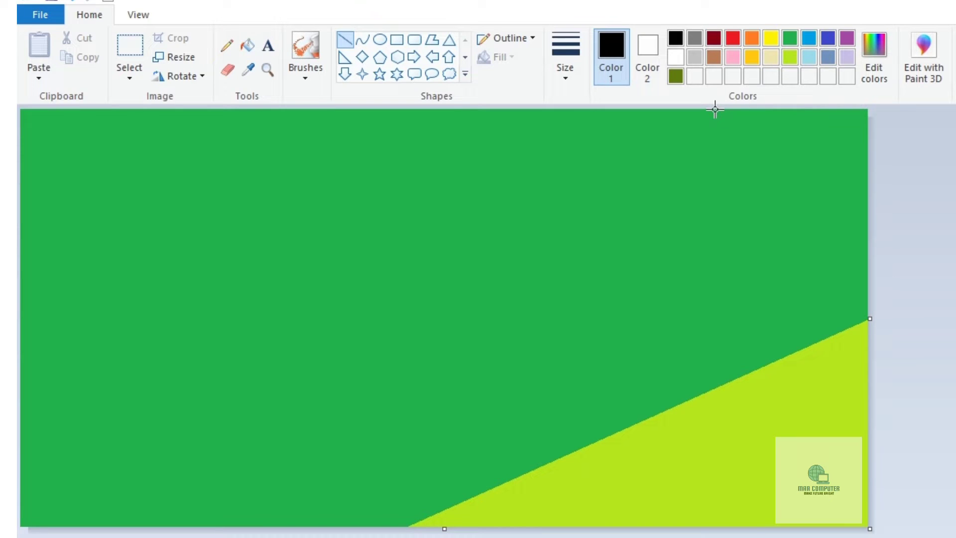
pyautogui.moveTo(715, 110)
pyautogui.mouseDown()
pyautogui.moveTo(20, 473)
pyautogui.moveTo(21, 437)
pyautogui.mouseUp()
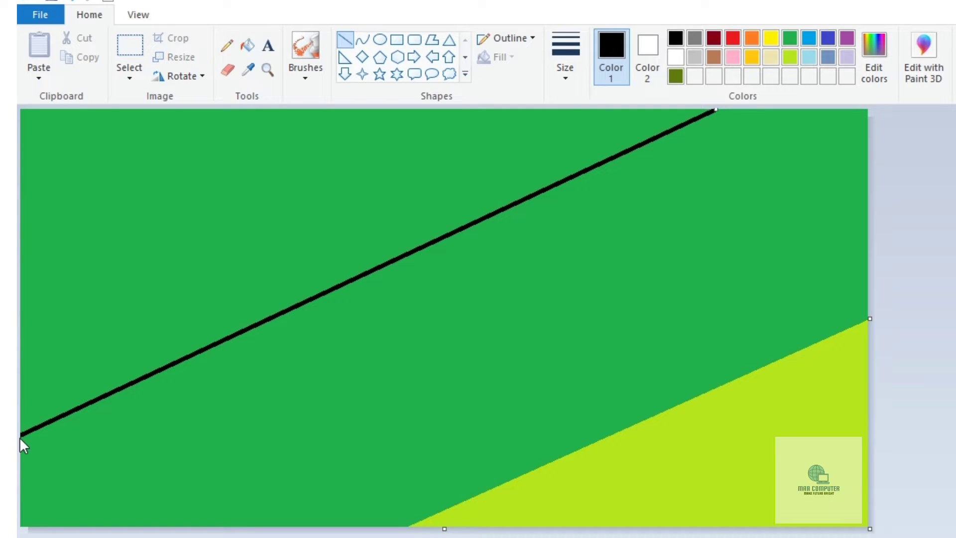
pyautogui.click(252, 49)
pyautogui.click(215, 220)
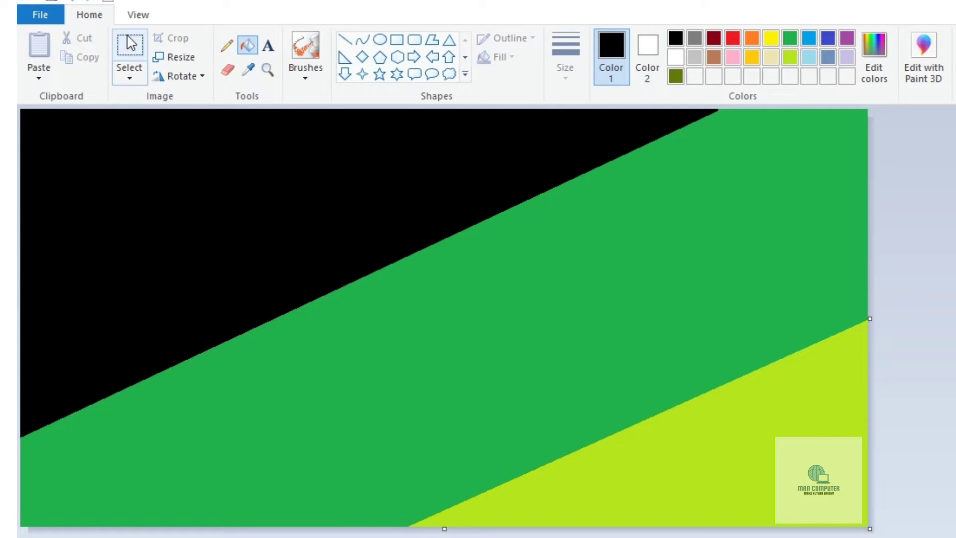
# - Resize the image to 1 pixel horizontally and 552 pixels vertically without maintaining the aspect ratio
pyautogui.click(174, 53)
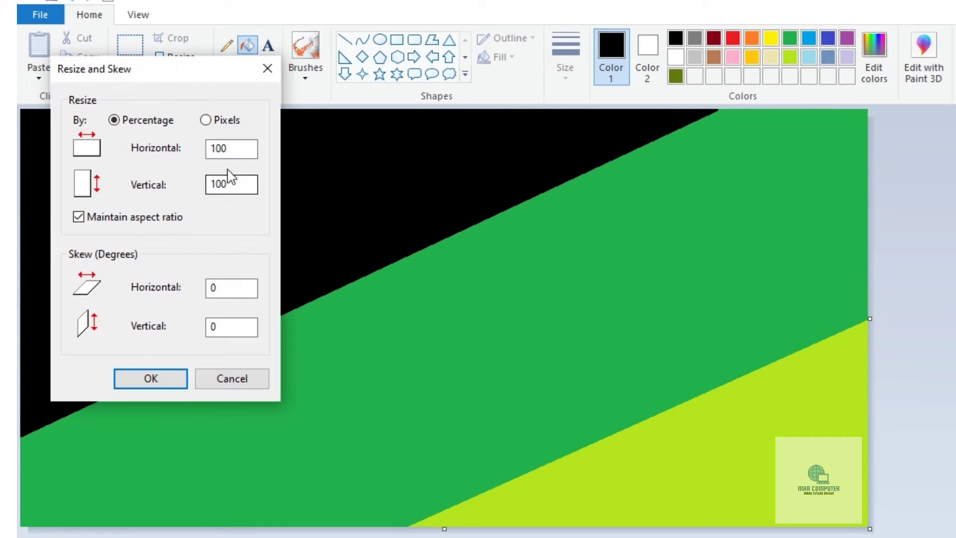
pyautogui.click(78, 216)
pyautogui.click(208, 121)
pyautogui.click(237, 146)
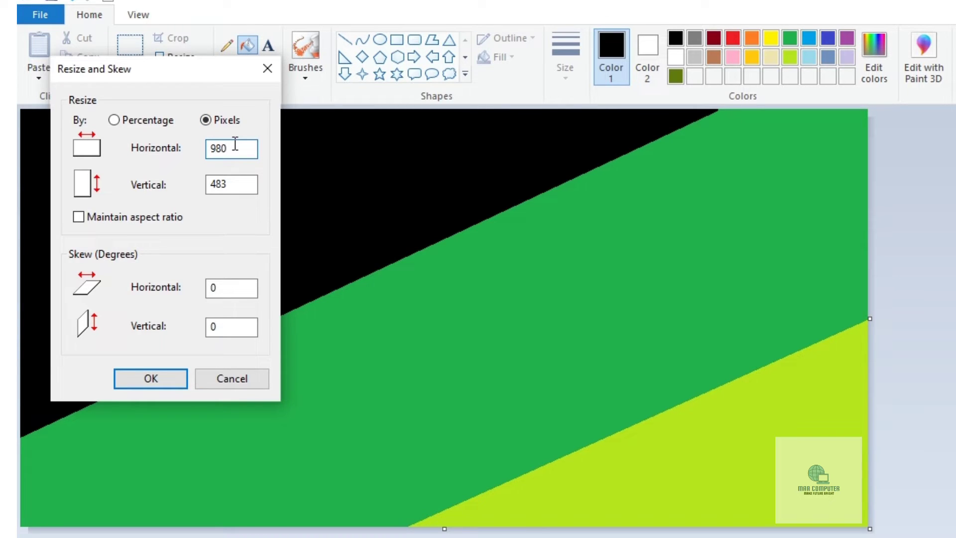
pyautogui.press('BackSpace')
pyautogui.press('BackSpace')
pyautogui.press('BackSpace')
pyautogui.click(233, 184)
pyautogui.press('BackSpace')
pyautogui.press('BackSpace')
pyautogui.press('BackSpace')
pyautogui.write('5')
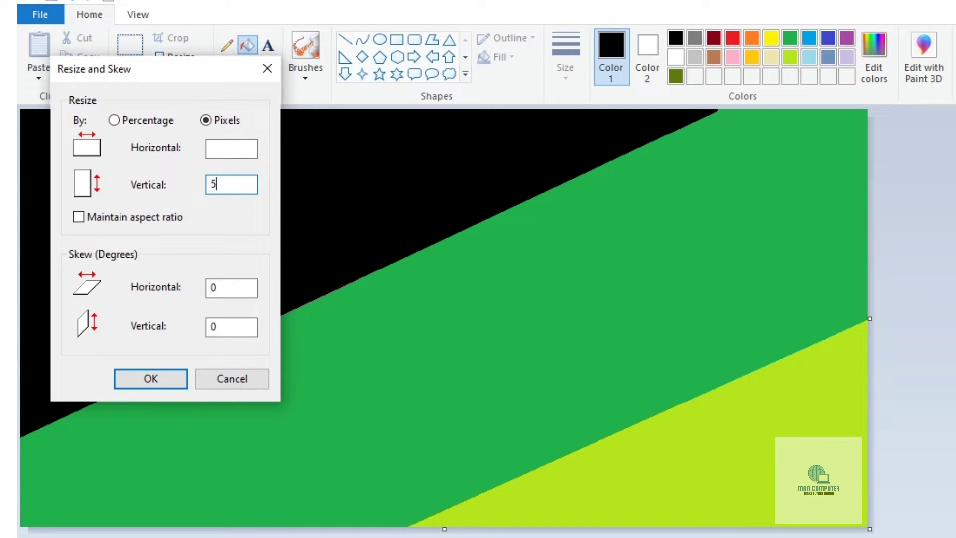
pyautogui.write('52')
pyautogui.click(236, 148)
pyautogui.write('1')
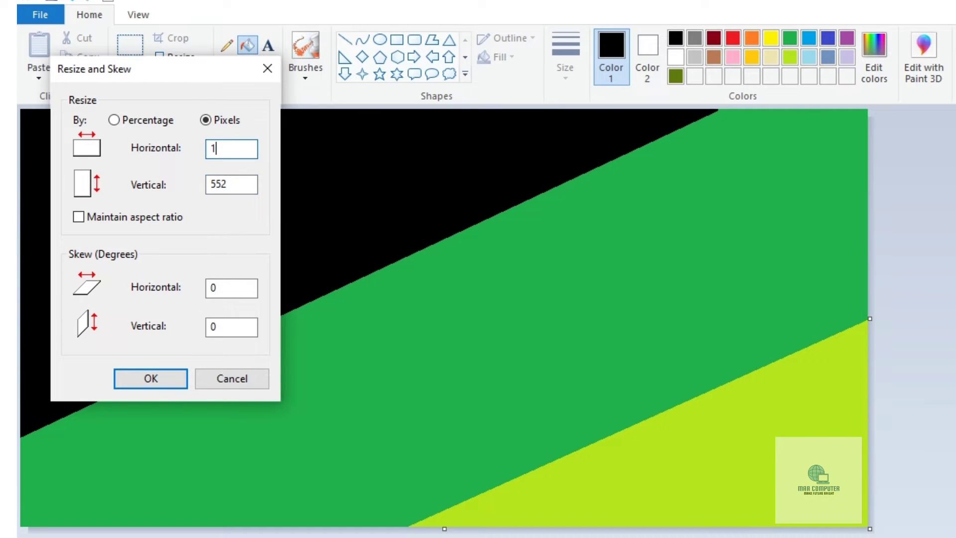
pyautogui.click(151, 378)
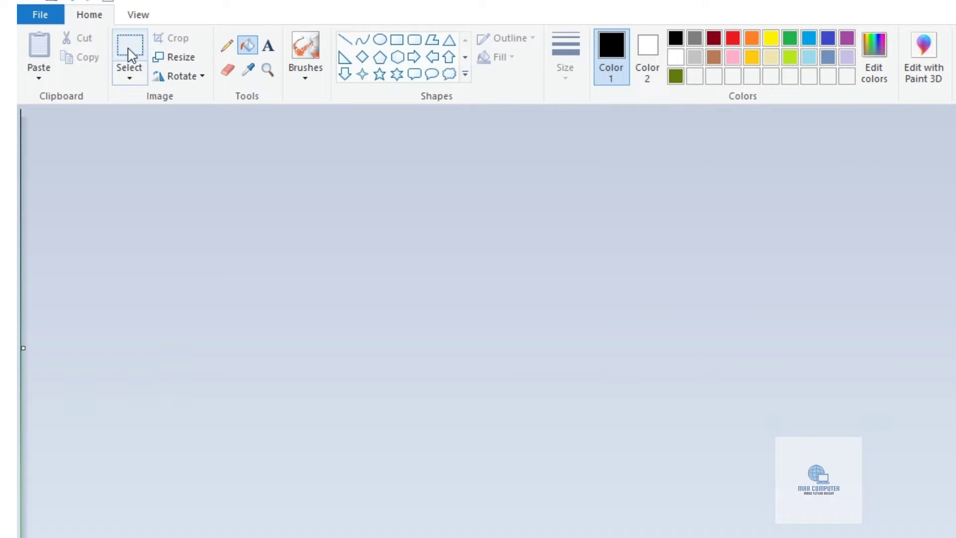
# - Resize the image by pixels to a horizontal size of 987 without maintaining the aspect ratio
pyautogui.click(169, 57)
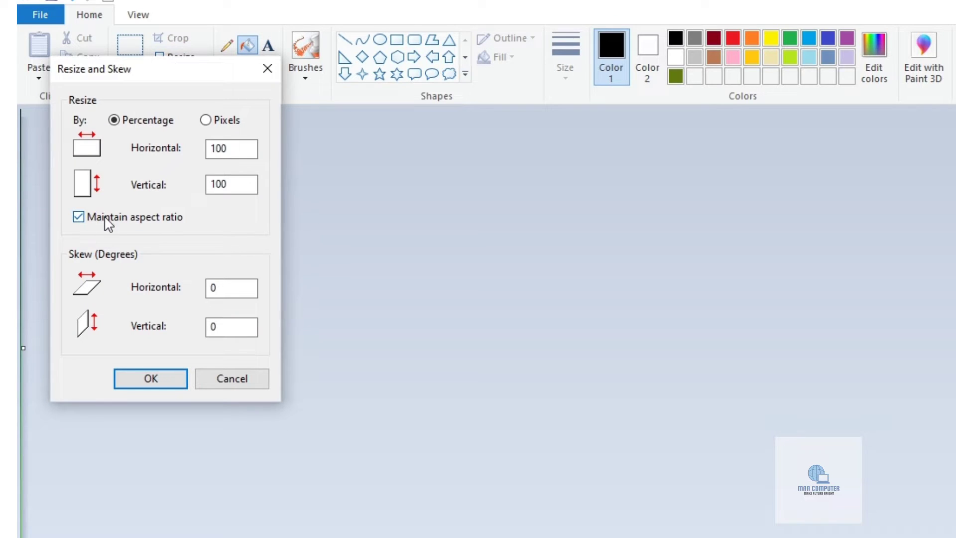
pyautogui.click(78, 218)
pyautogui.click(207, 121)
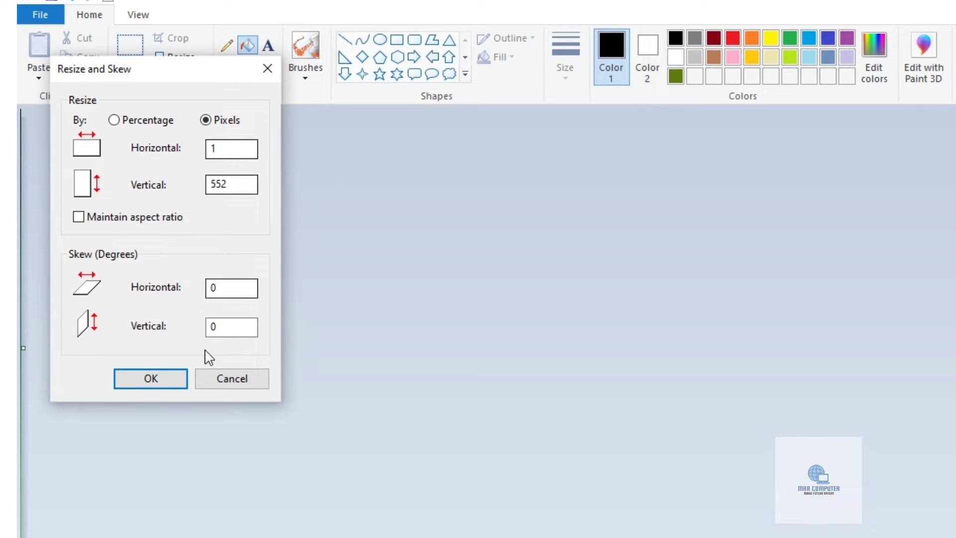
pyautogui.click(220, 150)
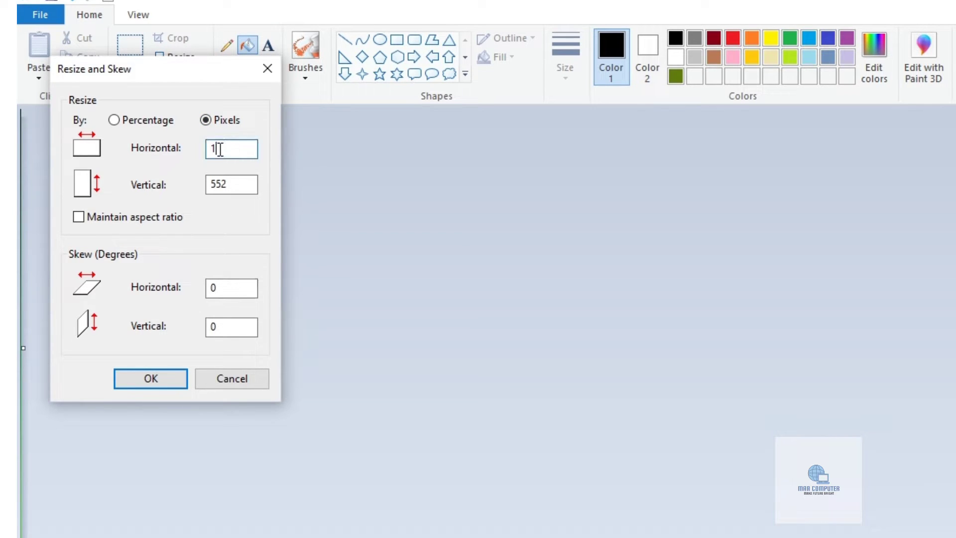
pyautogui.press('BackSpace')
pyautogui.write('987')
pyautogui.click(149, 378)
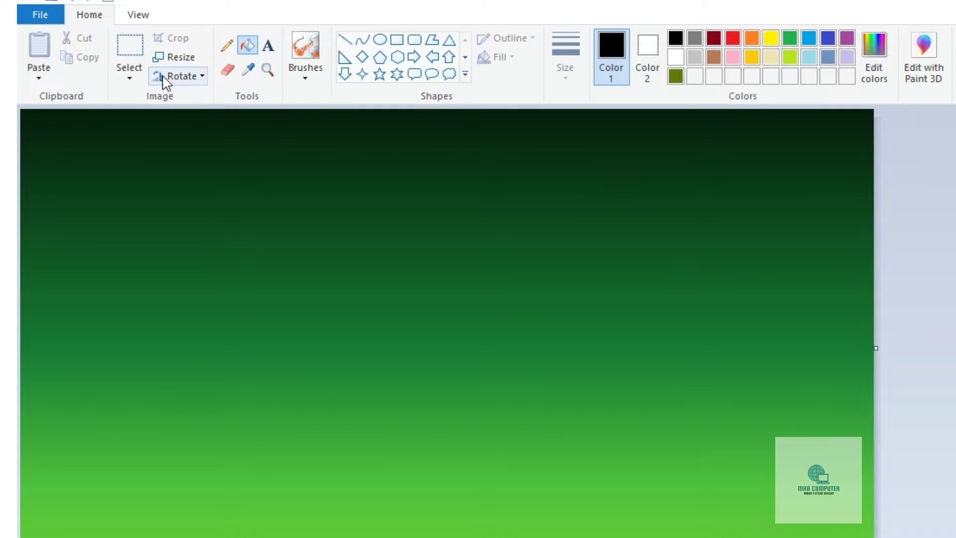
# - Shorten the canvas from its bottom edge to cut off the lightest green band of the gradient
pyautogui.click(129, 79)
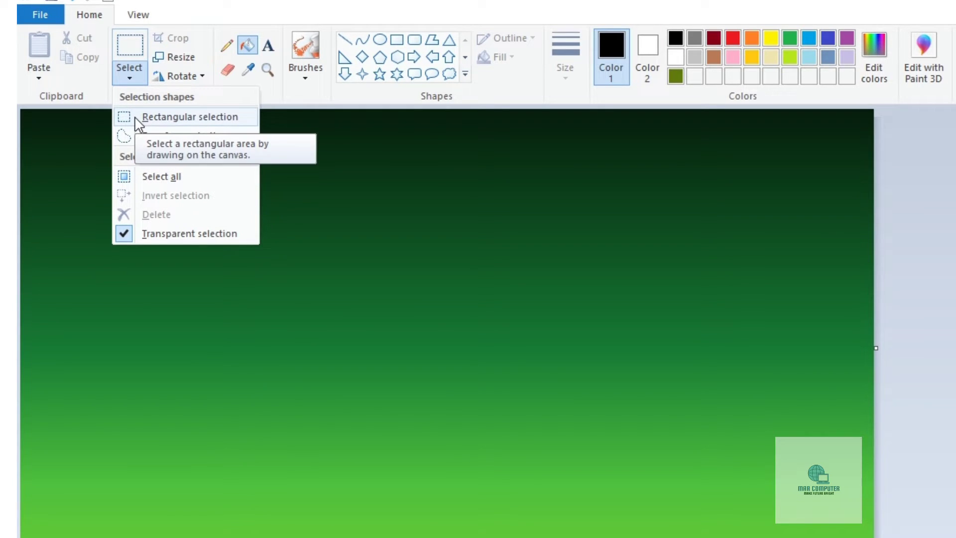
pyautogui.hotkey('ctrl', 'a')
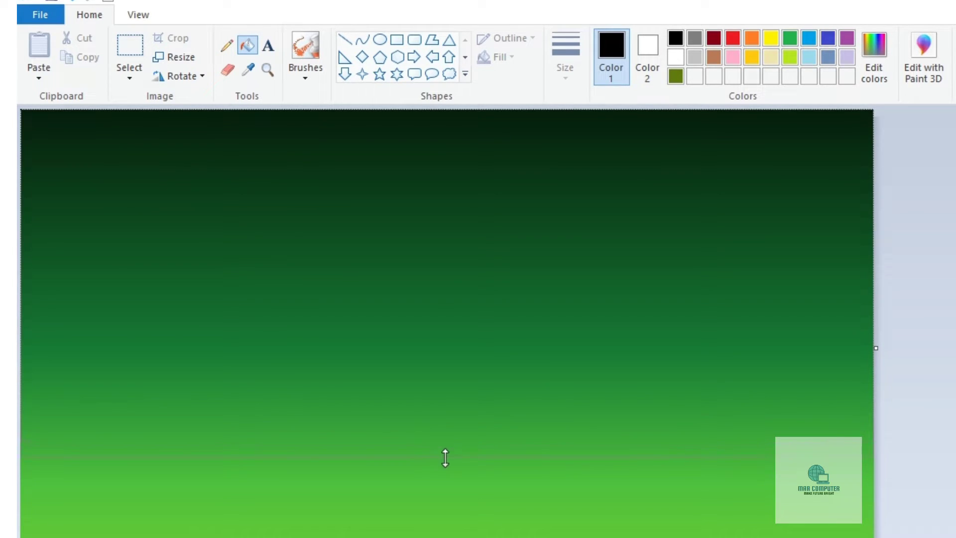
pyautogui.moveTo(445, 424); pyautogui.dragTo(445, 425)
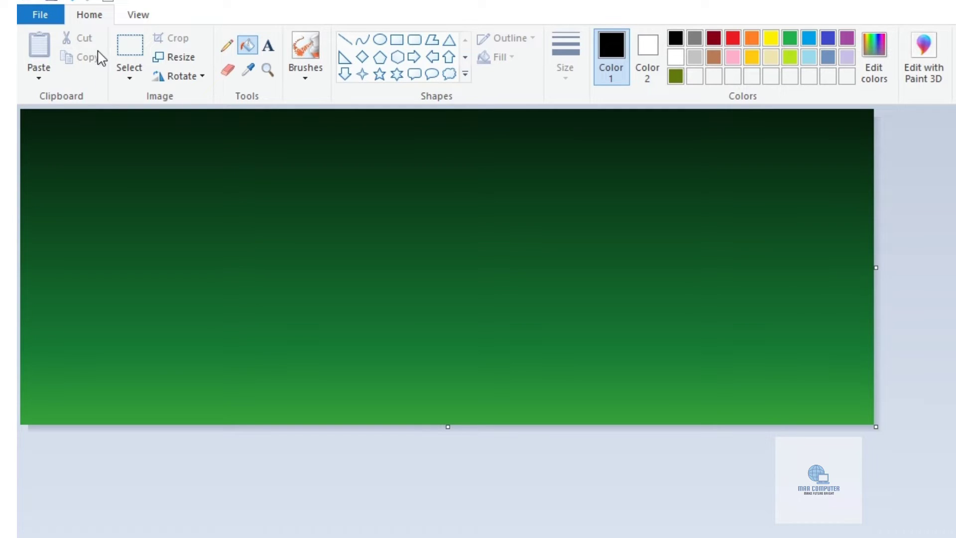
# - Select the whole gradient, copy it and paste the copy onto the canvas
pyautogui.click(132, 77)
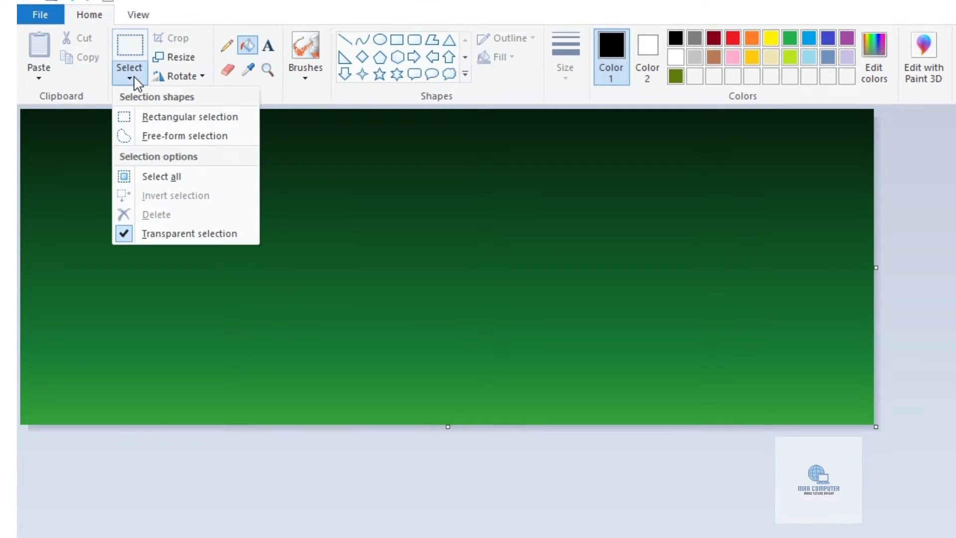
pyautogui.click(155, 180)
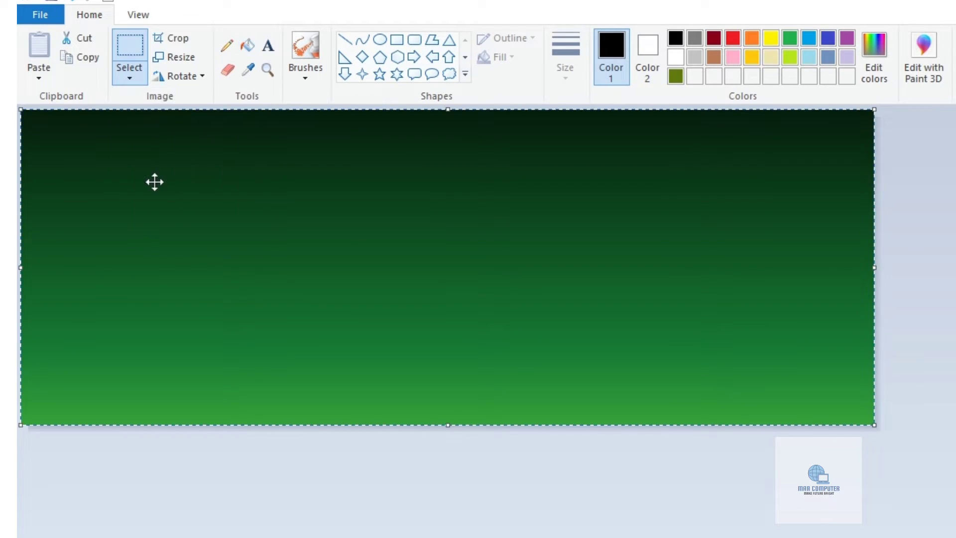
pyautogui.rightClick(331, 203)
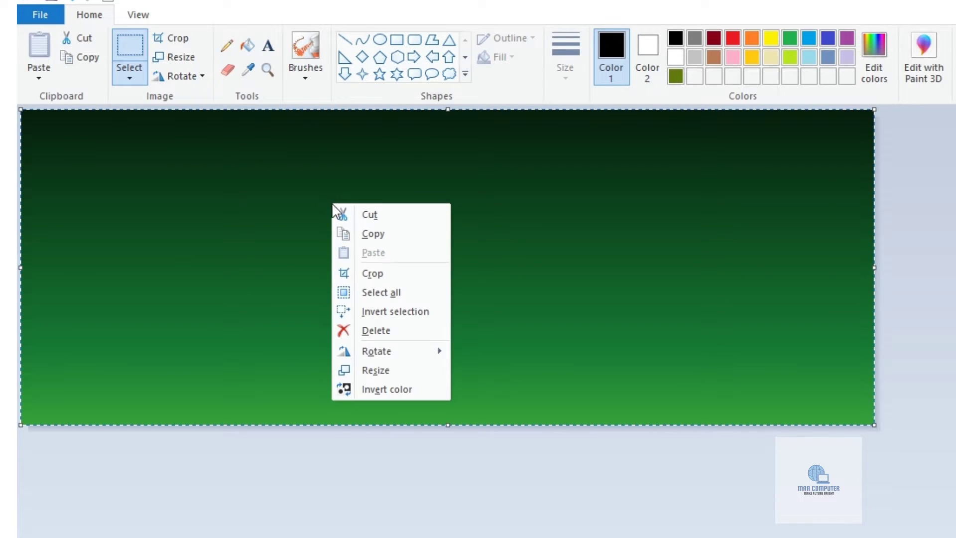
pyautogui.click(381, 235)
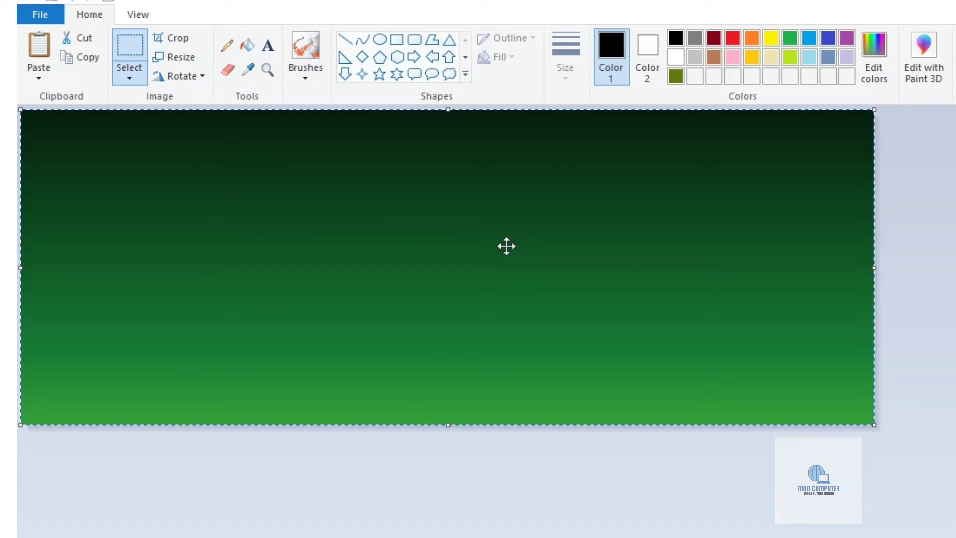
pyautogui.rightClick(507, 246)
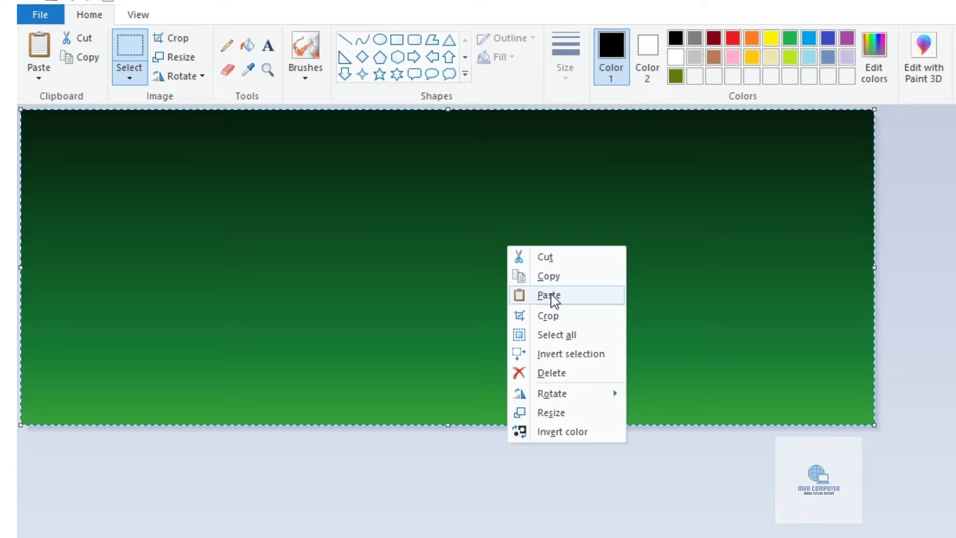
pyautogui.click(552, 296)
# - Flip the pasted gradient vertically
pyautogui.rightClick(483, 238)
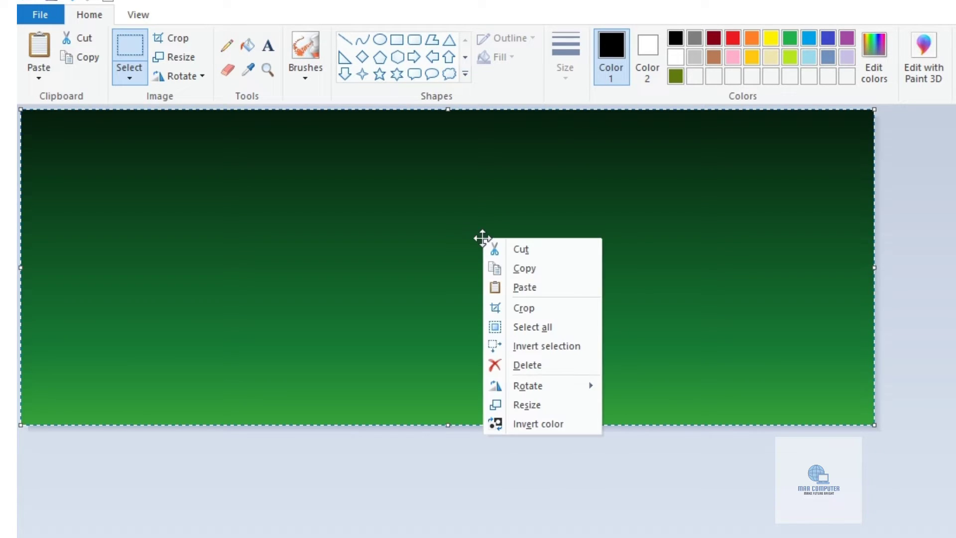
pyautogui.moveTo(547, 389)
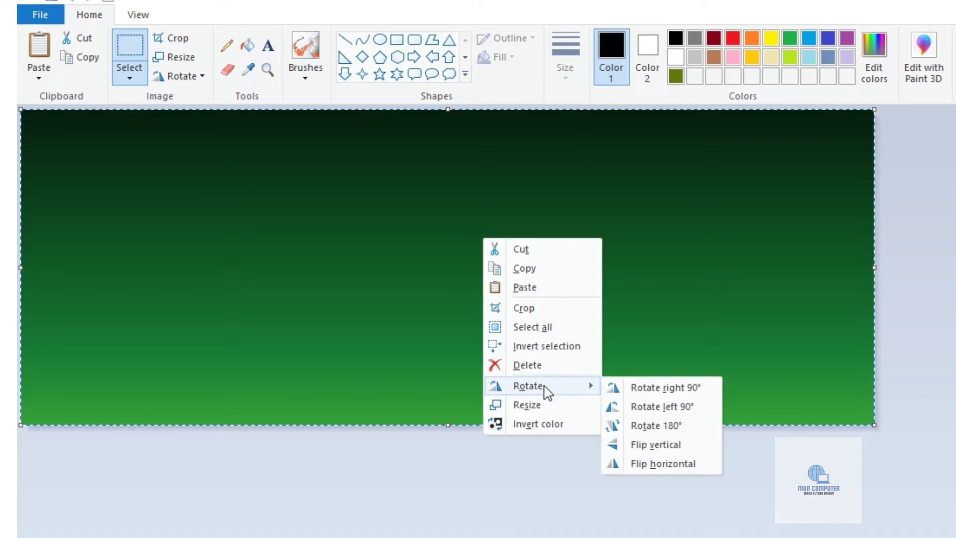
pyautogui.click(651, 445)
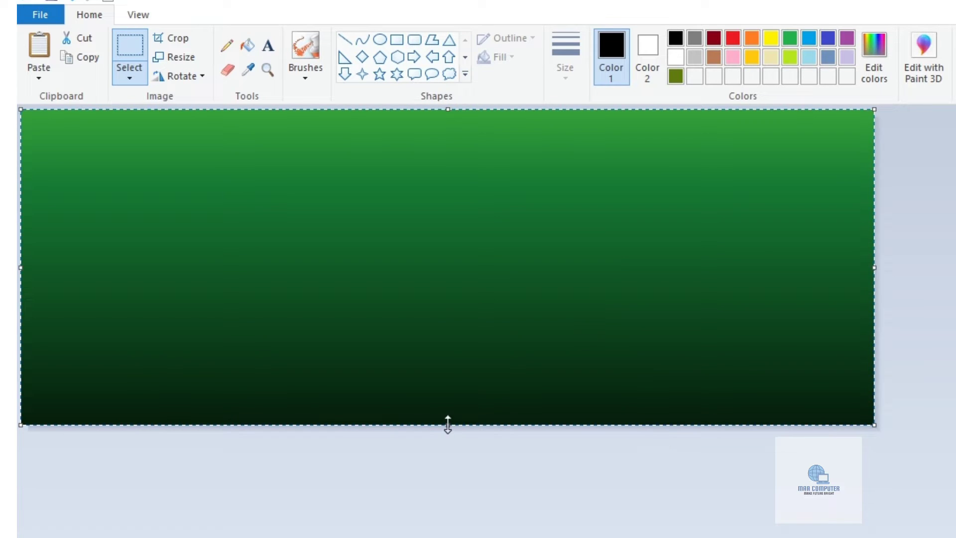
# - Stretch the flipped gradient downward past the canvas's bottom edge and extend the canvas downward
pyautogui.moveTo(448, 425); pyautogui.dragTo(448, 537)
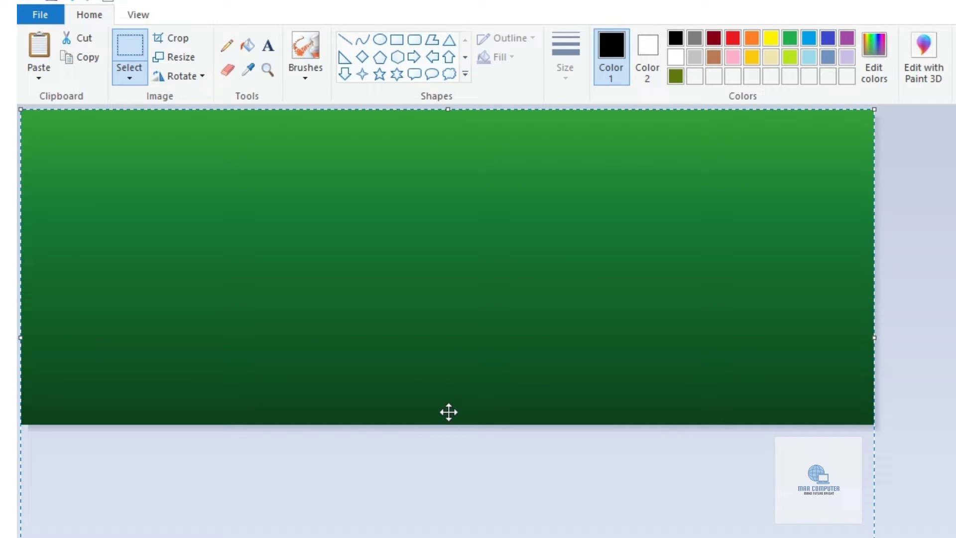
pyautogui.moveTo(448, 426); pyautogui.dragTo(449, 537)
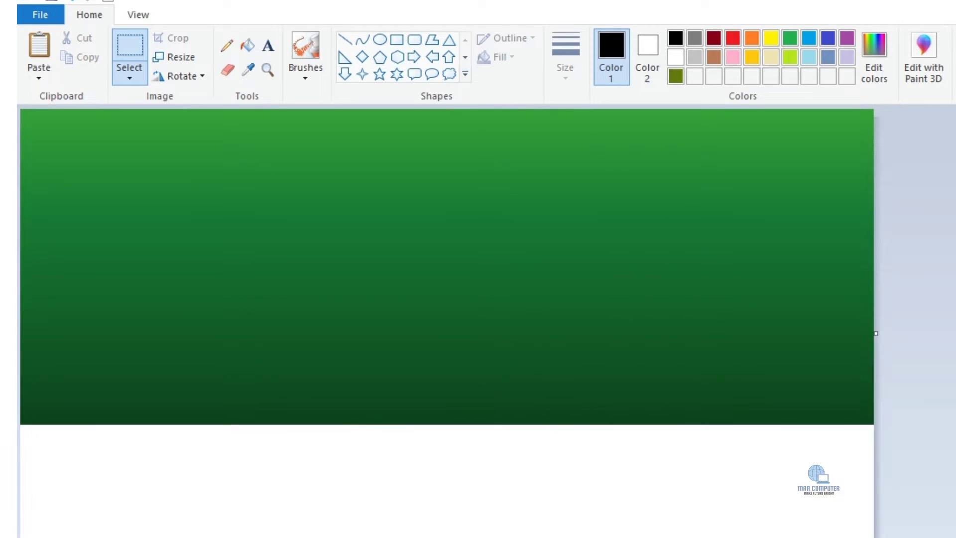
pyautogui.moveTo(464, 261); pyautogui.dragTo(457, 312)
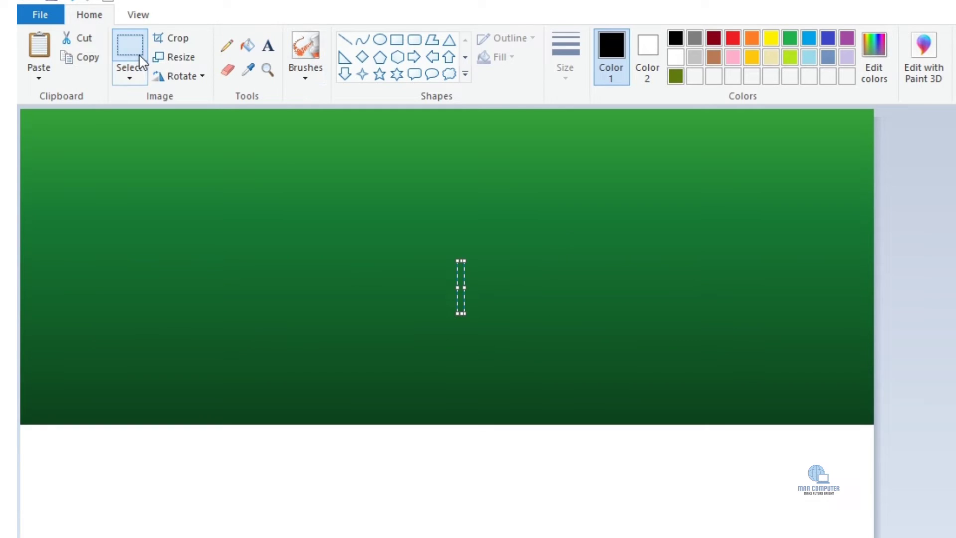
pyautogui.click(301, 146)
pyautogui.moveTo(417, 198); pyautogui.dragTo(427, 256)
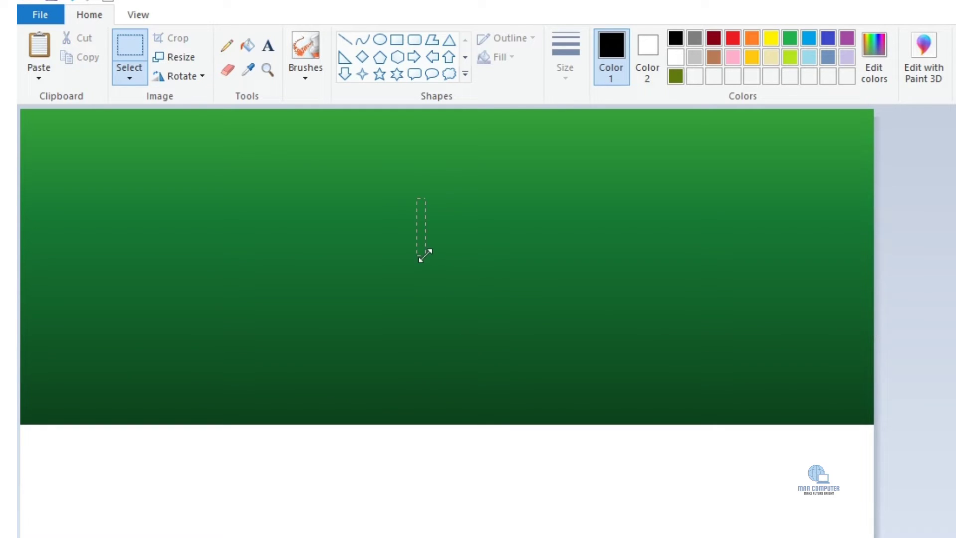
pyautogui.click(606, 303)
pyautogui.click(344, 40)
pyautogui.moveTo(400, 164); pyautogui.dragTo(425, 229)
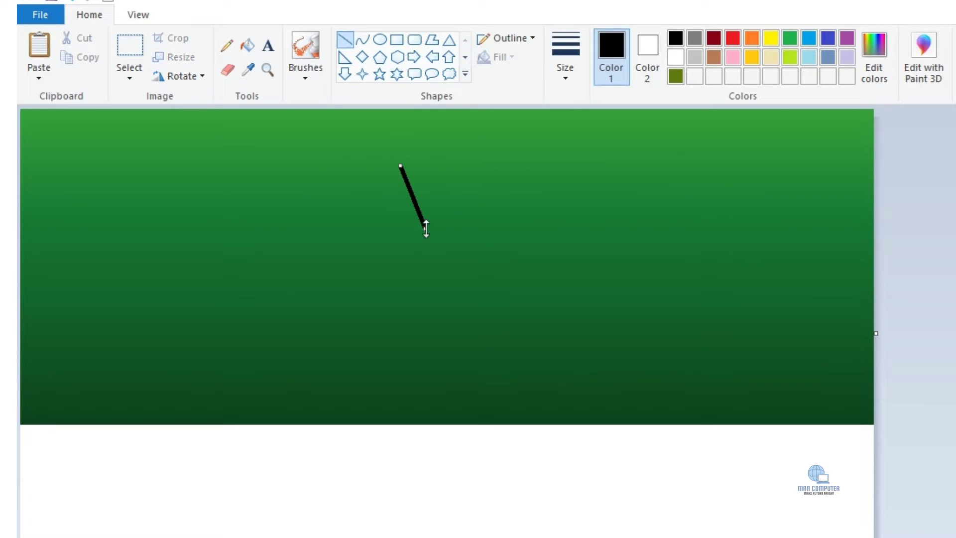
pyautogui.hotkey('ctrl', 'z')
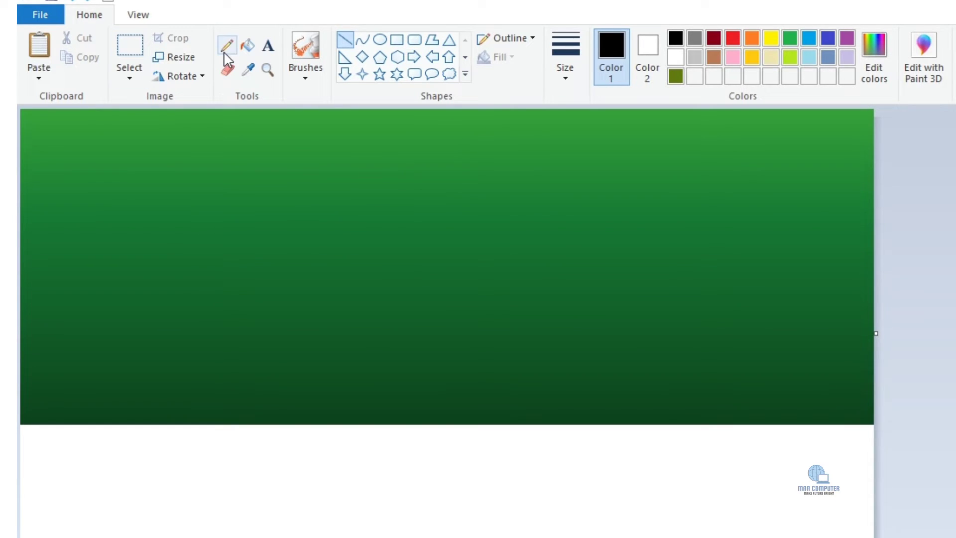
# - Paste the copied gradient again over the upper part of the extended canvas
pyautogui.click(122, 56)
pyautogui.rightClick(418, 213)
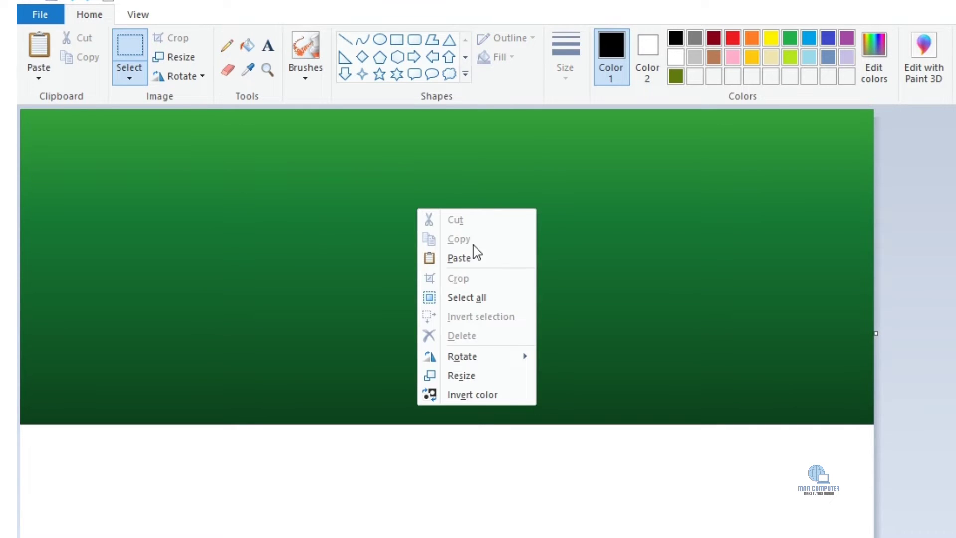
pyautogui.click(466, 258)
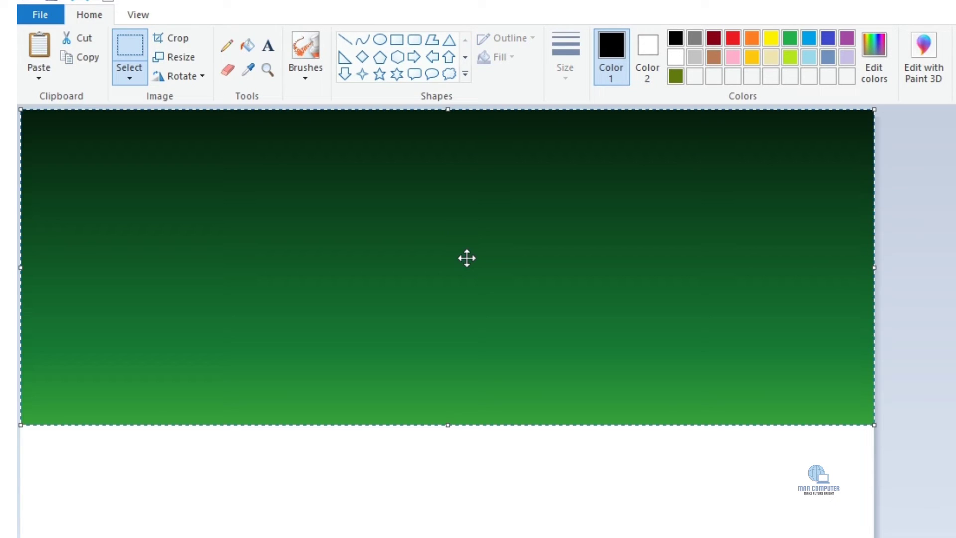
# - Flip the newly pasted gradient vertically so its bright green edge is on top
pyautogui.rightClick(453, 233)
pyautogui.moveTo(518, 381)
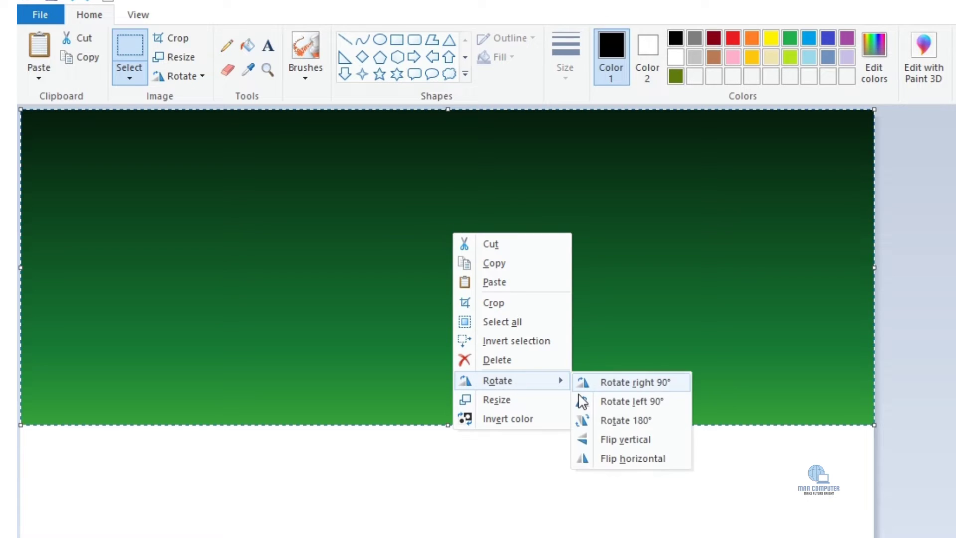
pyautogui.click(616, 439)
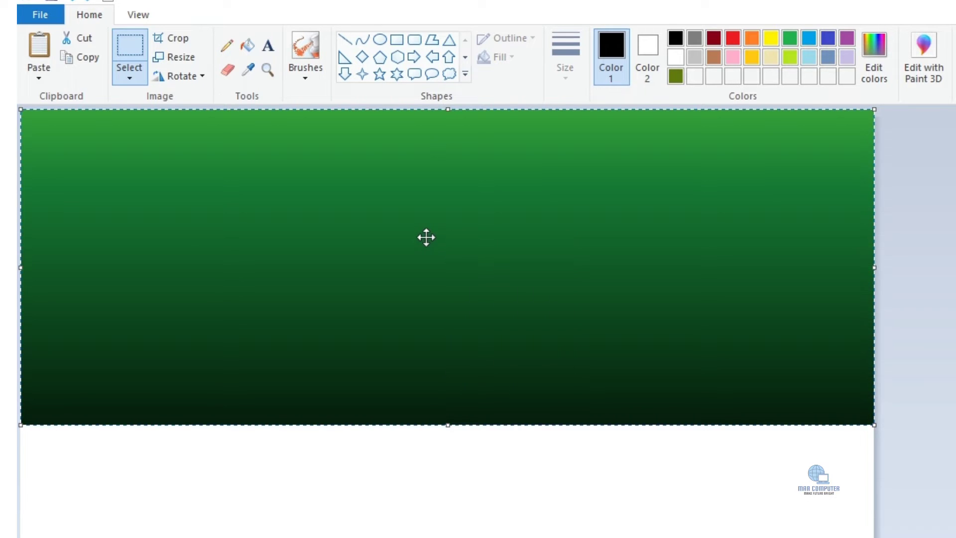
# - Move the flipped gradient down and shrink its height from the top, placing it as a band below the upper gradient
pyautogui.moveTo(426, 237); pyautogui.dragTo(427, 297)
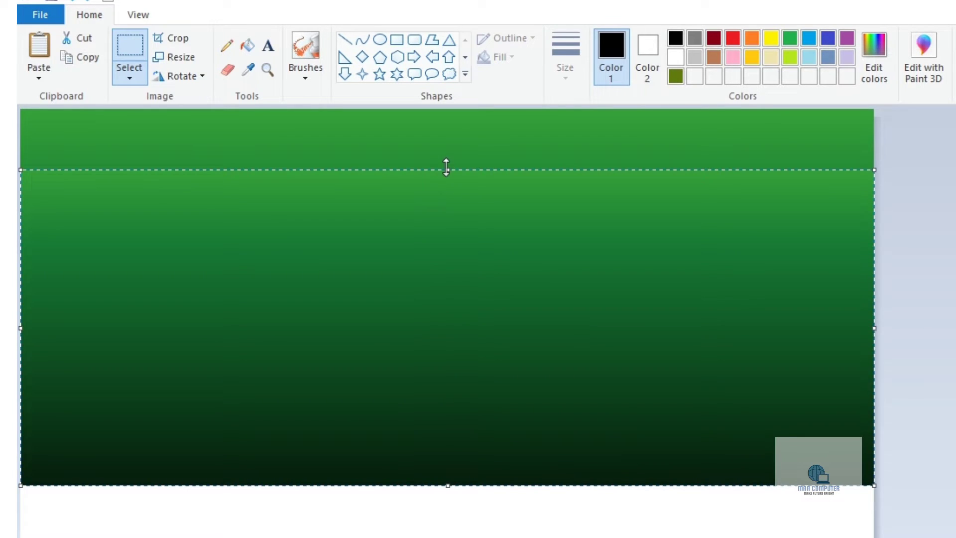
pyautogui.moveTo(447, 170); pyautogui.dragTo(451, 313)
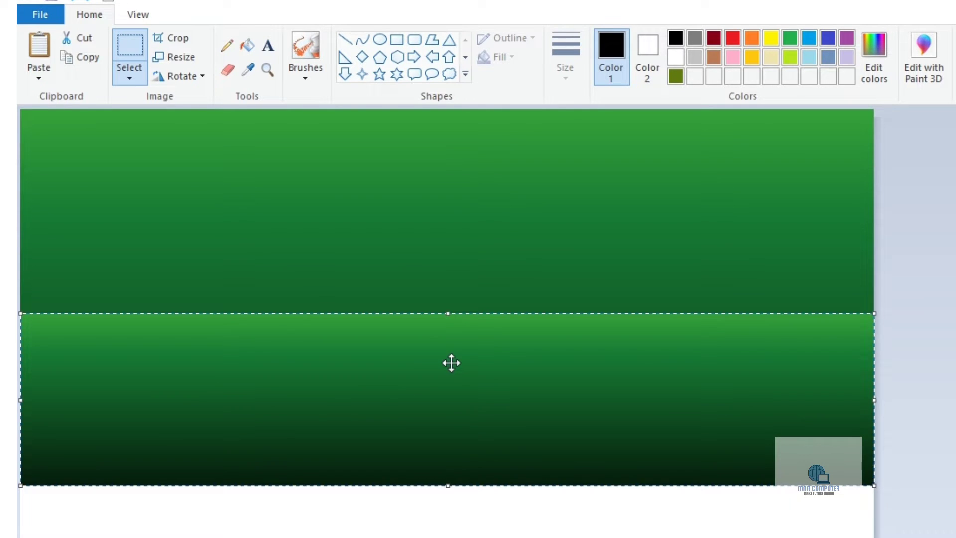
pyautogui.moveTo(451, 363); pyautogui.dragTo(452, 436)
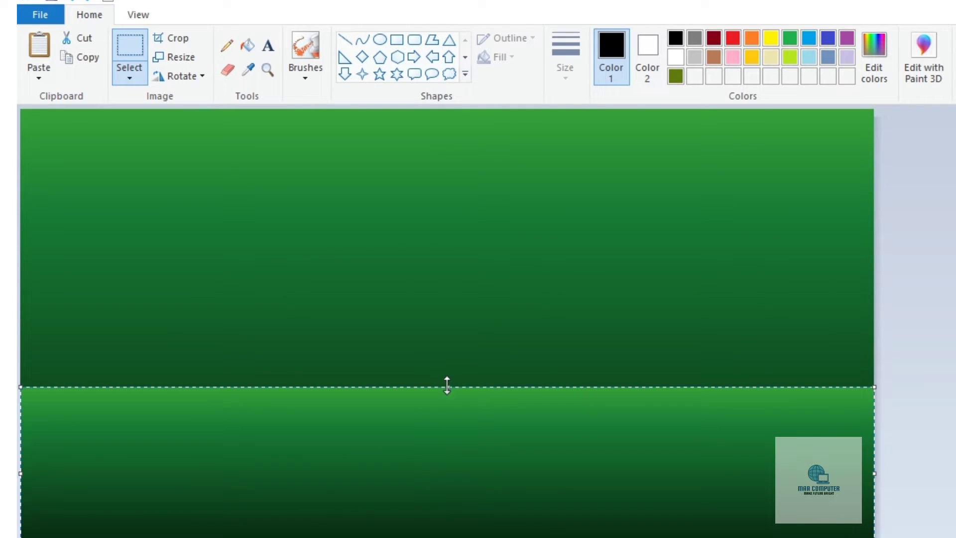
pyautogui.moveTo(448, 387); pyautogui.dragTo(448, 425)
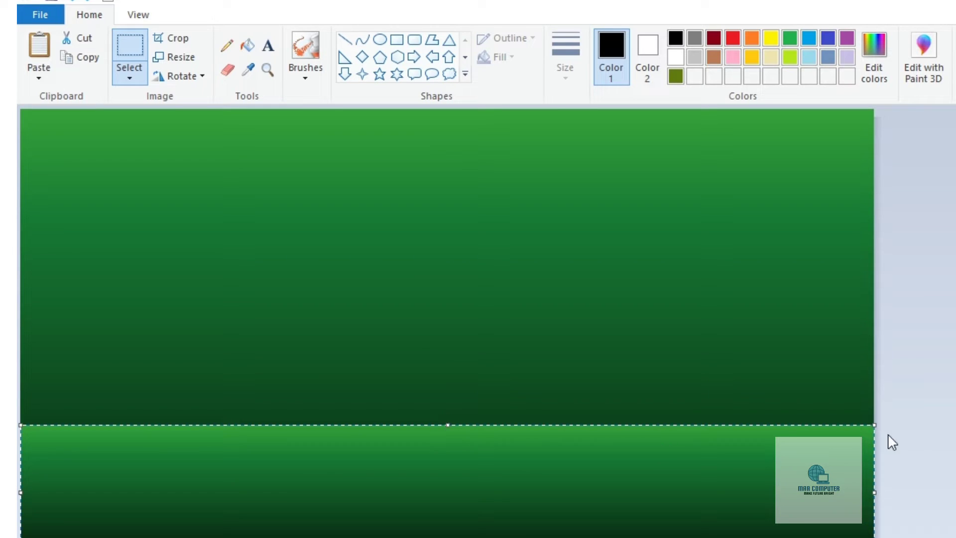
pyautogui.click(828, 336)
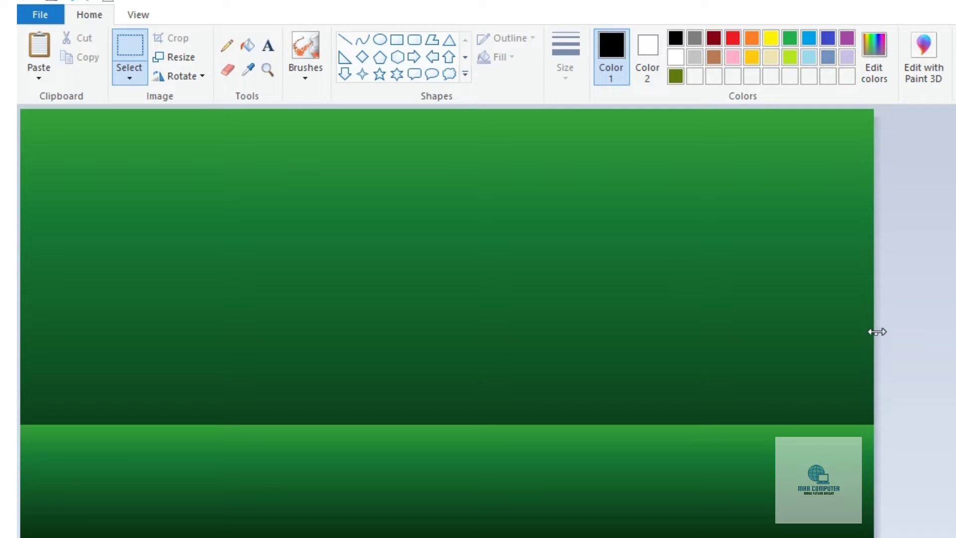
# - Crop the picture to a selection trimming its right and lower edges, and widen the canvas to add a blank white strip on the right
pyautogui.moveTo(877, 329); pyautogui.dragTo(950, 324)
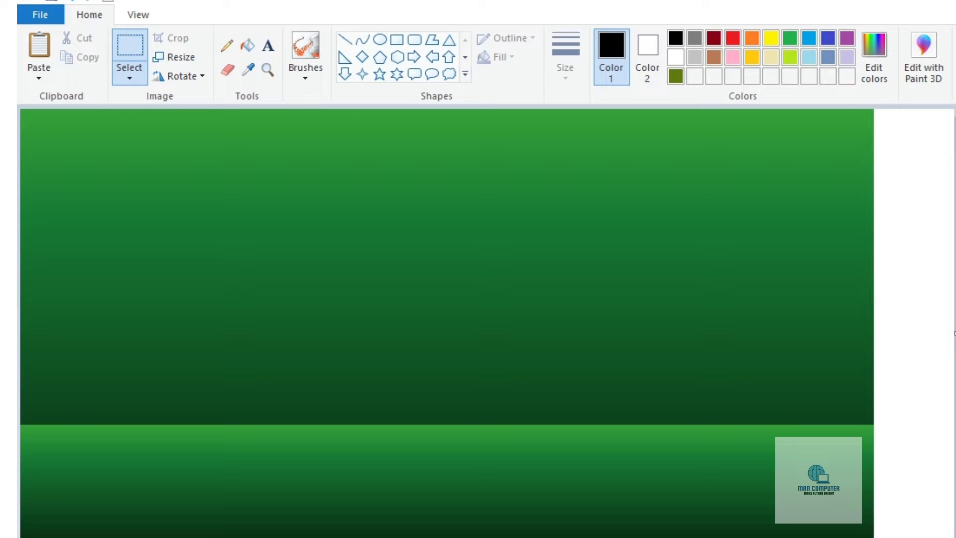
pyautogui.moveTo(954, 334); pyautogui.dragTo(876, 334)
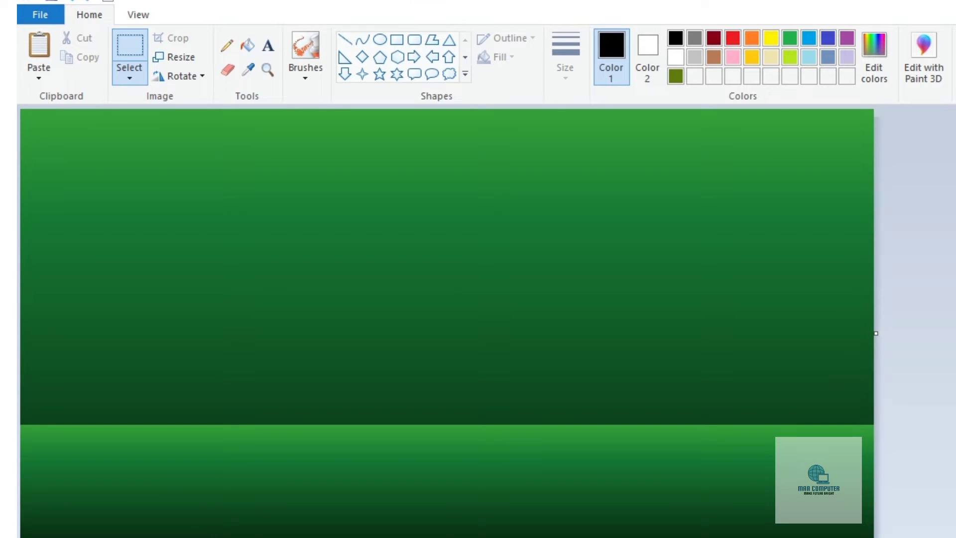
pyautogui.moveTo(21, 110); pyautogui.dragTo(780, 528)
pyautogui.hotkey('ctrl', 'shift', 'x')
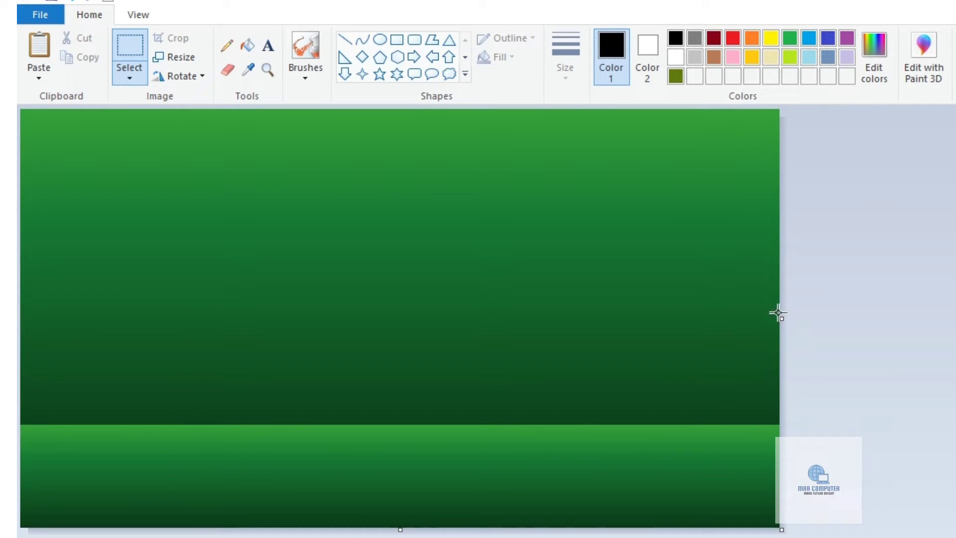
pyautogui.moveTo(781, 317); pyautogui.dragTo(953, 306)
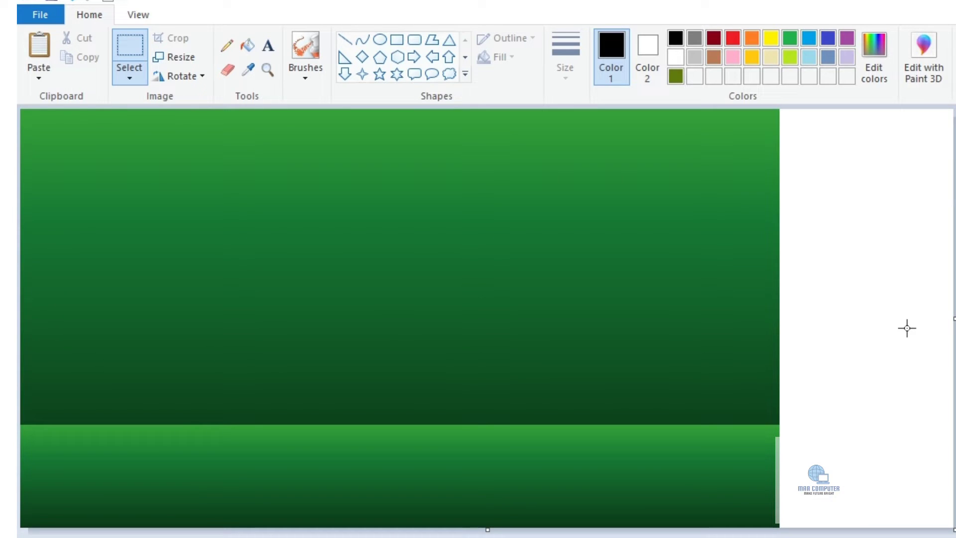
# - Draw an ellipse in the white strip beside the gradient and fill both its inside and its outline with red
pyautogui.click(380, 40)
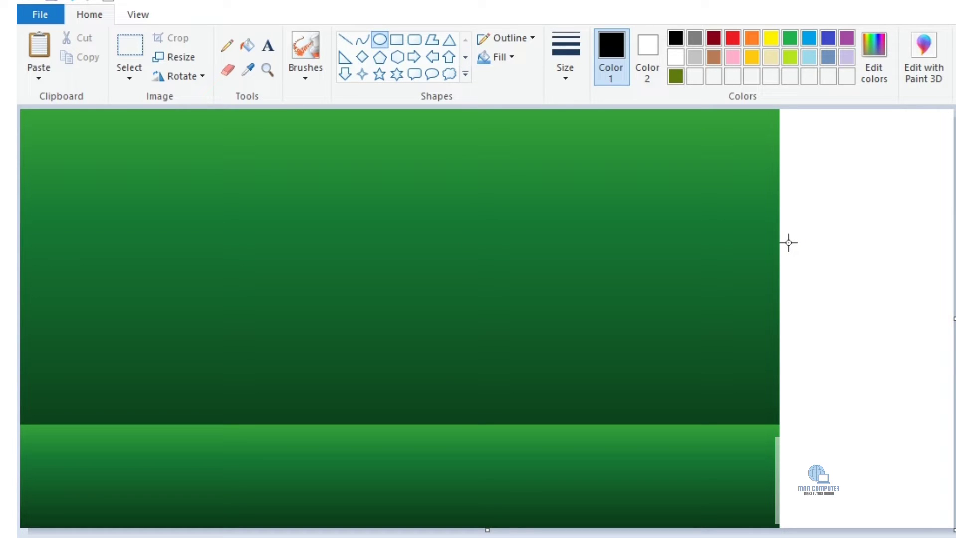
pyautogui.moveTo(789, 242); pyautogui.dragTo(943, 380)
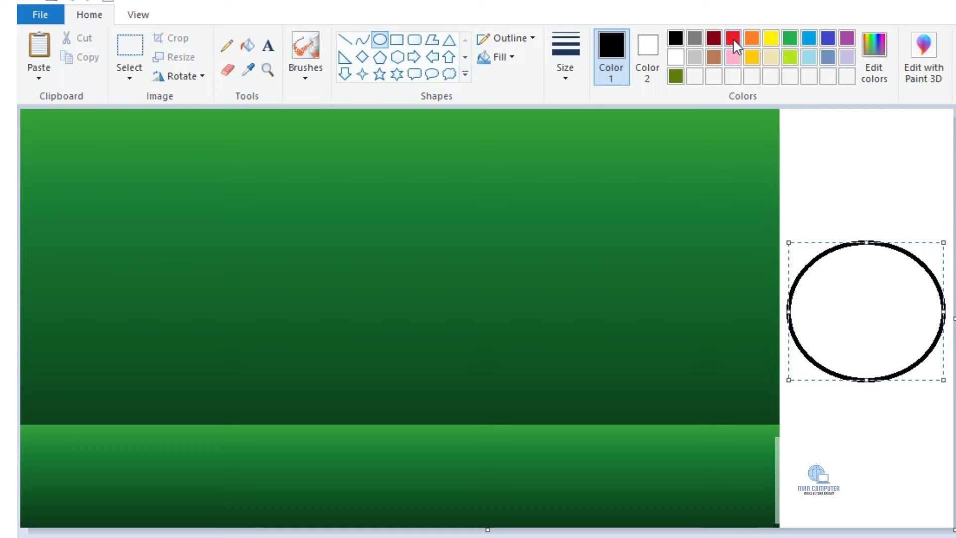
pyautogui.click(733, 38)
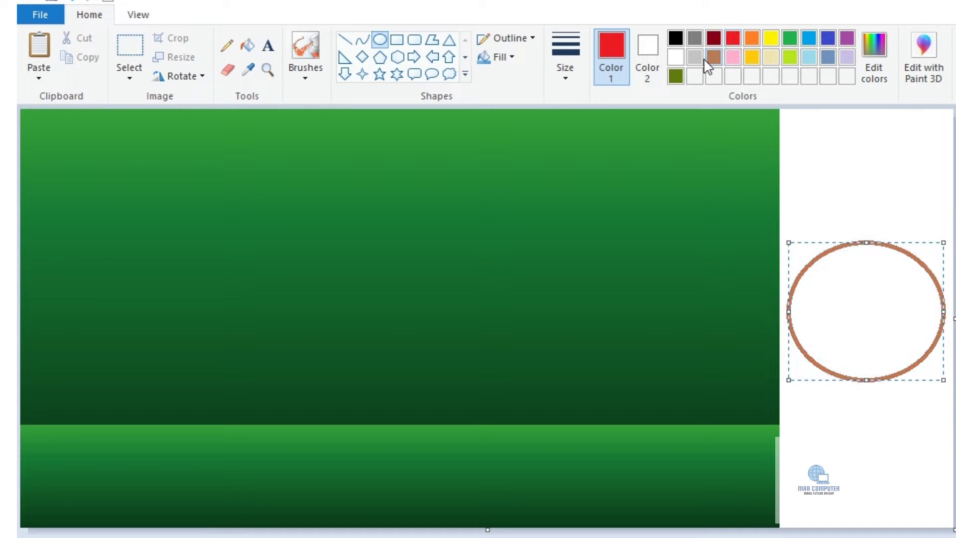
pyautogui.click(247, 45)
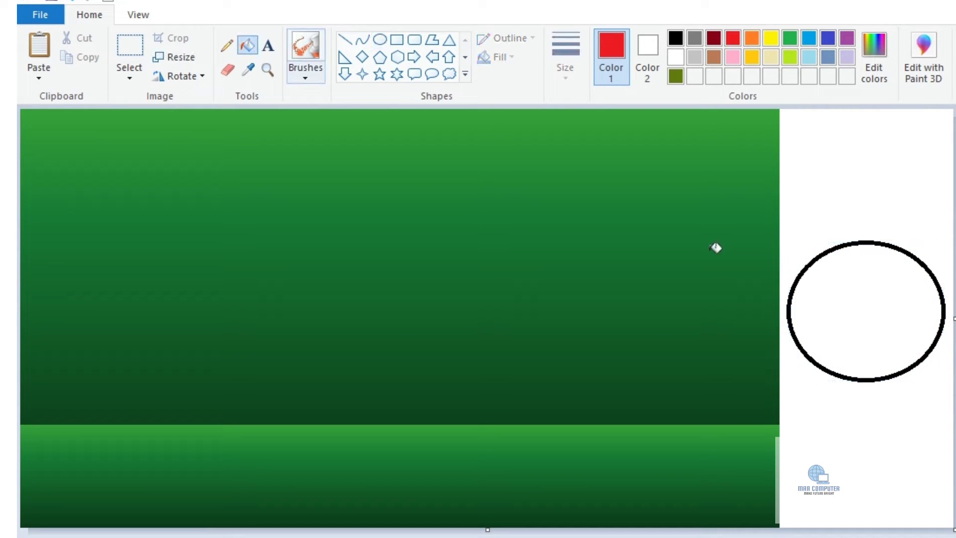
pyautogui.click(877, 294)
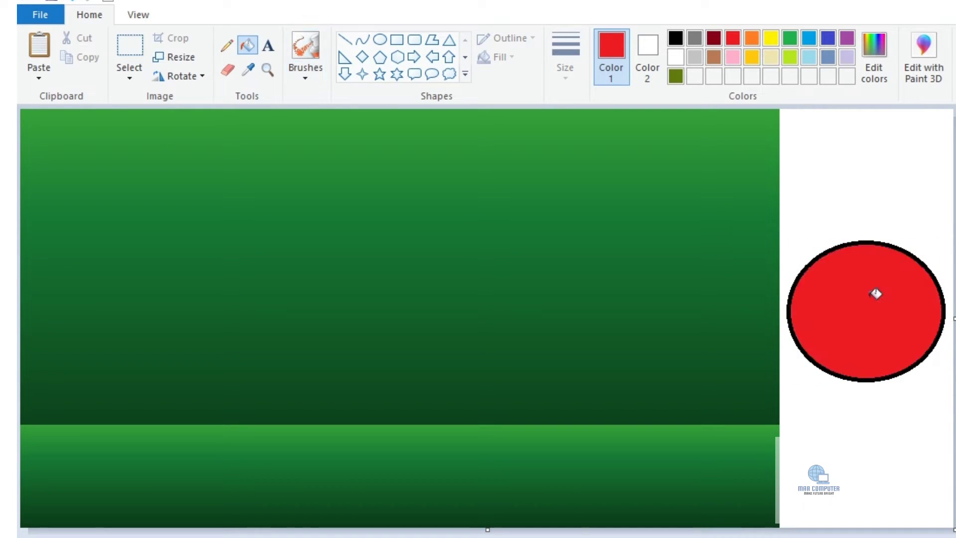
pyautogui.click(867, 241)
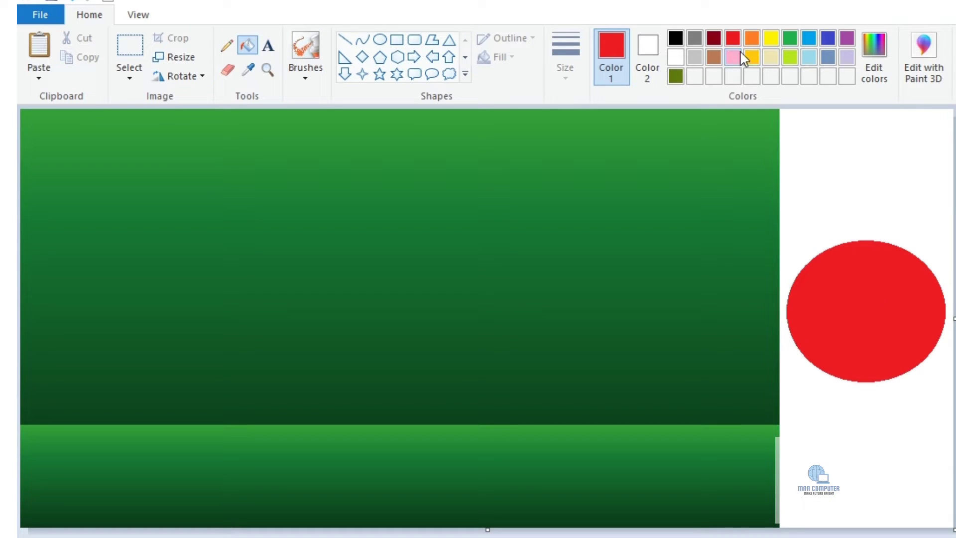
# - Draw a white ellipse overlapping the upper part of the red one and move it to cut out a crescent
pyautogui.click(677, 57)
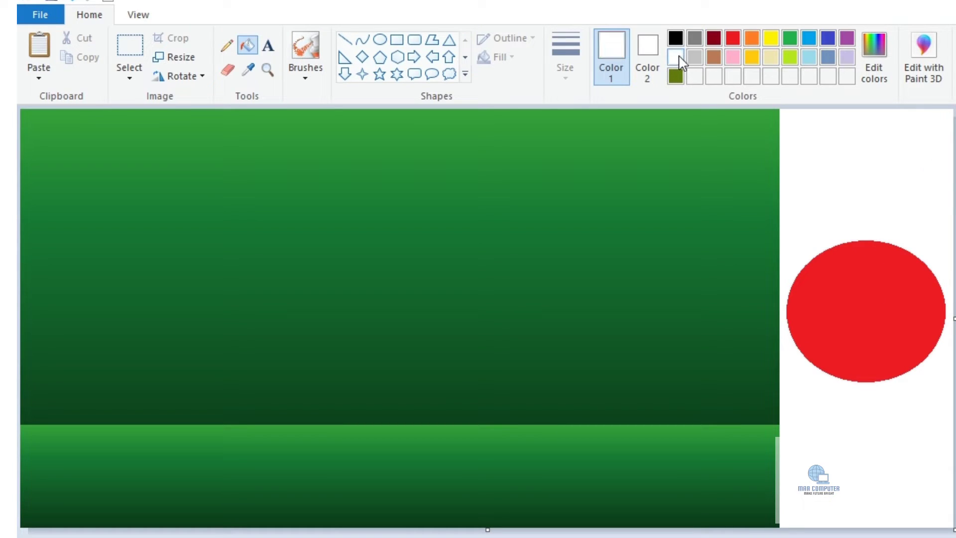
pyautogui.click(379, 40)
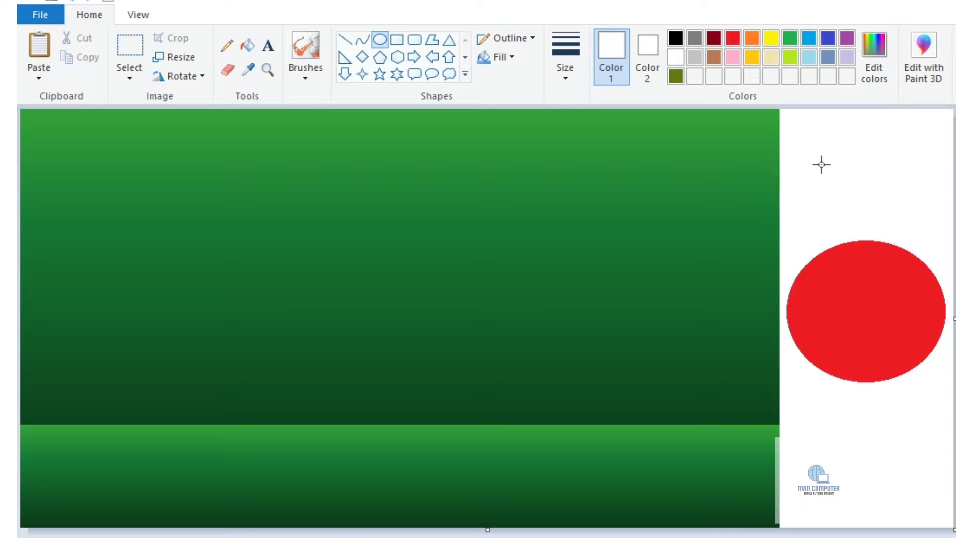
pyautogui.moveTo(817, 164)
pyautogui.mouseDown()
pyautogui.moveTo(953, 312)
pyautogui.moveTo(953, 288)
pyautogui.mouseUp()
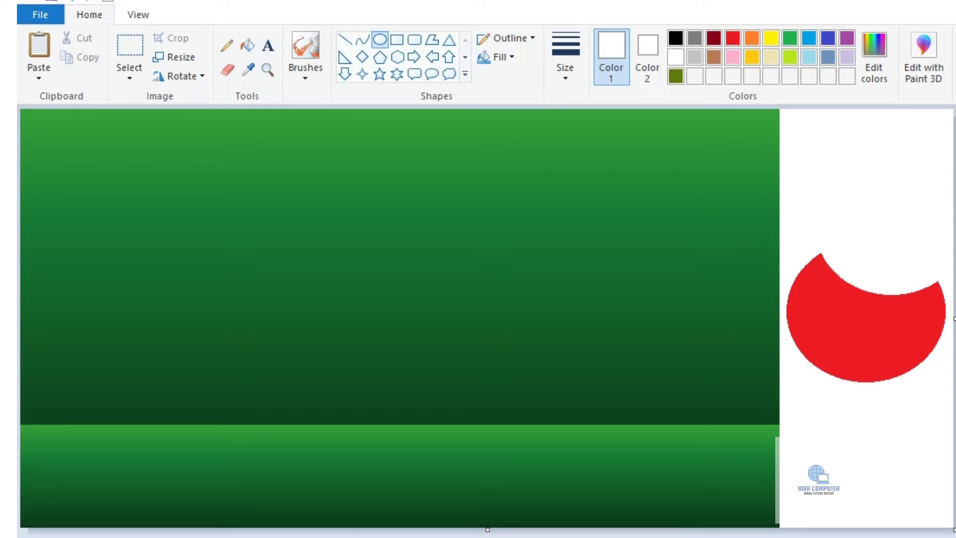
pyautogui.moveTo(918, 246); pyautogui.dragTo(930, 295)
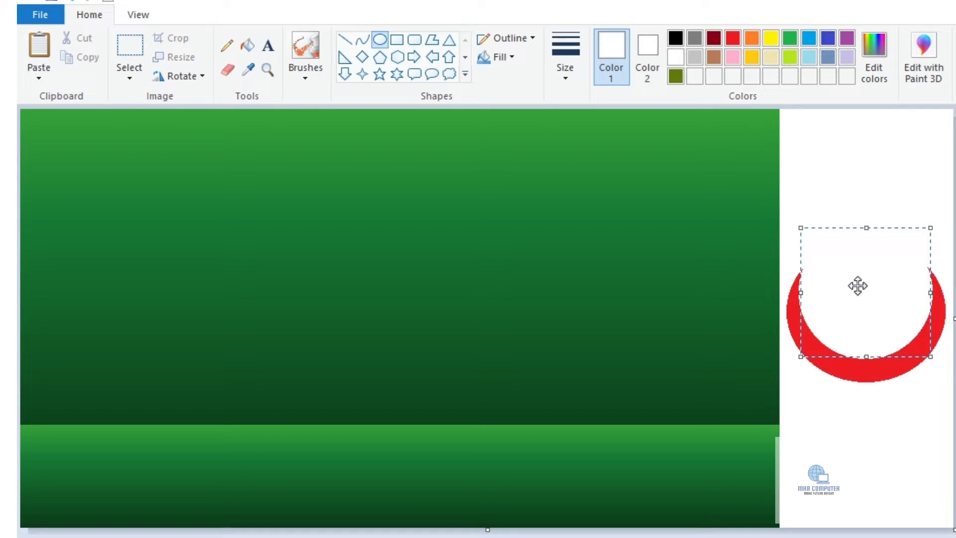
pyautogui.moveTo(823, 258); pyautogui.dragTo(834, 258)
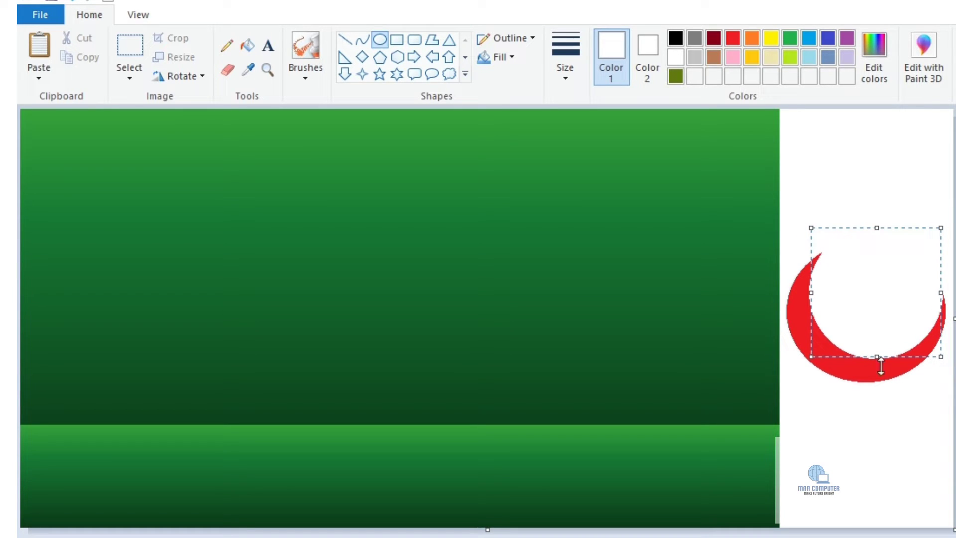
# - Resize the white ellipse from its sides and corners to adjust the thickness and tips of the red crescent
pyautogui.moveTo(877, 357); pyautogui.dragTo(853, 357)
pyautogui.moveTo(940, 295); pyautogui.dragTo(932, 298)
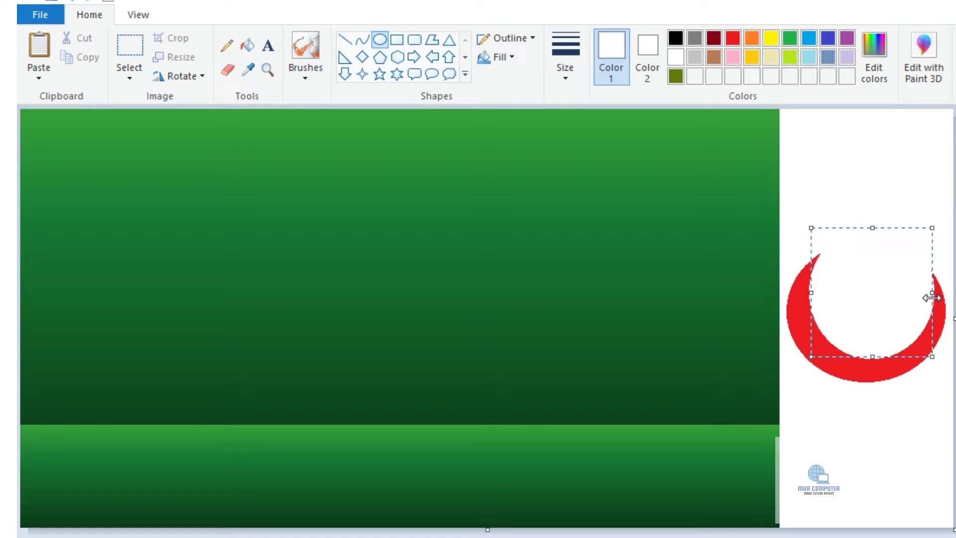
pyautogui.moveTo(812, 228); pyautogui.dragTo(823, 232)
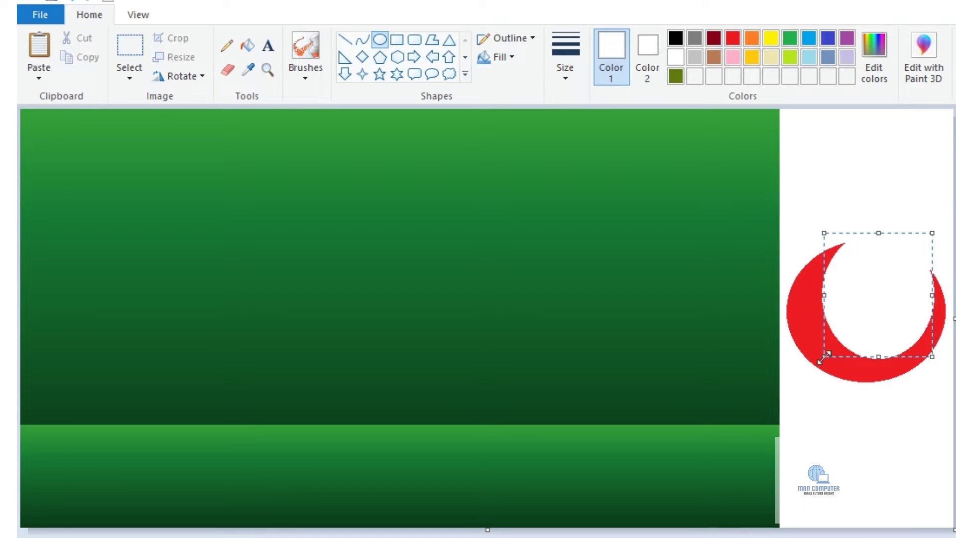
pyautogui.moveTo(824, 356); pyautogui.dragTo(811, 354)
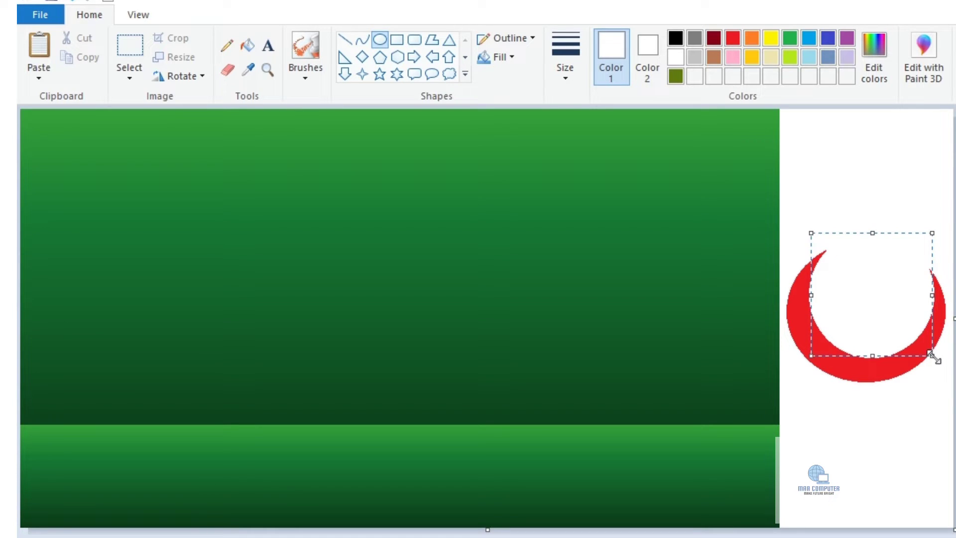
pyautogui.moveTo(932, 356)
pyautogui.mouseDown()
pyautogui.moveTo(923, 364)
pyautogui.moveTo(943, 365)
pyautogui.mouseUp()
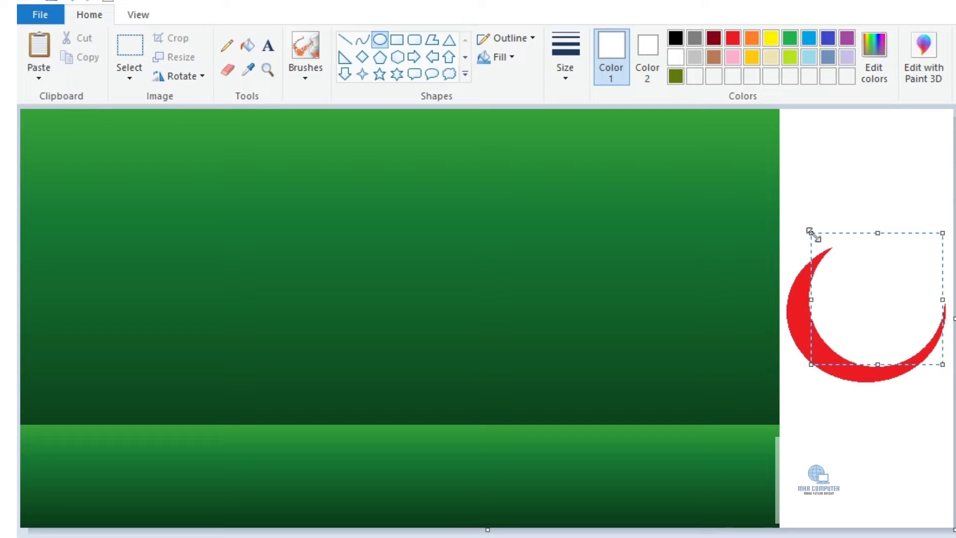
pyautogui.moveTo(812, 232); pyautogui.dragTo(810, 227)
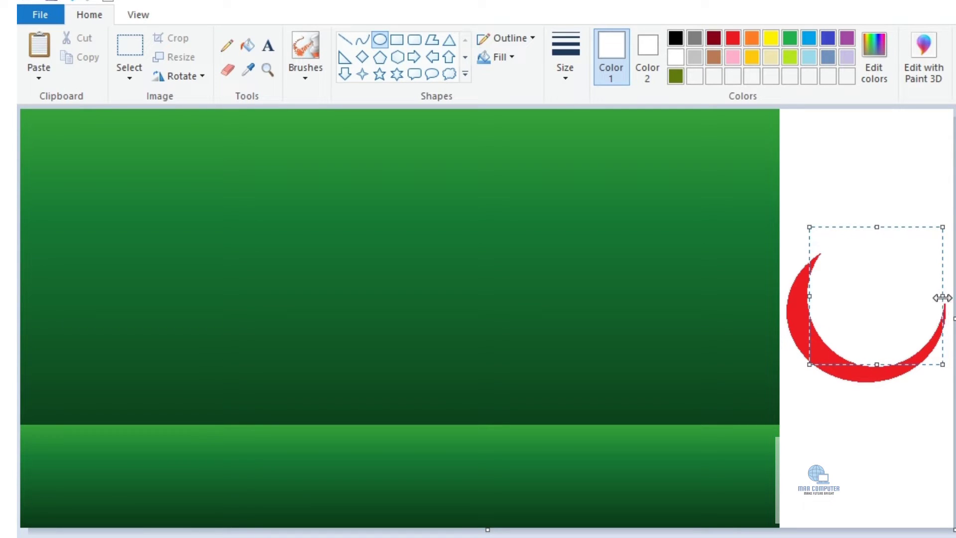
pyautogui.moveTo(943, 297); pyautogui.dragTo(937, 300)
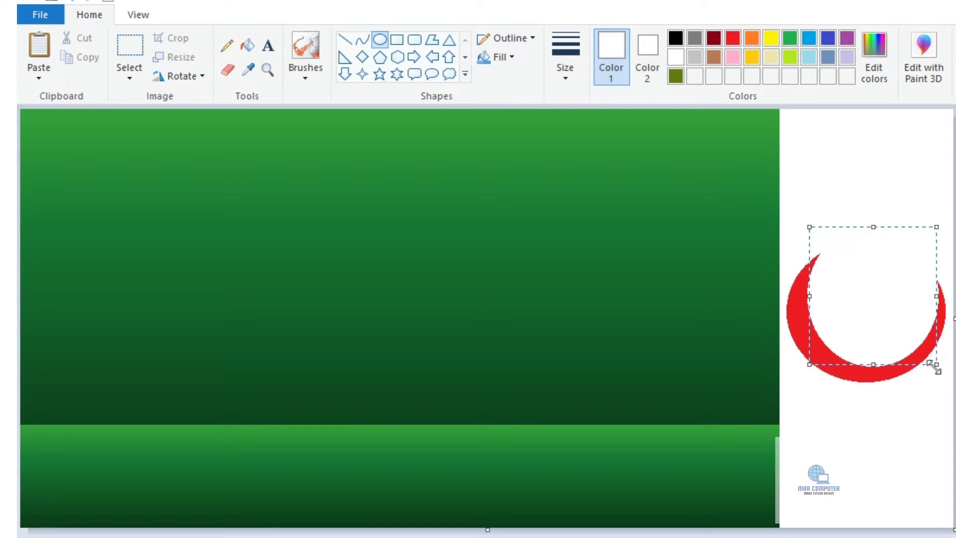
pyautogui.moveTo(929, 363); pyautogui.dragTo(948, 344)
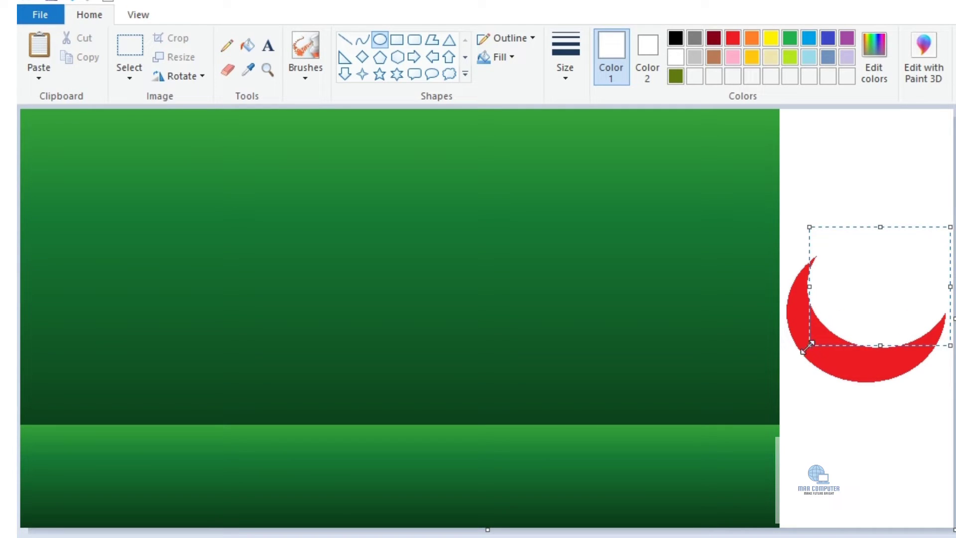
pyautogui.moveTo(810, 345)
pyautogui.mouseDown()
pyautogui.moveTo(817, 316)
pyautogui.moveTo(802, 363)
pyautogui.moveTo(820, 363)
pyautogui.moveTo(812, 360)
pyautogui.mouseUp()
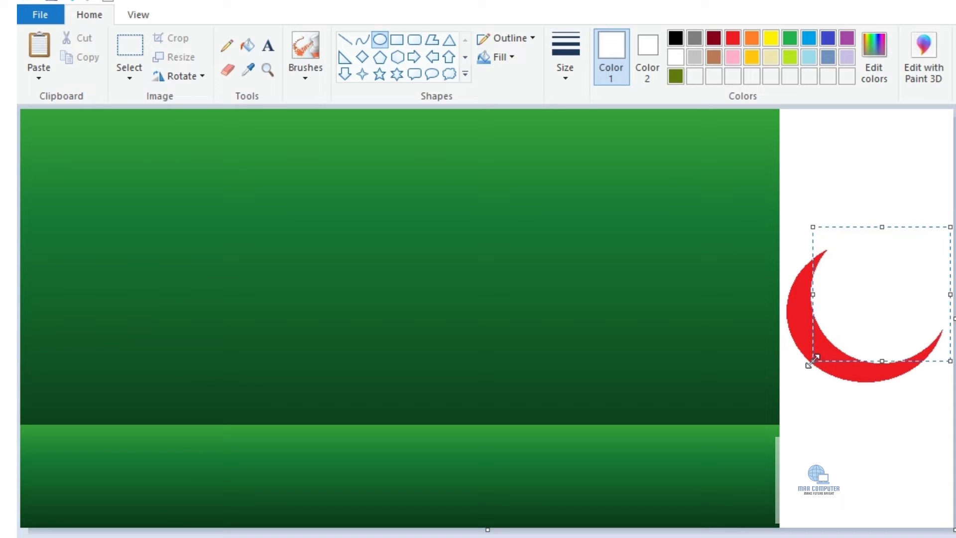
pyautogui.moveTo(949, 362); pyautogui.dragTo(943, 358)
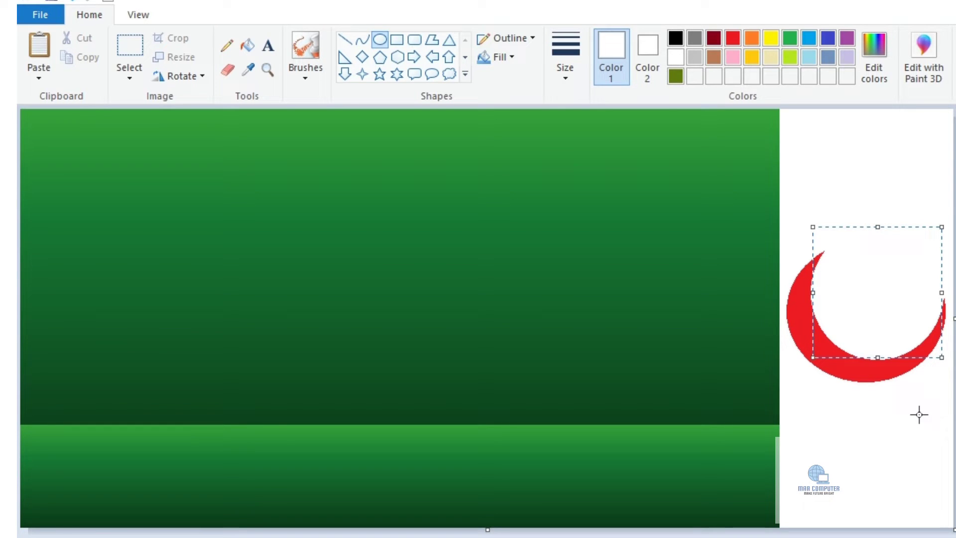
# - Try to even out the crescent by shifting the white ellipse down and left, reshaping it, and placing it
pyautogui.moveTo(878, 288); pyautogui.dragTo(873, 295)
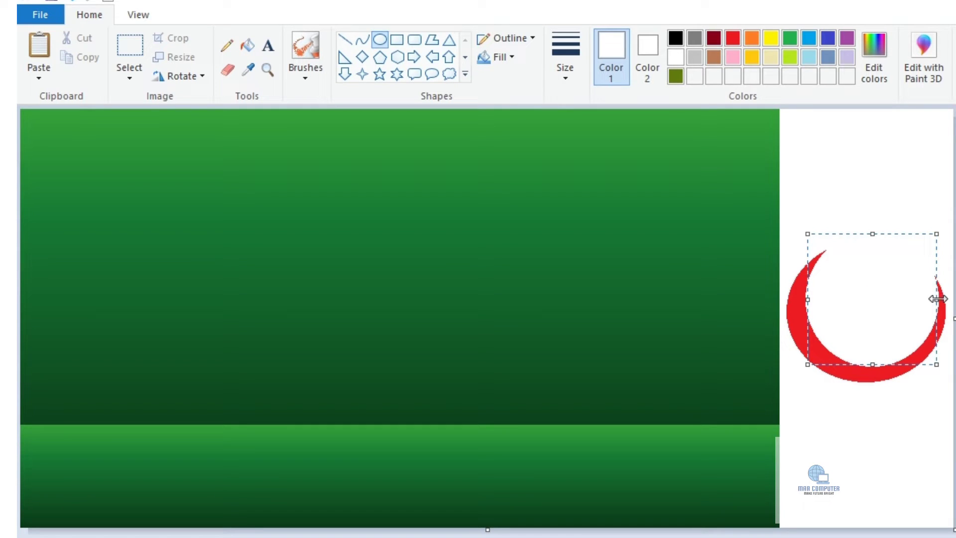
pyautogui.moveTo(937, 299); pyautogui.dragTo(946, 310)
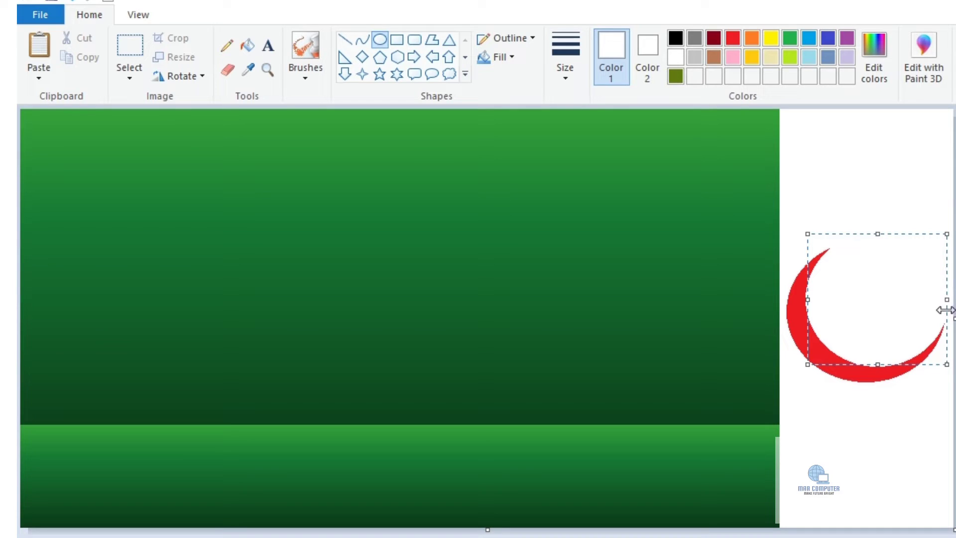
pyautogui.moveTo(808, 364); pyautogui.dragTo(805, 373)
pyautogui.moveTo(946, 373); pyautogui.dragTo(935, 371)
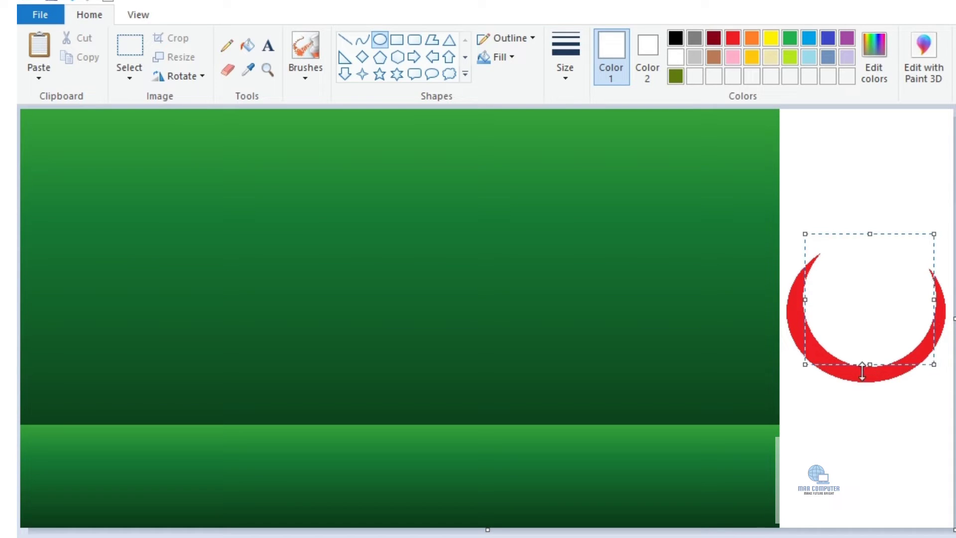
pyautogui.moveTo(869, 371); pyautogui.dragTo(869, 341)
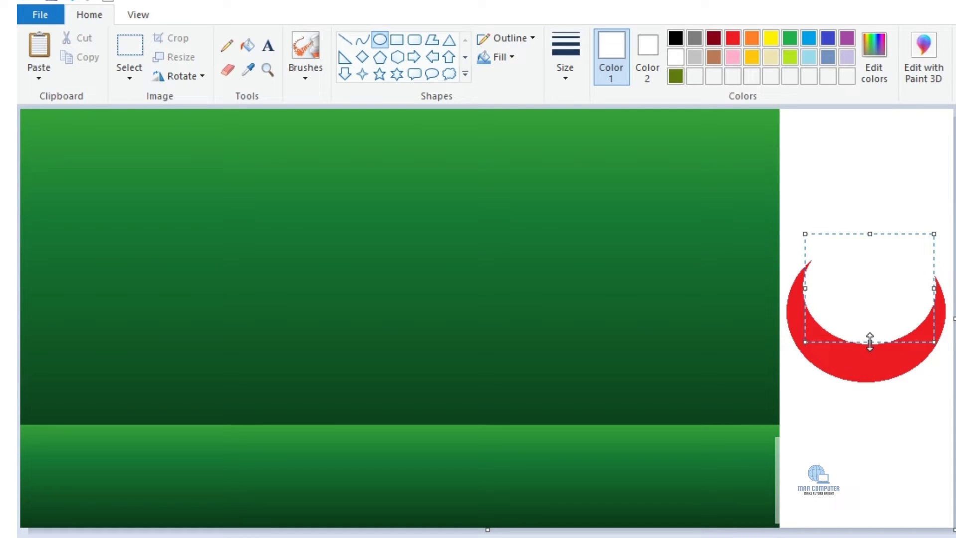
pyautogui.moveTo(806, 288); pyautogui.dragTo(822, 284)
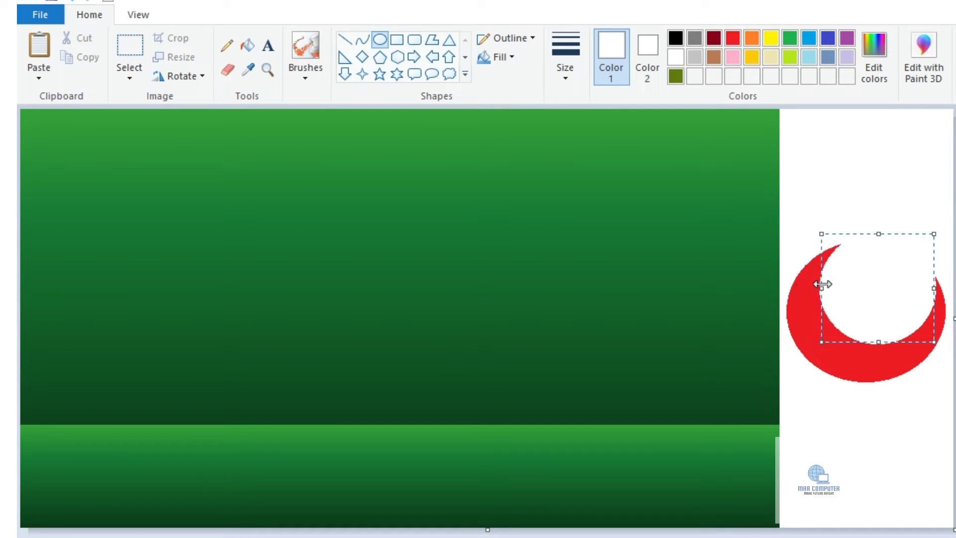
pyautogui.moveTo(934, 343)
pyautogui.mouseDown()
pyautogui.moveTo(925, 357)
pyautogui.moveTo(937, 361)
pyautogui.mouseUp()
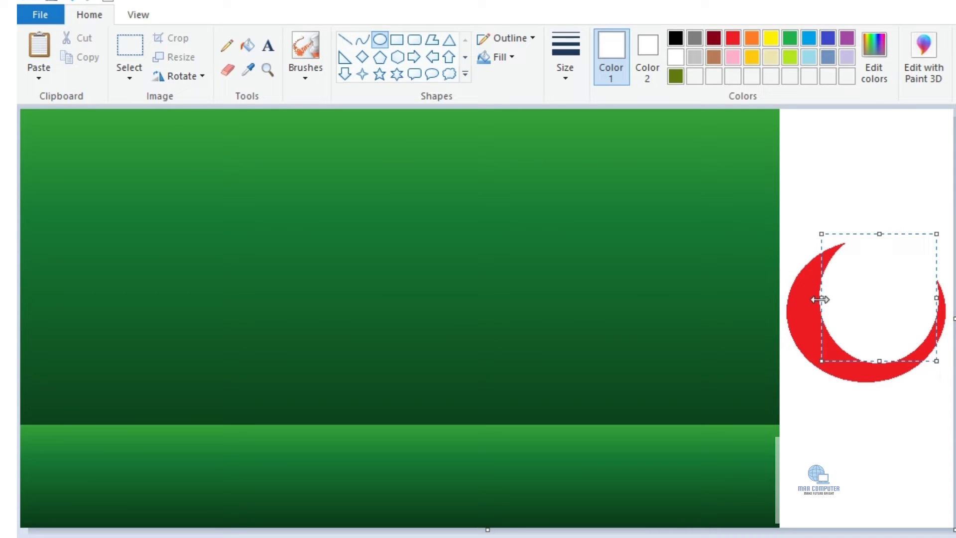
pyautogui.moveTo(821, 299); pyautogui.dragTo(808, 299)
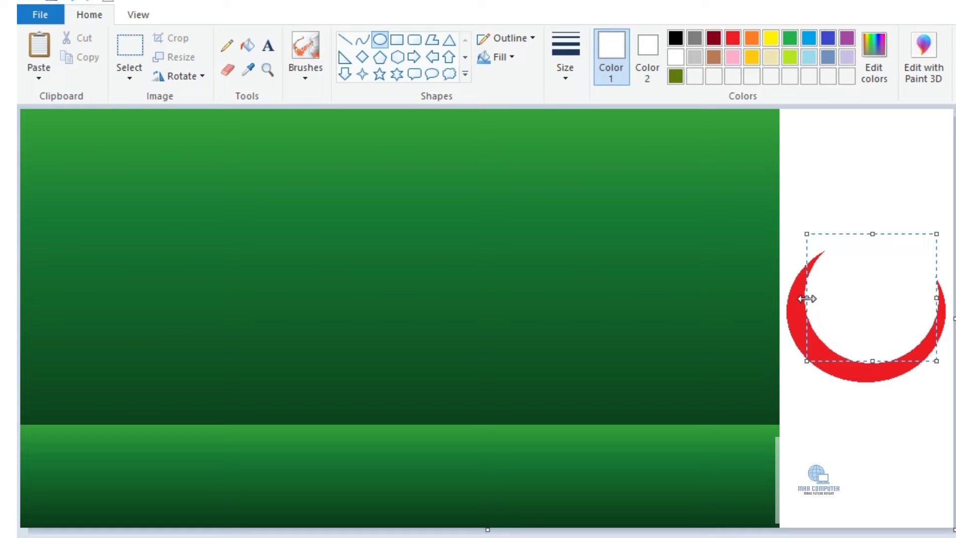
pyautogui.click(933, 408)
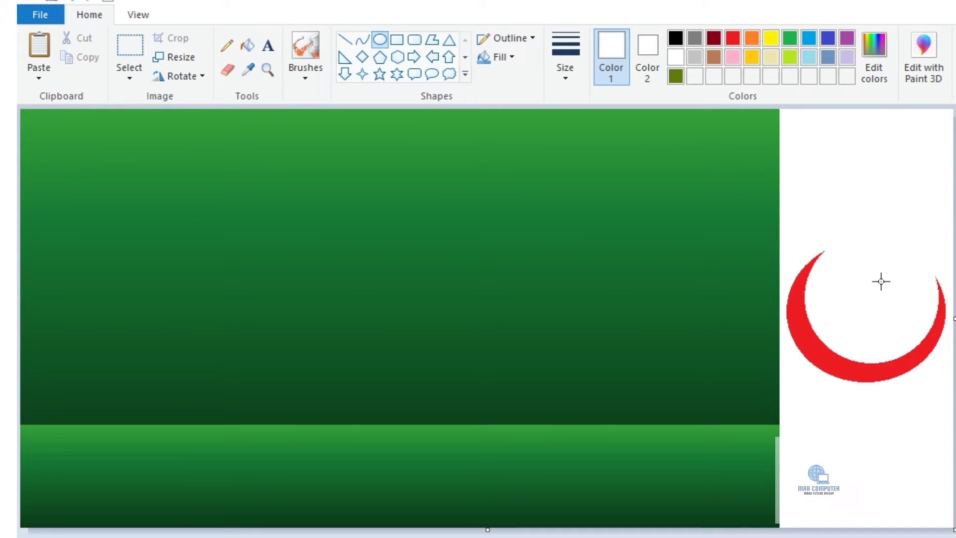
# - Undo the white cut-outs and the red ellipse with its fills until the white strip is blank
pyautogui.hotkey('ctrl', 'z')
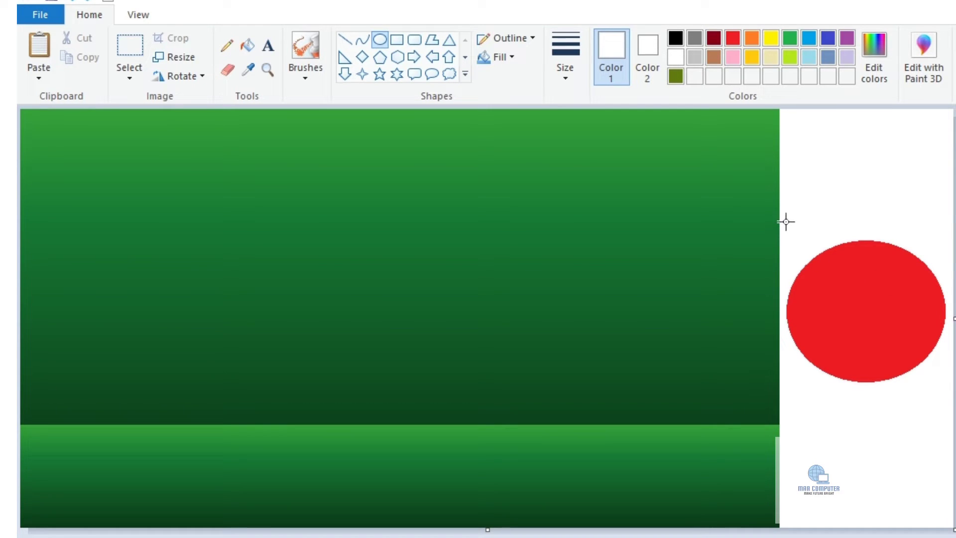
pyautogui.moveTo(786, 221); pyautogui.dragTo(899, 298)
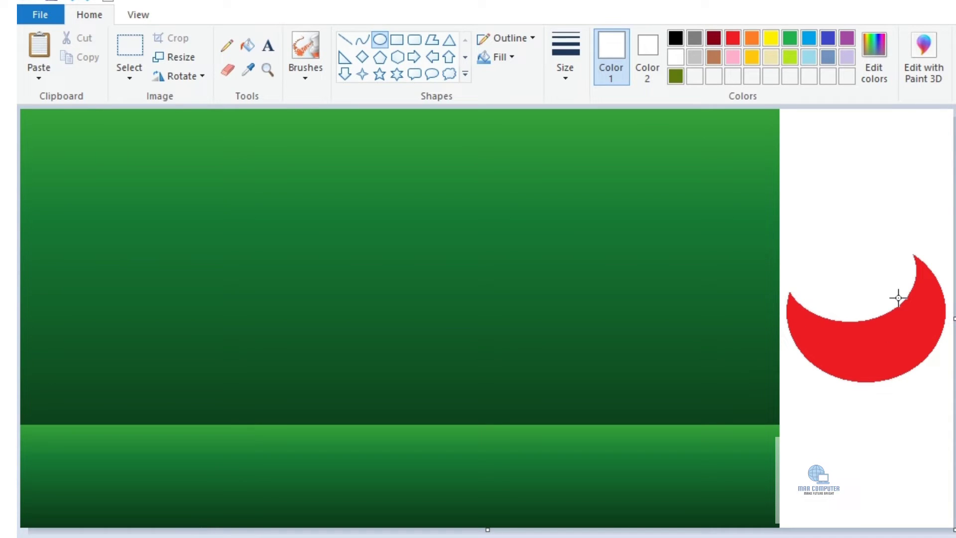
pyautogui.hotkey('ctrl', 'z')
pyautogui.click(129, 77)
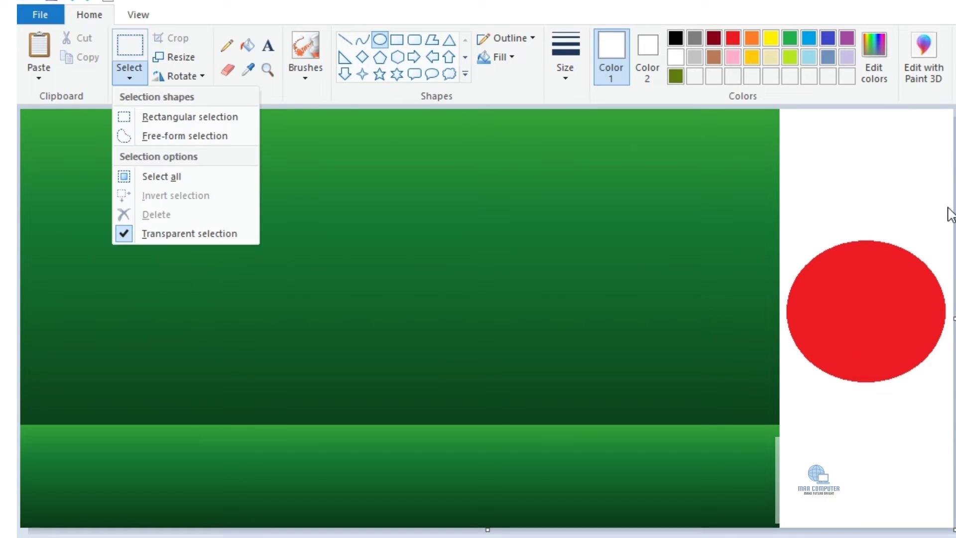
pyautogui.click(863, 194)
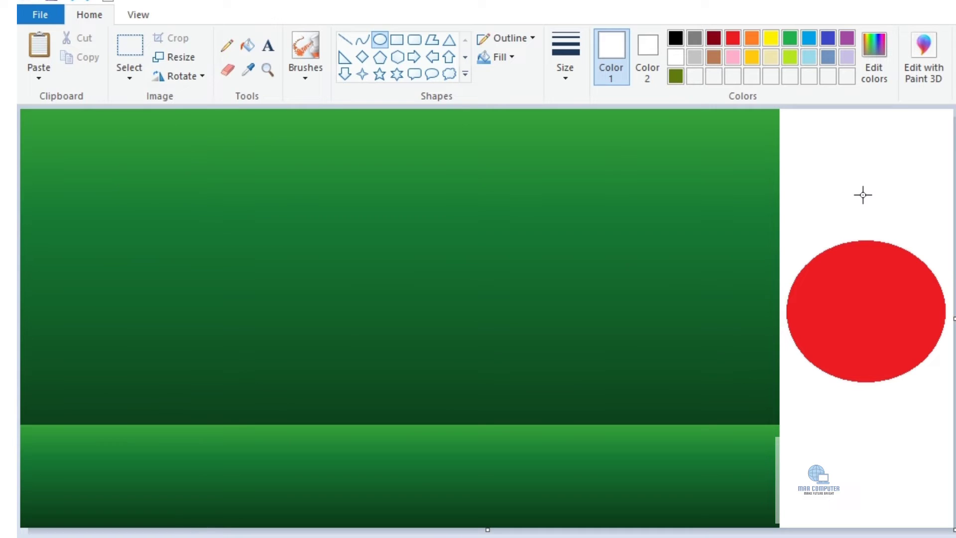
pyautogui.hotkey('ctrl', 'z')
pyautogui.hotkey('ctrl', 'z')
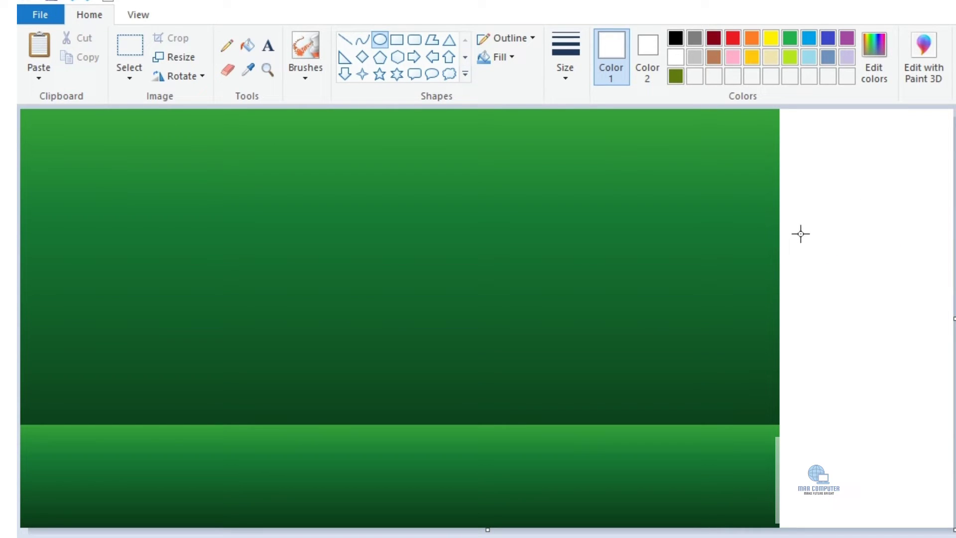
# - Draw a black-outlined ellipse in the white strip beside the gradient and enlarge it into a nearly round circle
pyautogui.moveTo(799, 235); pyautogui.dragTo(867, 324)
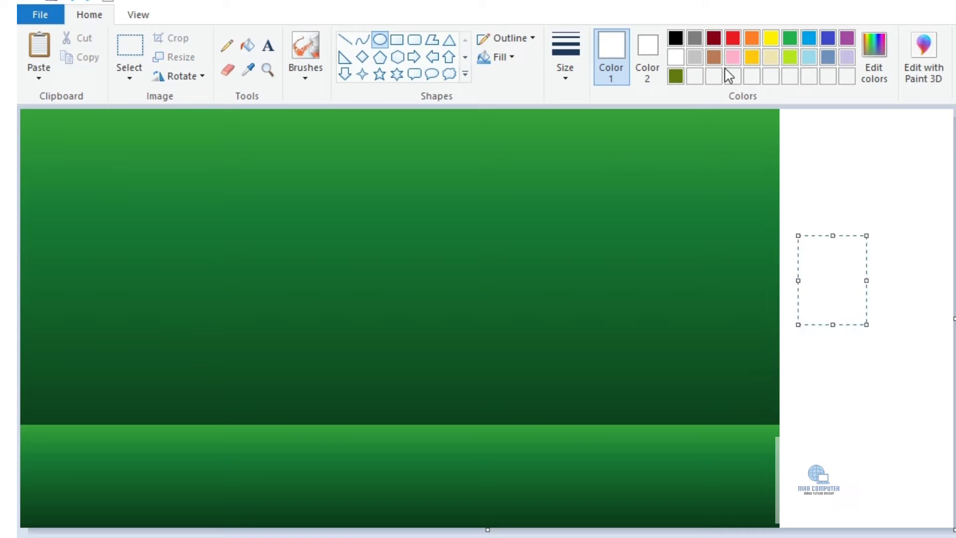
pyautogui.click(676, 38)
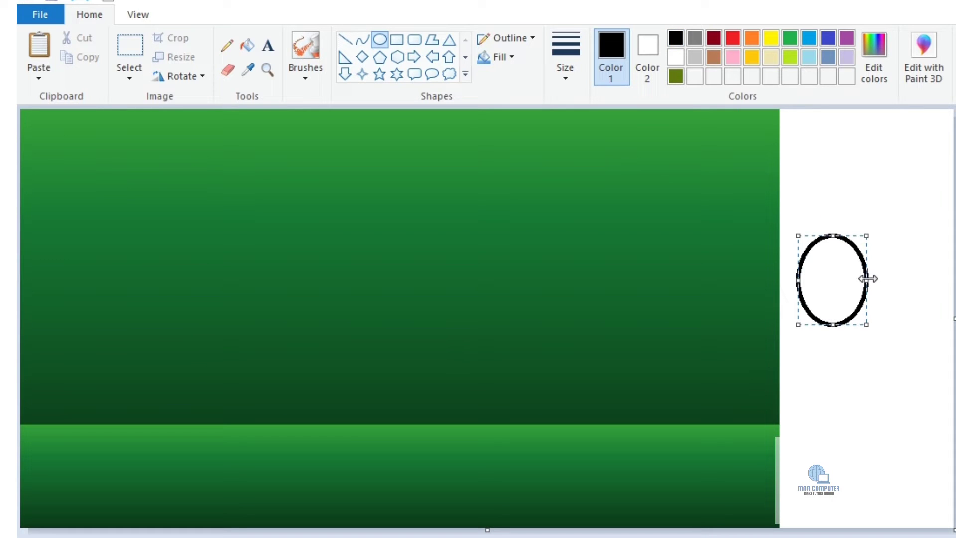
pyautogui.moveTo(868, 279); pyautogui.dragTo(889, 287)
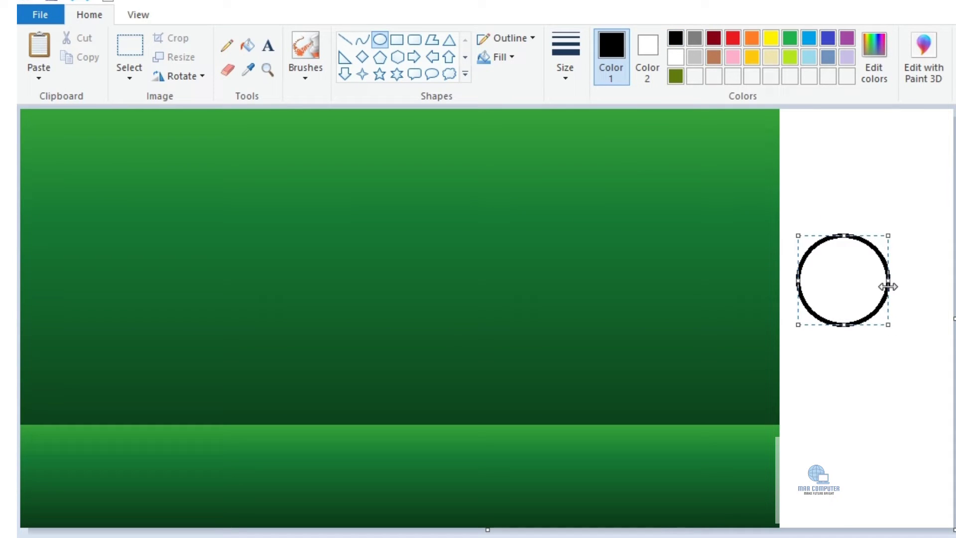
pyautogui.moveTo(889, 325); pyautogui.dragTo(933, 368)
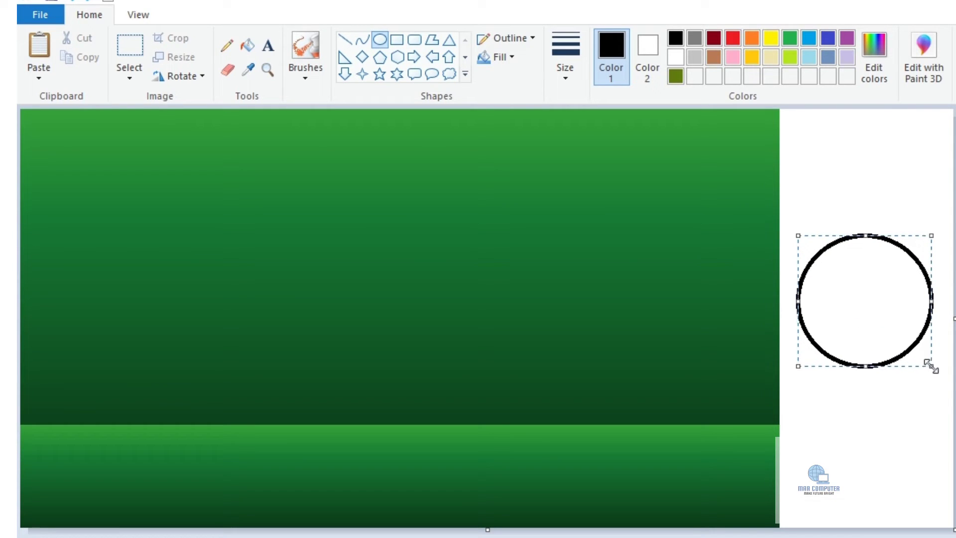
pyautogui.click(826, 120)
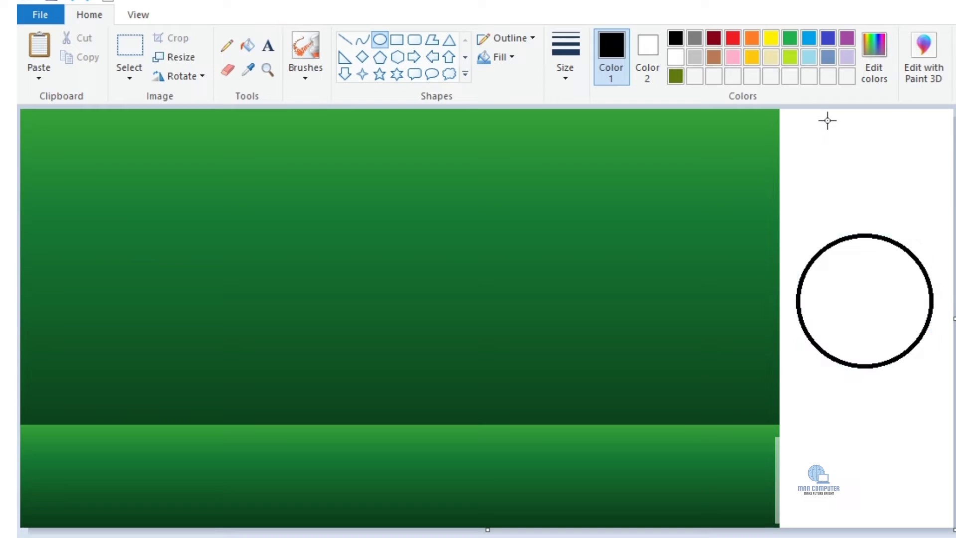
# - Fill both the inside and the black outline of the circle with red
pyautogui.click(735, 38)
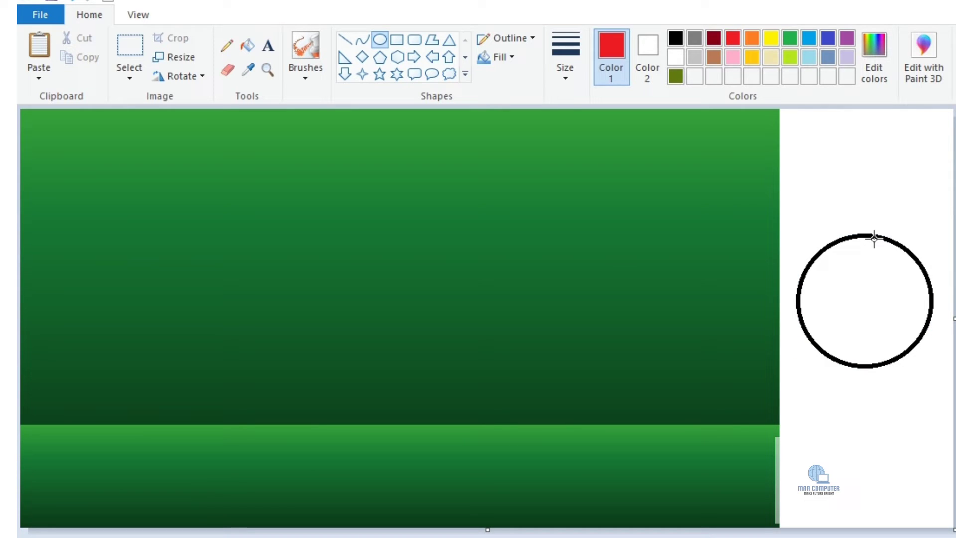
pyautogui.click(248, 48)
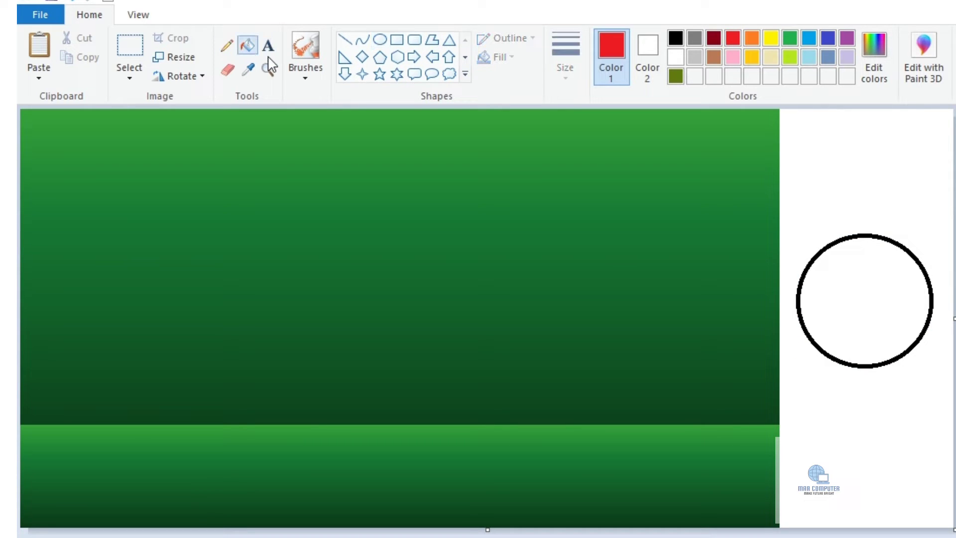
pyautogui.click(852, 292)
pyautogui.click(875, 234)
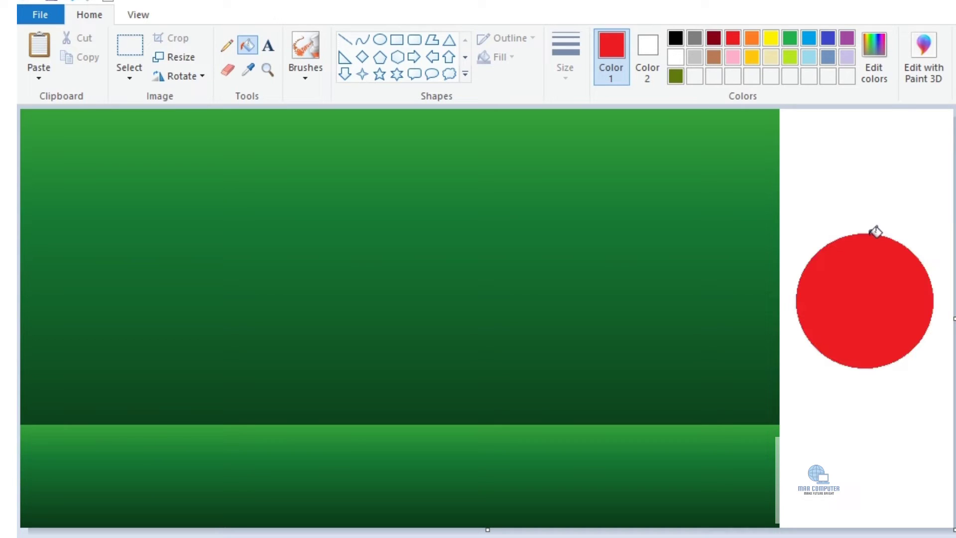
# - Draw a white ellipse over the upper-right part of the red circle and stretch it slightly downward to cut out a crescent
pyautogui.click(381, 41)
pyautogui.click(675, 56)
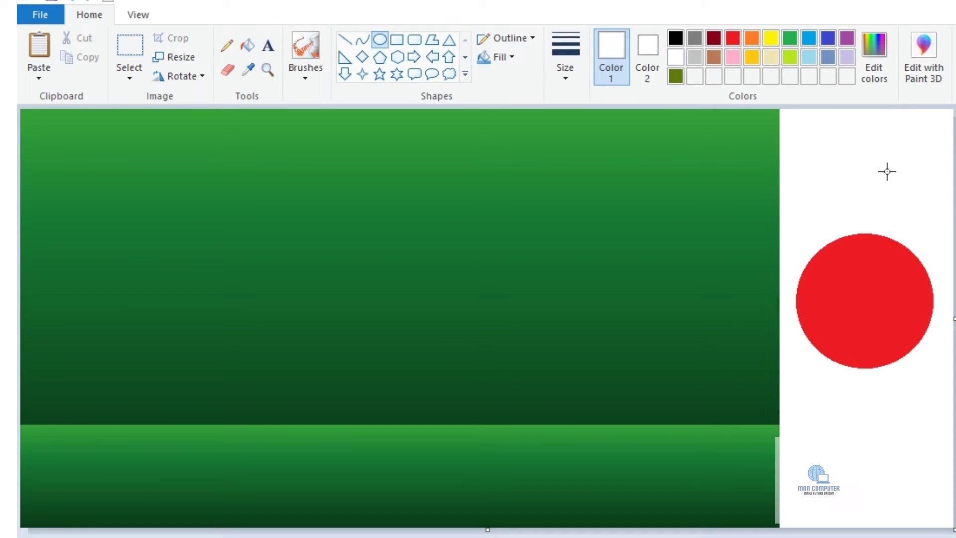
pyautogui.moveTo(849, 208); pyautogui.dragTo(892, 289)
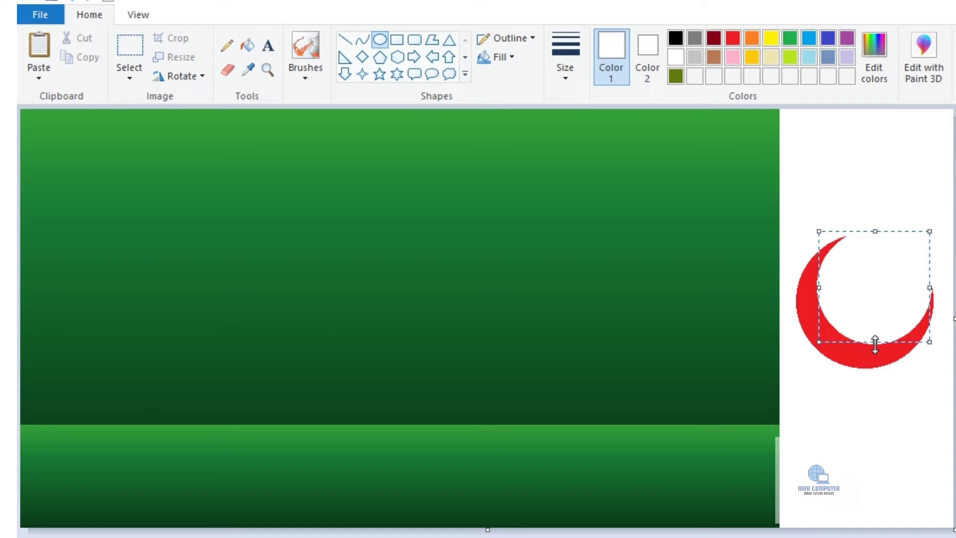
pyautogui.moveTo(875, 342); pyautogui.dragTo(875, 348)
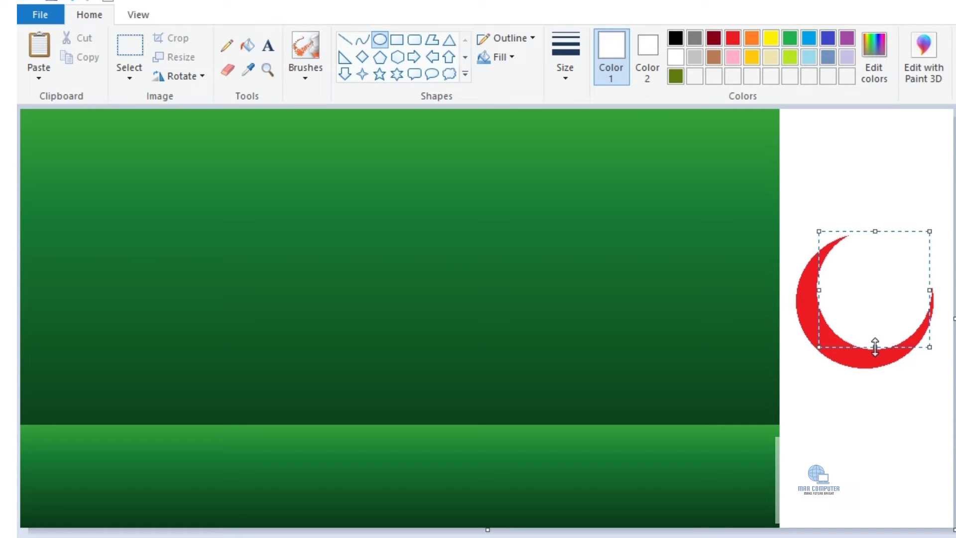
pyautogui.click(860, 153)
# - Copy the red crescent from the white strip using a rectangular selection with transparent selection enabled
pyautogui.click(129, 57)
pyautogui.moveTo(792, 208); pyautogui.dragTo(948, 372)
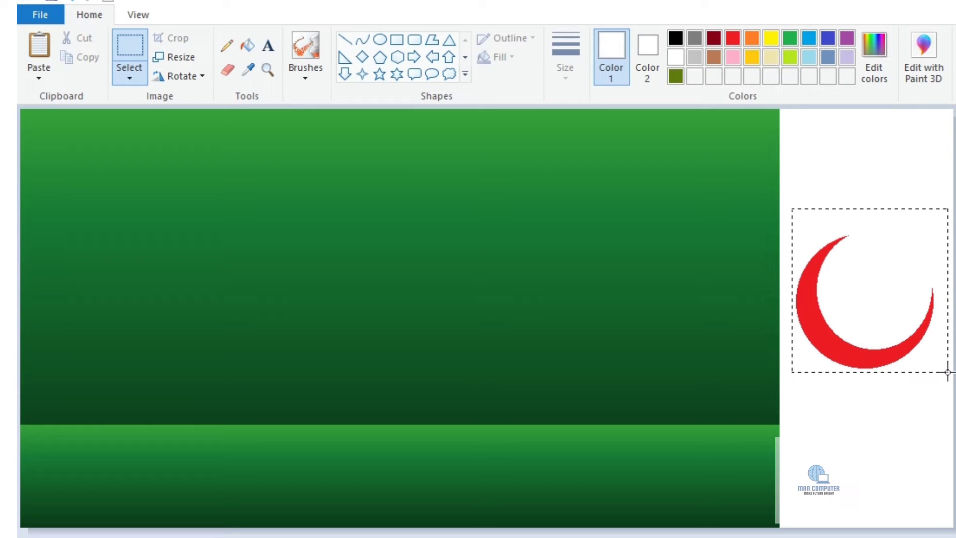
pyautogui.moveTo(948, 372); pyautogui.dragTo(948, 373)
pyautogui.rightClick(859, 295)
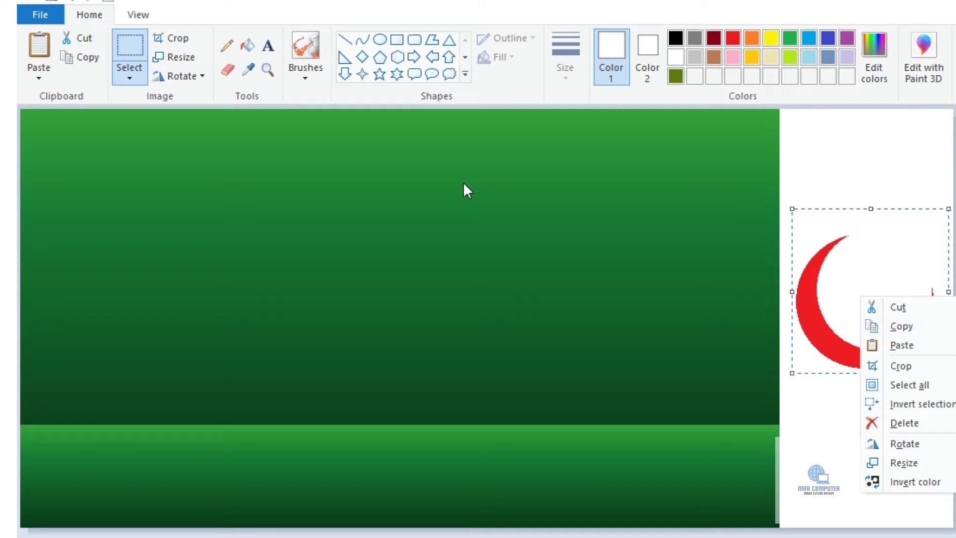
pyautogui.click(132, 79)
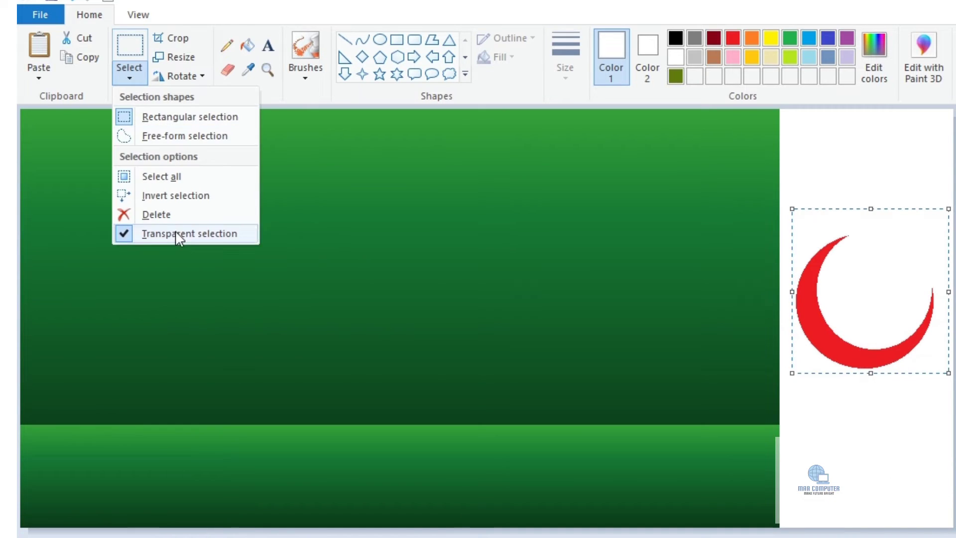
pyautogui.rightClick(857, 287)
pyautogui.click(897, 318)
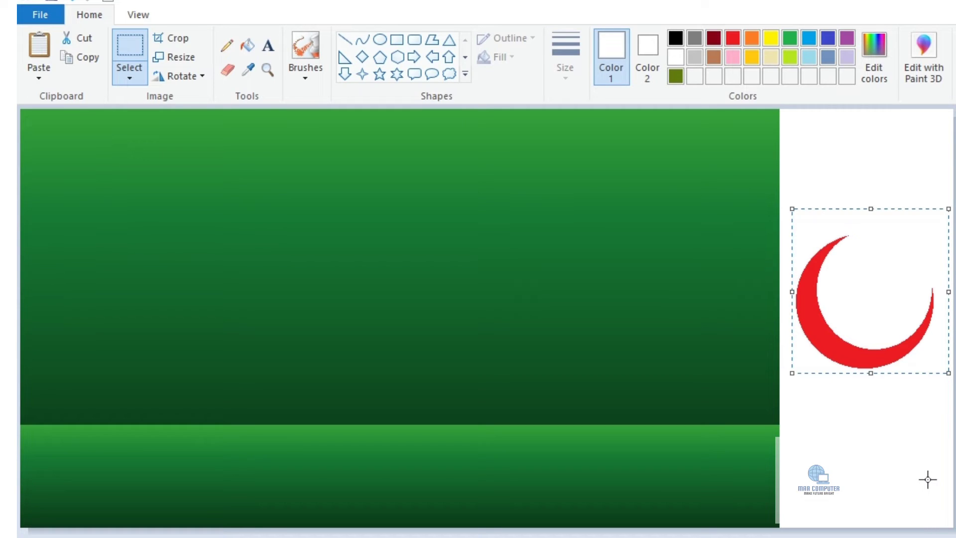
# - Undo the crescent drawing and the canvas widening until only the two-band green gradient is left
pyautogui.hotkey('ctrl', 'z')
pyautogui.hotkey('ctrl', 'z')
pyautogui.hotkey('ctrl', 'z')
pyautogui.hotkey('ctrl', 'z')
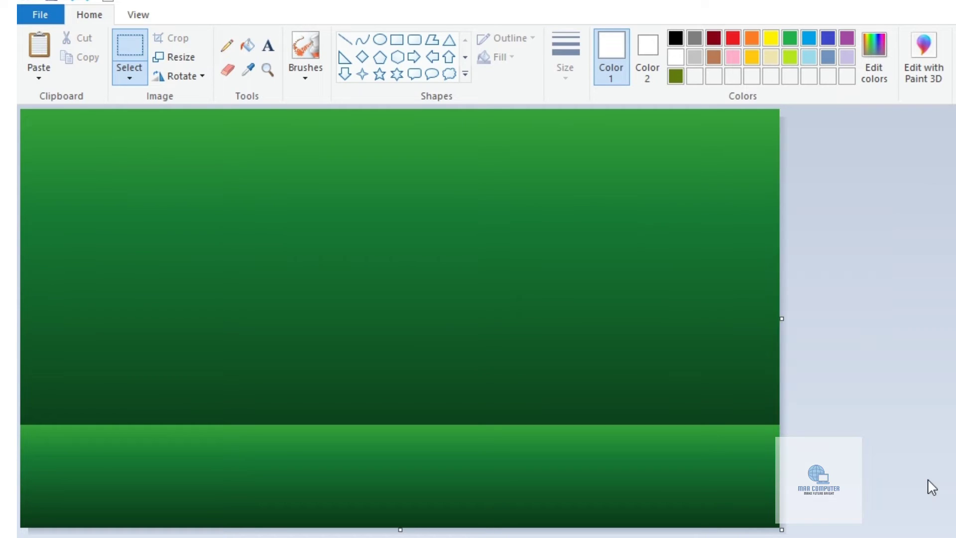
# - Paste the crescent into the right half of the gradient just above the lower band and fill it with white
pyautogui.rightClick(321, 209)
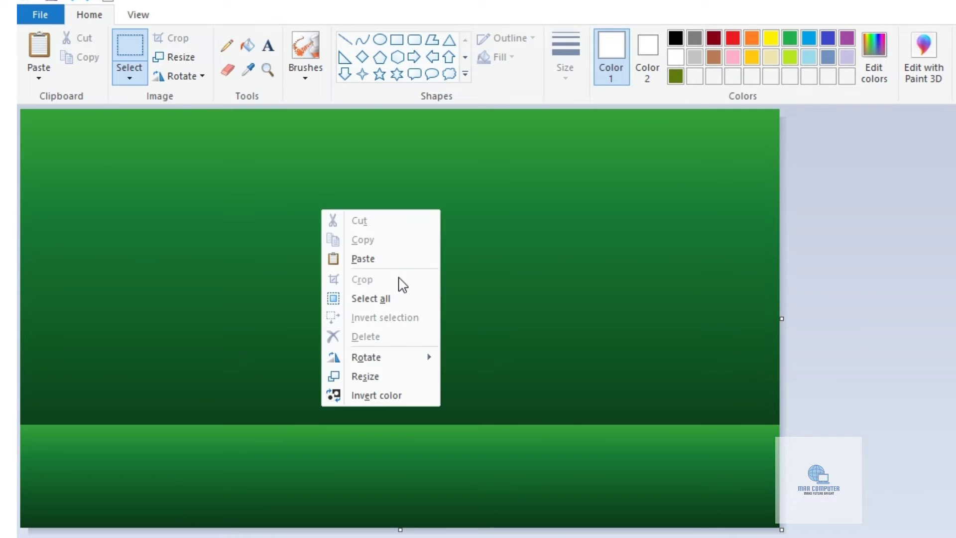
pyautogui.click(363, 259)
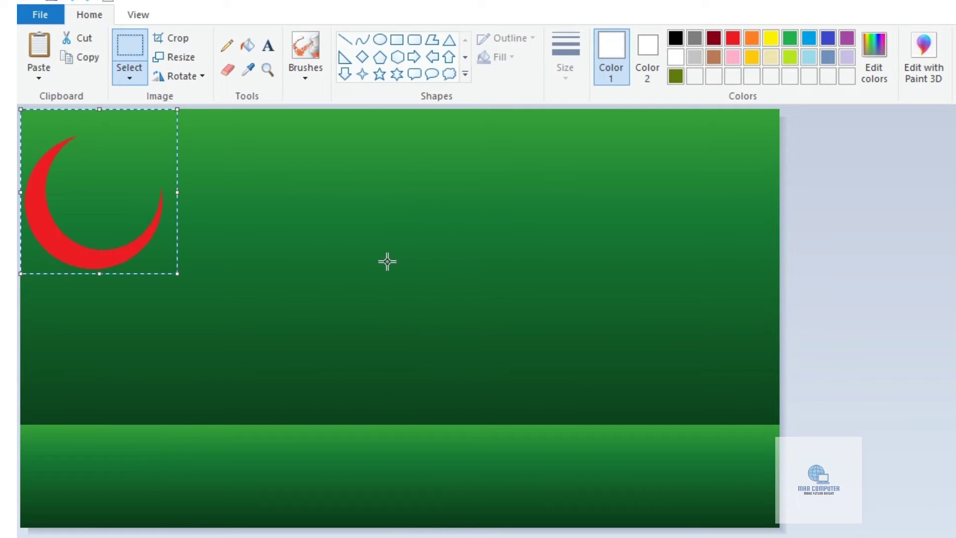
pyautogui.moveTo(94, 184); pyautogui.dragTo(577, 308)
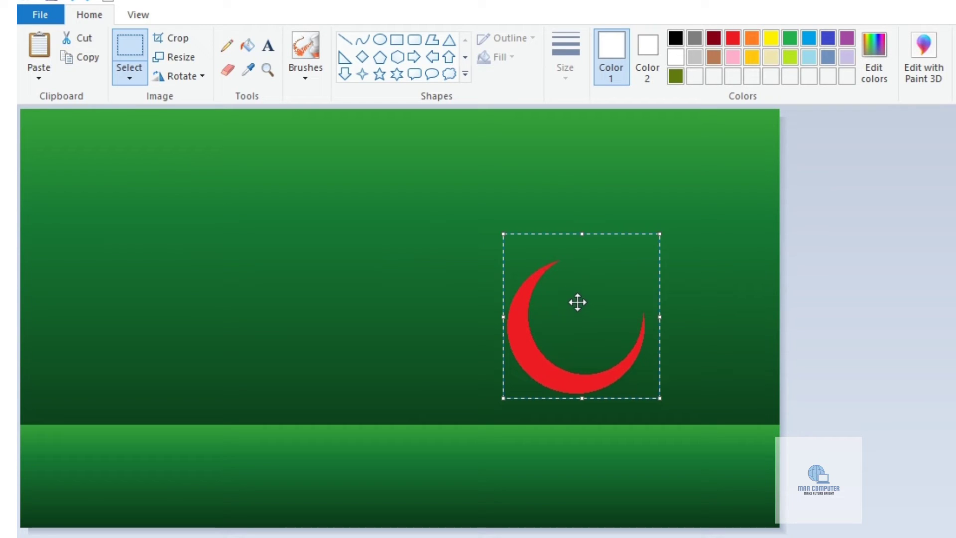
pyautogui.click(249, 50)
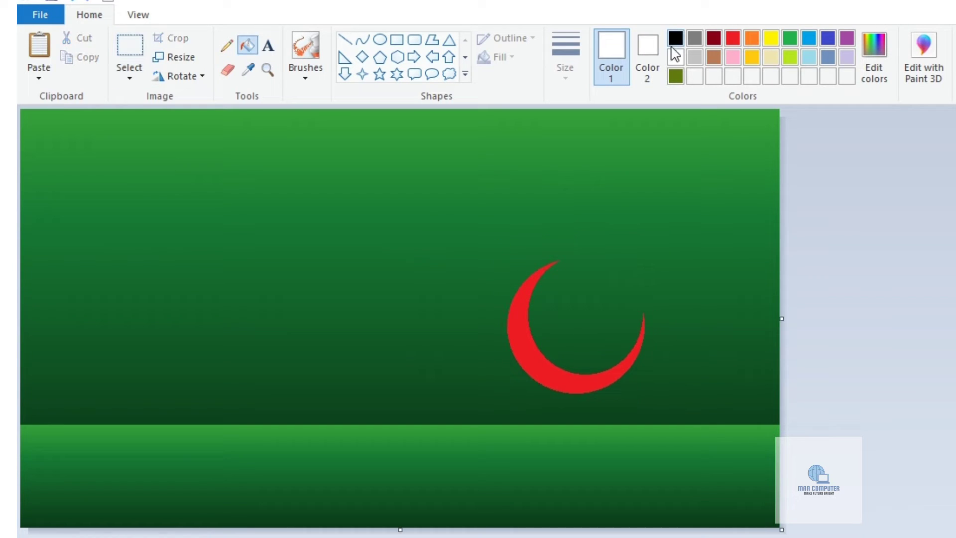
pyautogui.click(523, 326)
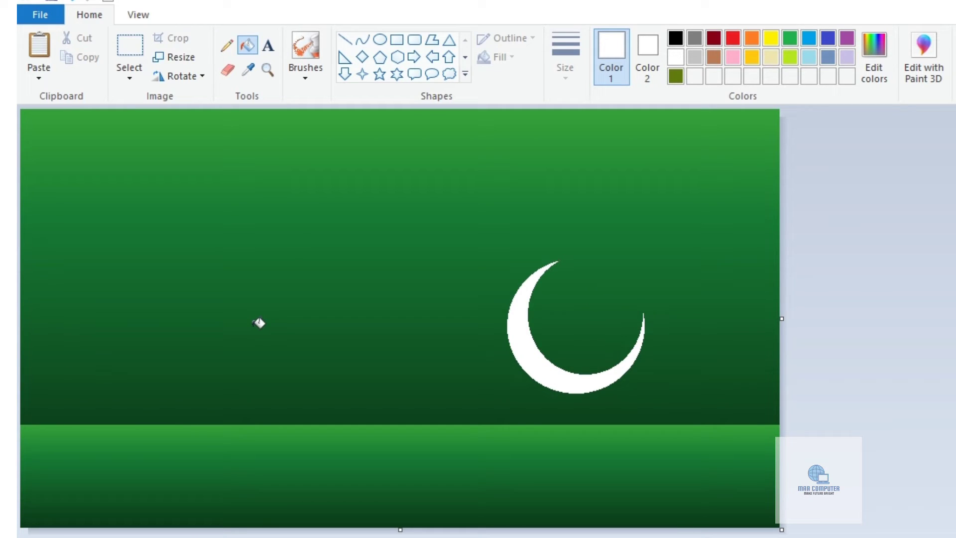
# - Paint a thick black wavy ground line across the lower band with the basic brush, rising steeply at the canvas's right edge
pyautogui.click(305, 78)
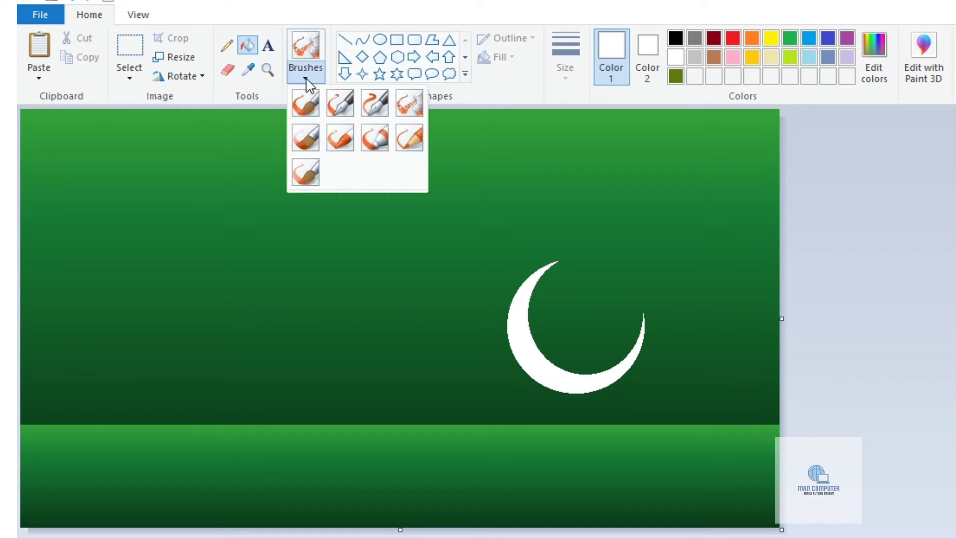
pyautogui.click(303, 104)
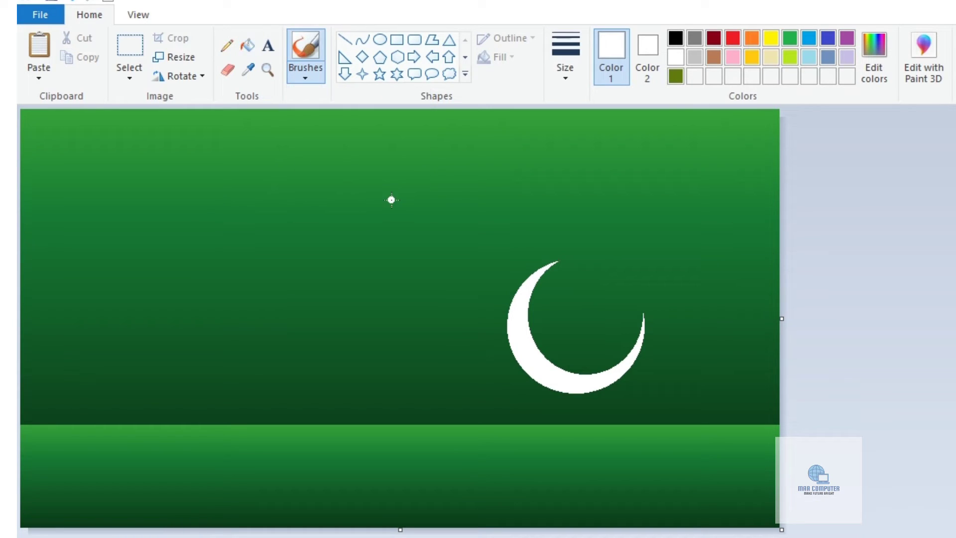
pyautogui.click(676, 39)
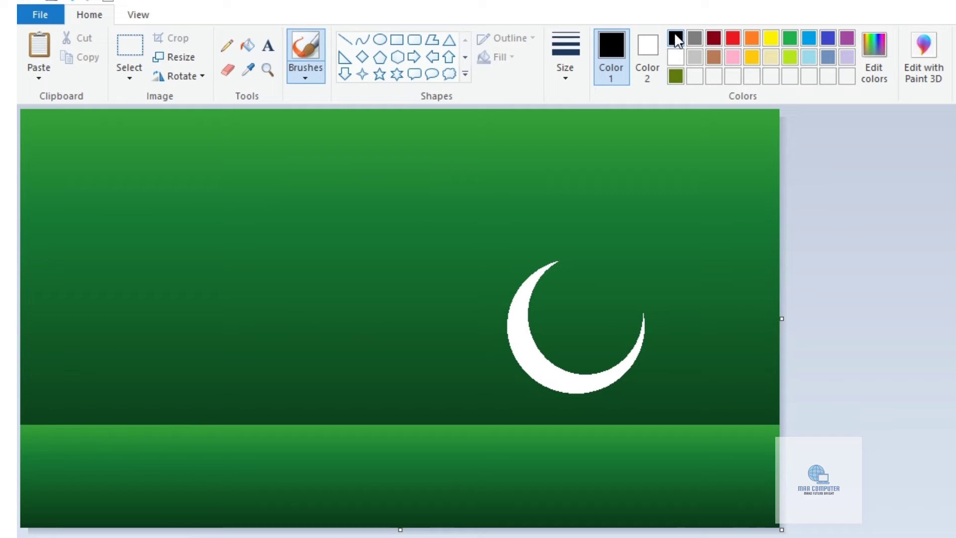
pyautogui.click(40, 434)
pyautogui.moveTo(26, 423)
pyautogui.mouseDown()
pyautogui.moveTo(100, 456)
pyautogui.moveTo(172, 444)
pyautogui.moveTo(467, 457)
pyautogui.moveTo(776, 344)
pyautogui.mouseUp()
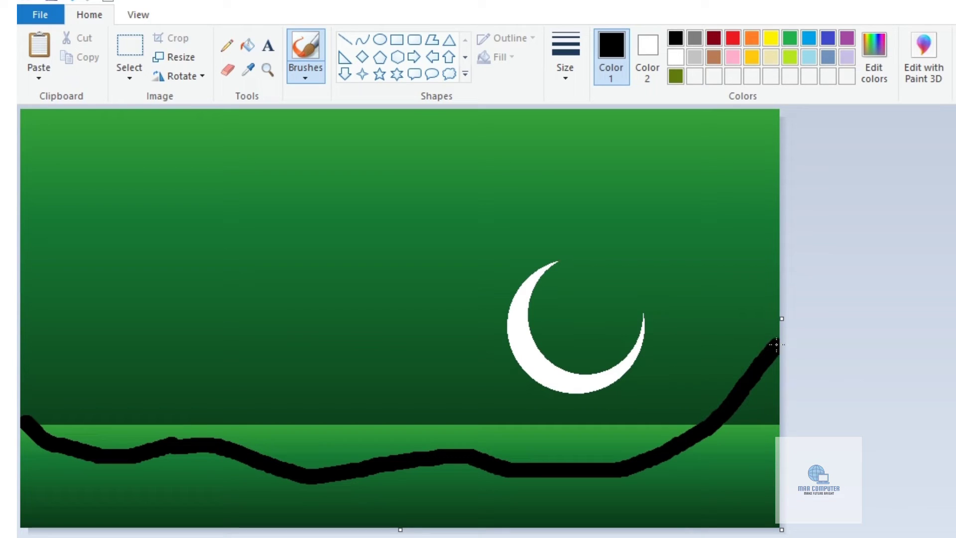
# - Paint the whole area beneath the wavy ground line solid black
pyautogui.click(35, 432)
pyautogui.moveTo(35, 433)
pyautogui.mouseDown()
pyautogui.moveTo(41, 483)
pyautogui.moveTo(31, 514)
pyautogui.mouseUp()
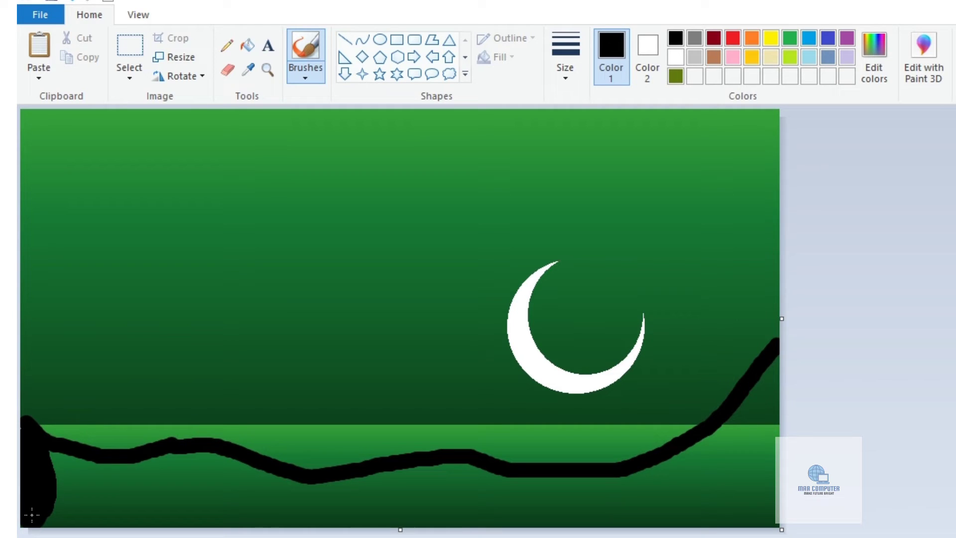
pyautogui.moveTo(32, 514)
pyautogui.mouseDown()
pyautogui.moveTo(774, 513)
pyautogui.moveTo(712, 521)
pyautogui.moveTo(778, 365)
pyautogui.mouseUp()
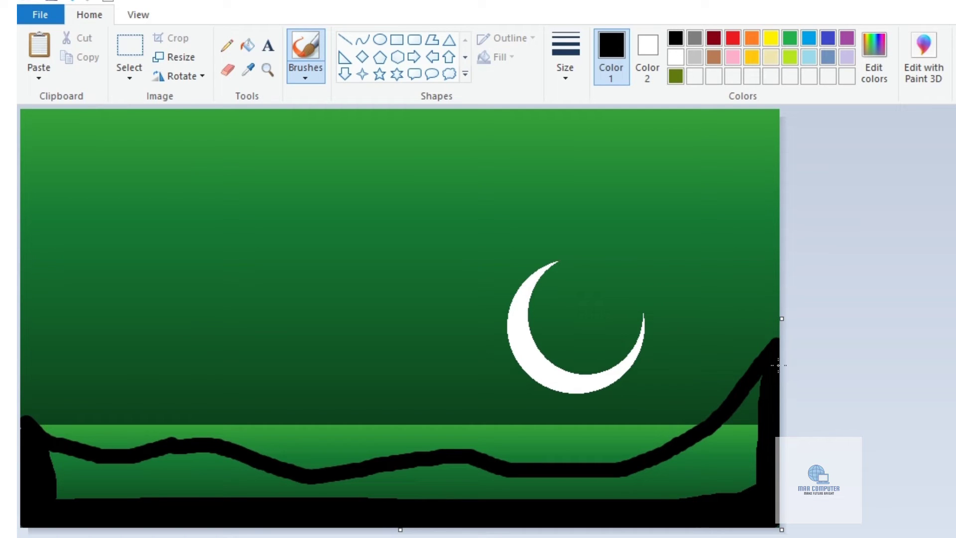
pyautogui.moveTo(779, 365)
pyautogui.mouseDown()
pyautogui.moveTo(51, 463)
pyautogui.moveTo(77, 468)
pyautogui.moveTo(61, 493)
pyautogui.moveTo(165, 461)
pyautogui.moveTo(261, 465)
pyautogui.moveTo(448, 504)
pyautogui.moveTo(449, 480)
pyautogui.mouseUp()
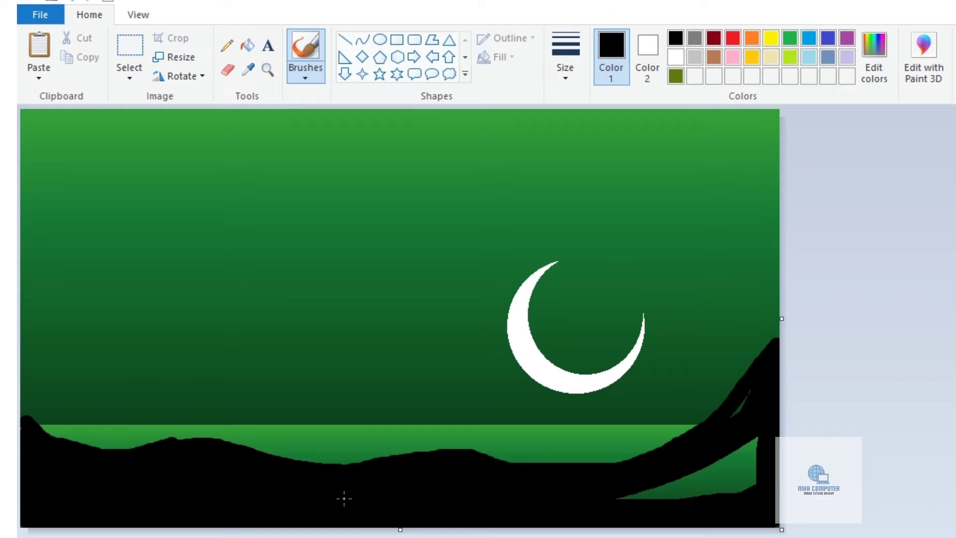
pyautogui.moveTo(344, 498)
pyautogui.mouseDown()
pyautogui.moveTo(757, 477)
pyautogui.moveTo(727, 460)
pyautogui.moveTo(756, 390)
pyautogui.mouseUp()
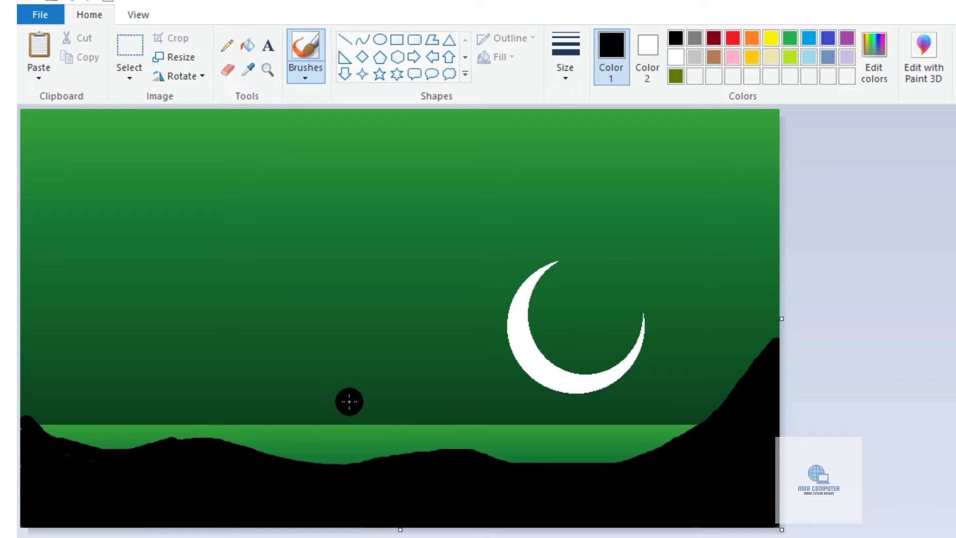
# - Paint a black tree trunk with a smaller brush, wide at the ground left of the moon and tapering upward to a short stub
pyautogui.hotkey('ctrl', '-')
pyautogui.hotkey('ctrl', '-')
pyautogui.hotkey('ctrl', '-')
pyautogui.hotkey('ctrl', '-')
pyautogui.hotkey('ctrl', '-')
pyautogui.hotkey('ctrl', '-')
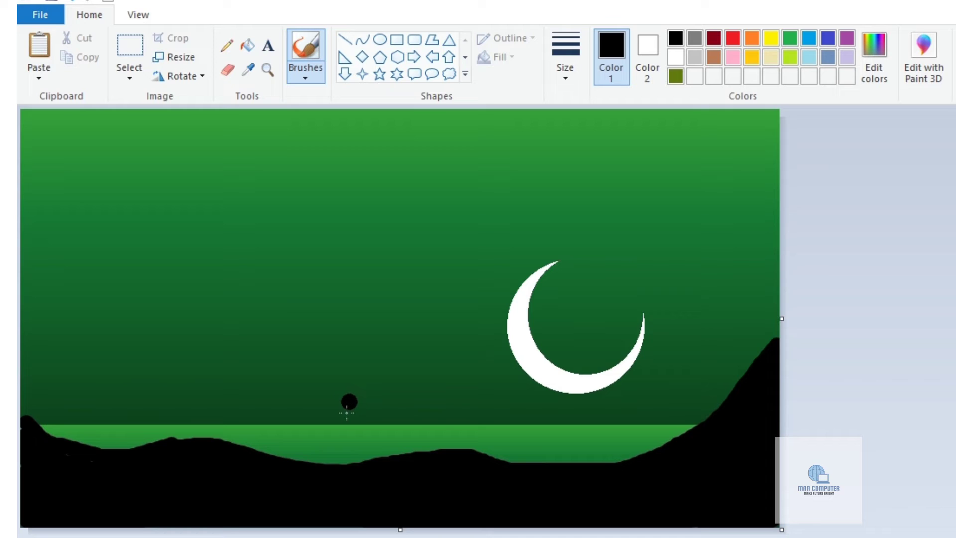
pyautogui.moveTo(255, 451)
pyautogui.mouseDown()
pyautogui.moveTo(298, 406)
pyautogui.moveTo(320, 299)
pyautogui.mouseUp()
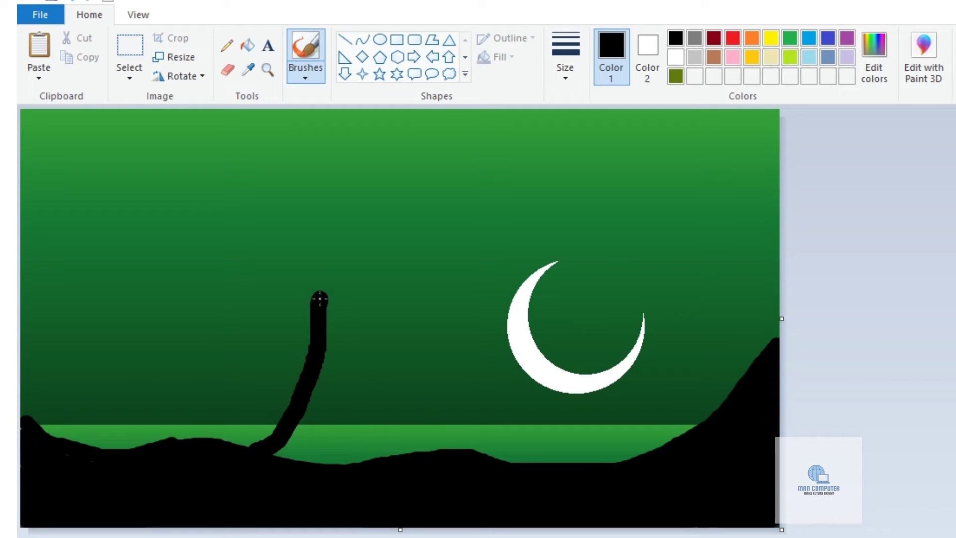
pyautogui.moveTo(412, 455)
pyautogui.mouseDown()
pyautogui.moveTo(359, 415)
pyautogui.moveTo(324, 300)
pyautogui.moveTo(366, 401)
pyautogui.moveTo(399, 450)
pyautogui.moveTo(321, 371)
pyautogui.moveTo(311, 425)
pyautogui.moveTo(371, 459)
pyautogui.moveTo(292, 466)
pyautogui.moveTo(382, 454)
pyautogui.mouseUp()
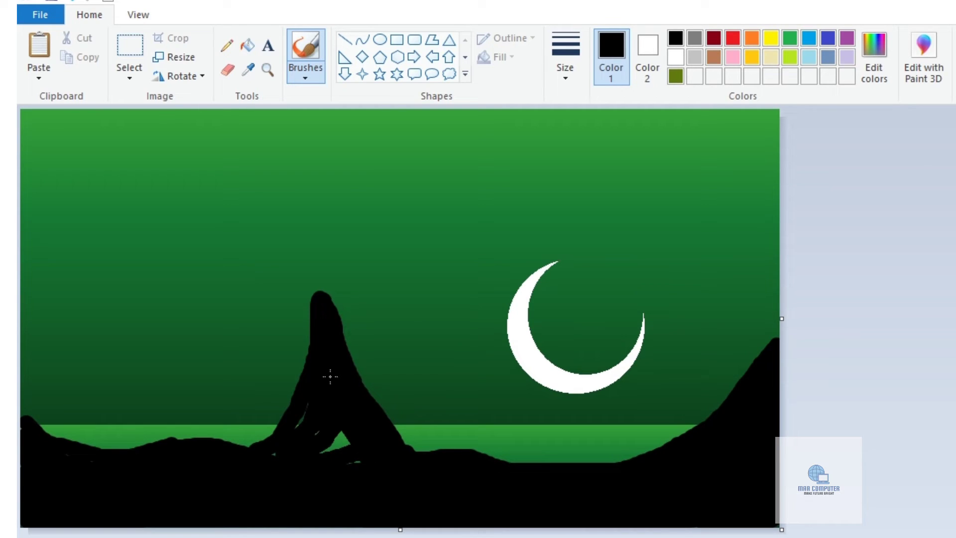
pyautogui.moveTo(331, 377); pyautogui.dragTo(276, 450)
pyautogui.moveTo(331, 419)
pyautogui.mouseDown()
pyautogui.moveTo(329, 448)
pyautogui.moveTo(358, 450)
pyautogui.mouseUp()
pyautogui.moveTo(302, 379)
pyautogui.mouseDown()
pyautogui.moveTo(282, 416)
pyautogui.moveTo(248, 424)
pyautogui.moveTo(234, 445)
pyautogui.moveTo(290, 426)
pyautogui.moveTo(354, 380)
pyautogui.moveTo(428, 448)
pyautogui.moveTo(393, 421)
pyautogui.moveTo(335, 316)
pyautogui.moveTo(329, 299)
pyautogui.moveTo(352, 347)
pyautogui.moveTo(325, 272)
pyautogui.moveTo(318, 298)
pyautogui.moveTo(322, 207)
pyautogui.moveTo(352, 326)
pyautogui.mouseUp()
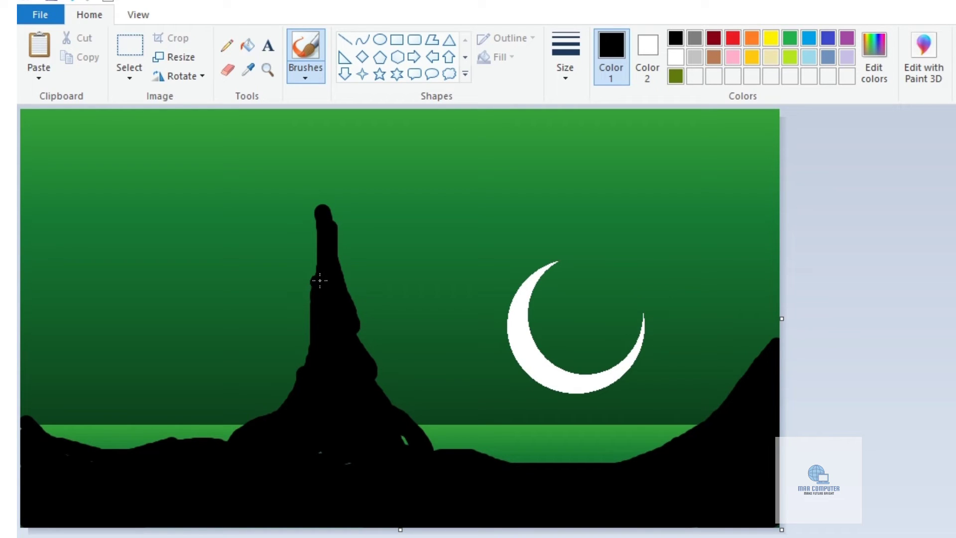
pyautogui.moveTo(329, 229); pyautogui.dragTo(310, 194)
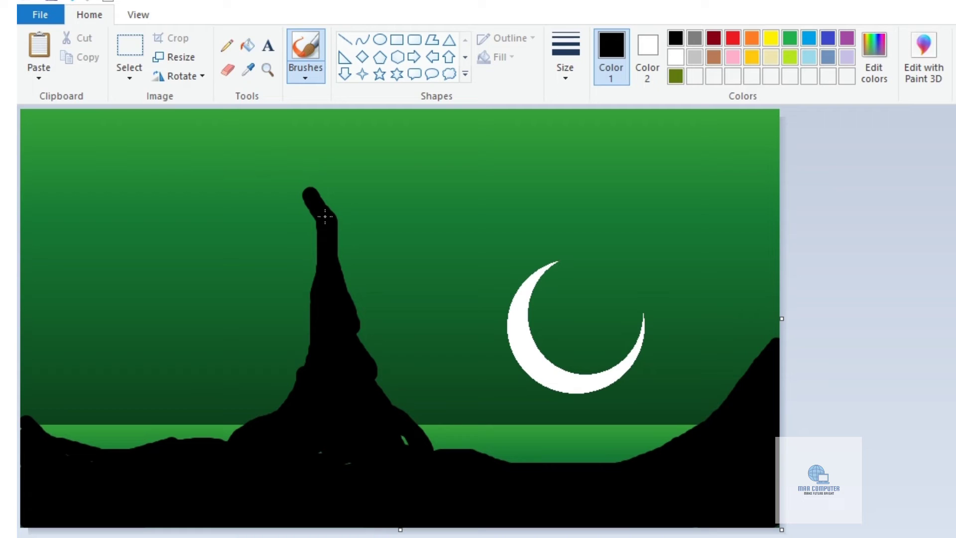
# - Paint five thin black branches spreading from the top of the trunk, one upward, two to the right and two to the left
pyautogui.moveTo(330, 215)
pyautogui.mouseDown()
pyautogui.moveTo(325, 192)
pyautogui.moveTo(353, 117)
pyautogui.mouseUp()
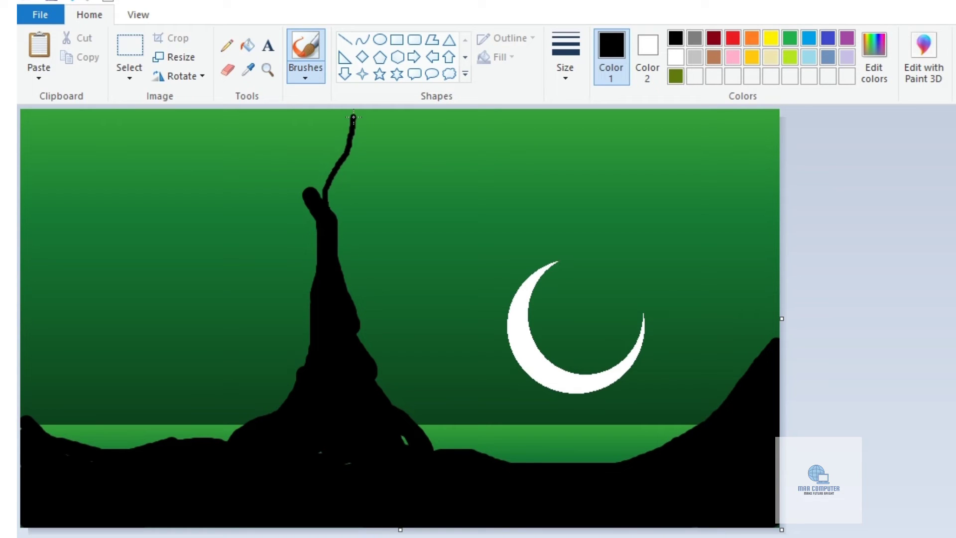
pyautogui.moveTo(337, 220); pyautogui.dragTo(435, 147)
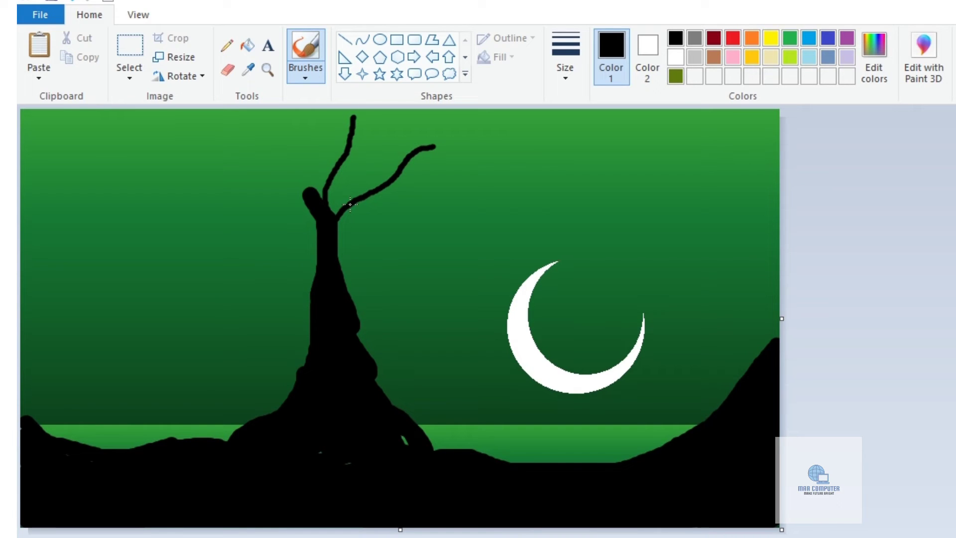
pyautogui.moveTo(350, 205); pyautogui.dragTo(455, 190)
pyautogui.moveTo(313, 220)
pyautogui.mouseDown()
pyautogui.moveTo(219, 162)
pyautogui.moveTo(178, 162)
pyautogui.mouseUp()
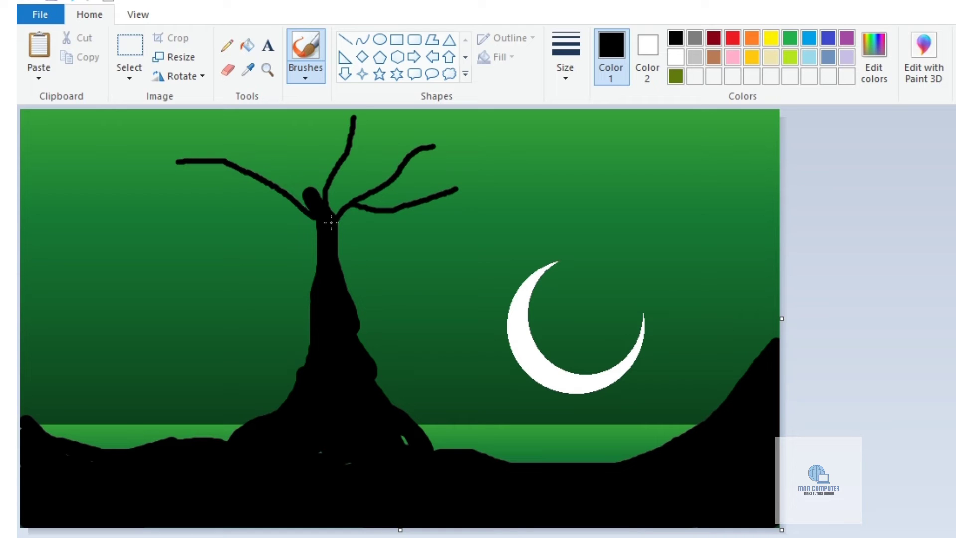
pyautogui.moveTo(323, 235); pyautogui.dragTo(108, 164)
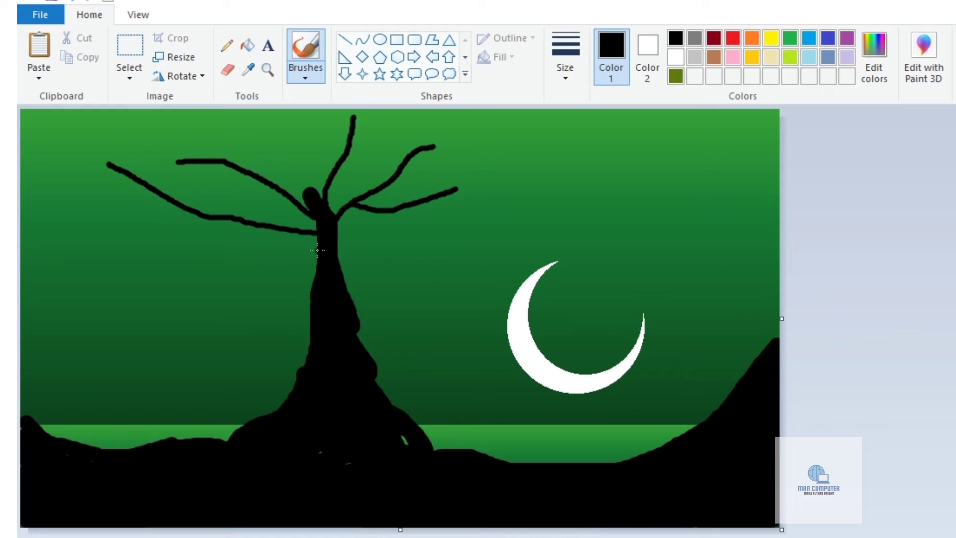
# - Thicken all five branches with a larger black brush and broaden the upper trunk where they join
pyautogui.moveTo(317, 250)
pyautogui.mouseDown()
pyautogui.moveTo(300, 231)
pyautogui.moveTo(269, 228)
pyautogui.mouseUp()
pyautogui.click(269, 227)
pyautogui.moveTo(325, 271)
pyautogui.mouseDown()
pyautogui.moveTo(316, 241)
pyautogui.moveTo(285, 221)
pyautogui.moveTo(204, 212)
pyautogui.moveTo(111, 166)
pyautogui.moveTo(120, 171)
pyautogui.mouseUp()
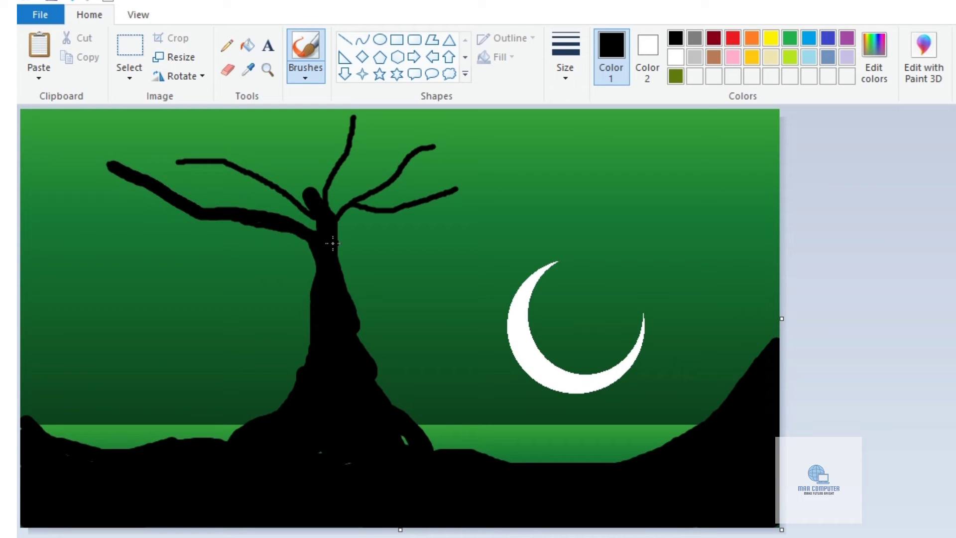
pyautogui.moveTo(333, 244)
pyautogui.mouseDown()
pyautogui.moveTo(343, 235)
pyautogui.moveTo(339, 249)
pyautogui.moveTo(352, 205)
pyautogui.moveTo(371, 202)
pyautogui.mouseUp()
pyautogui.moveTo(433, 194)
pyautogui.mouseDown()
pyautogui.moveTo(458, 184)
pyautogui.moveTo(473, 162)
pyautogui.mouseUp()
pyautogui.moveTo(423, 203)
pyautogui.mouseDown()
pyautogui.moveTo(351, 221)
pyautogui.moveTo(341, 273)
pyautogui.moveTo(349, 306)
pyautogui.moveTo(366, 324)
pyautogui.mouseUp()
pyautogui.moveTo(346, 227)
pyautogui.mouseDown()
pyautogui.moveTo(359, 211)
pyautogui.moveTo(341, 258)
pyautogui.moveTo(370, 220)
pyautogui.moveTo(457, 189)
pyautogui.moveTo(475, 158)
pyautogui.mouseUp()
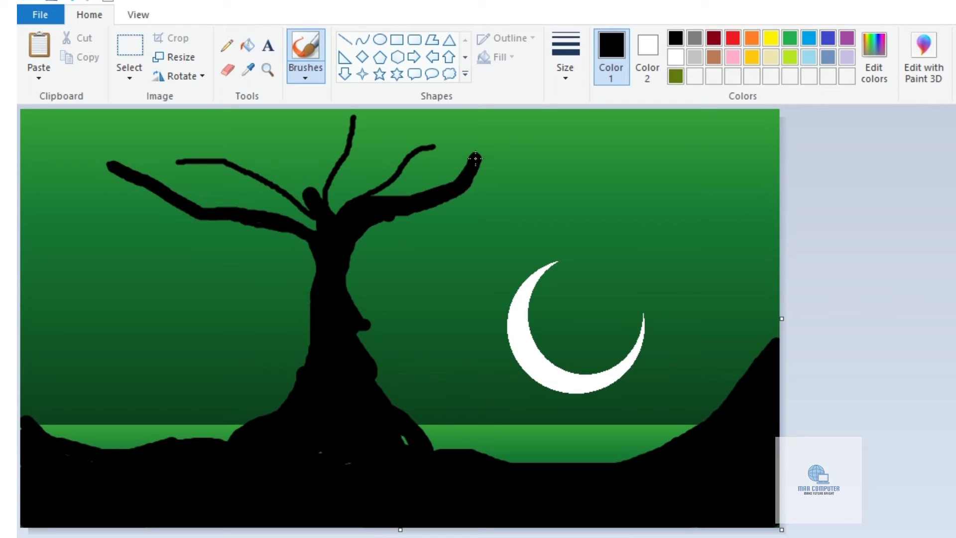
pyautogui.moveTo(353, 196)
pyautogui.mouseDown()
pyautogui.moveTo(378, 189)
pyautogui.moveTo(405, 159)
pyautogui.moveTo(377, 188)
pyautogui.moveTo(335, 209)
pyautogui.moveTo(354, 125)
pyautogui.mouseUp()
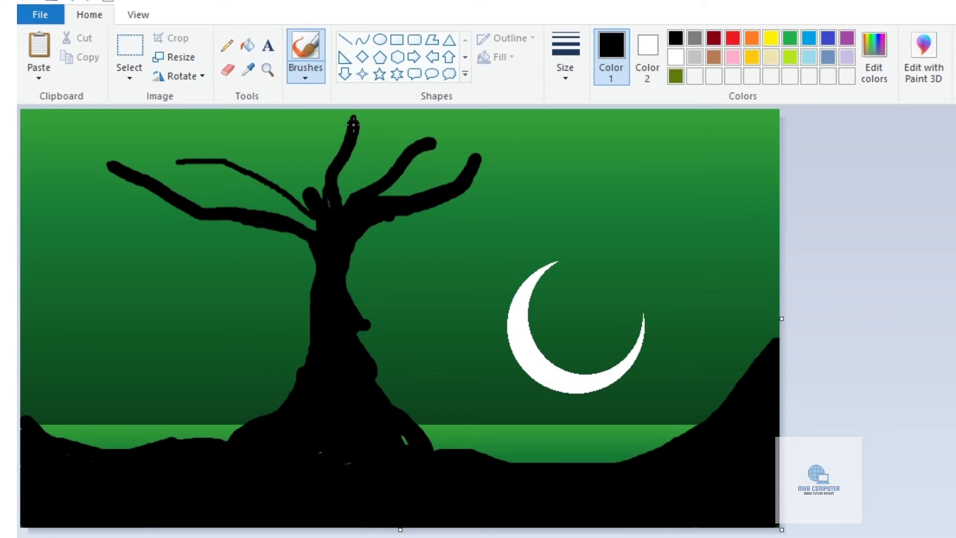
pyautogui.moveTo(314, 214)
pyautogui.mouseDown()
pyautogui.moveTo(257, 169)
pyautogui.moveTo(172, 160)
pyautogui.moveTo(181, 161)
pyautogui.mouseUp()
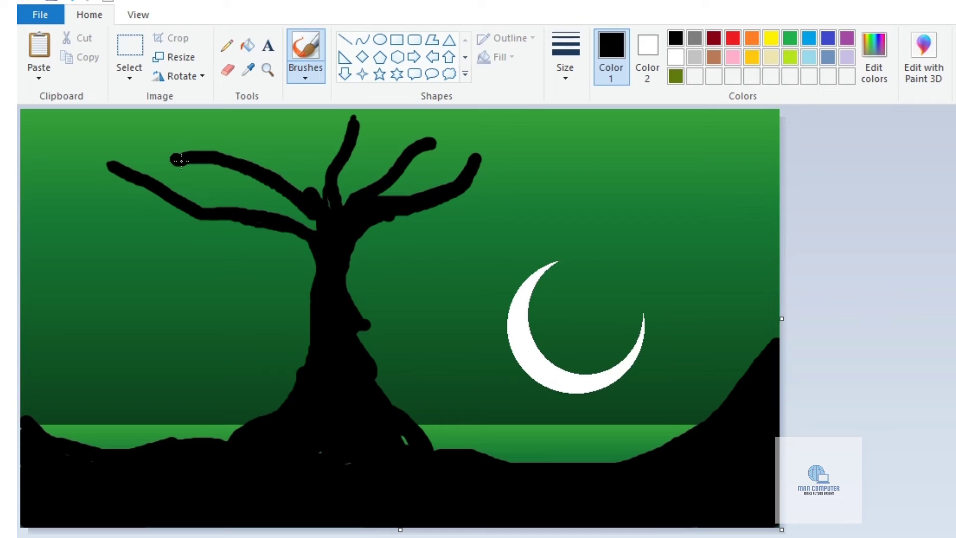
# - Draw seven thin black twigs with the Pencil tool, three beside the right branches and four beside the left branches
pyautogui.click(227, 45)
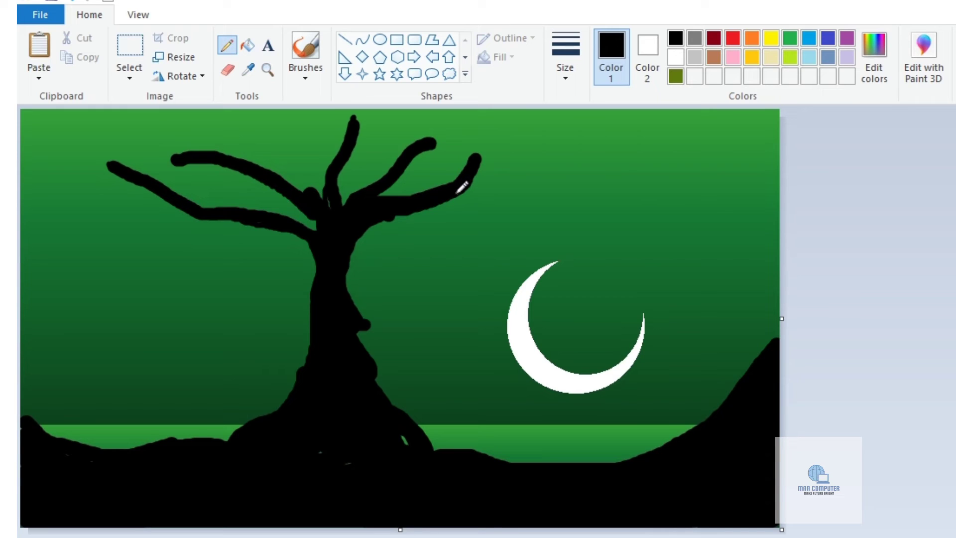
pyautogui.moveTo(461, 188)
pyautogui.mouseDown()
pyautogui.moveTo(489, 179)
pyautogui.moveTo(523, 141)
pyautogui.mouseUp()
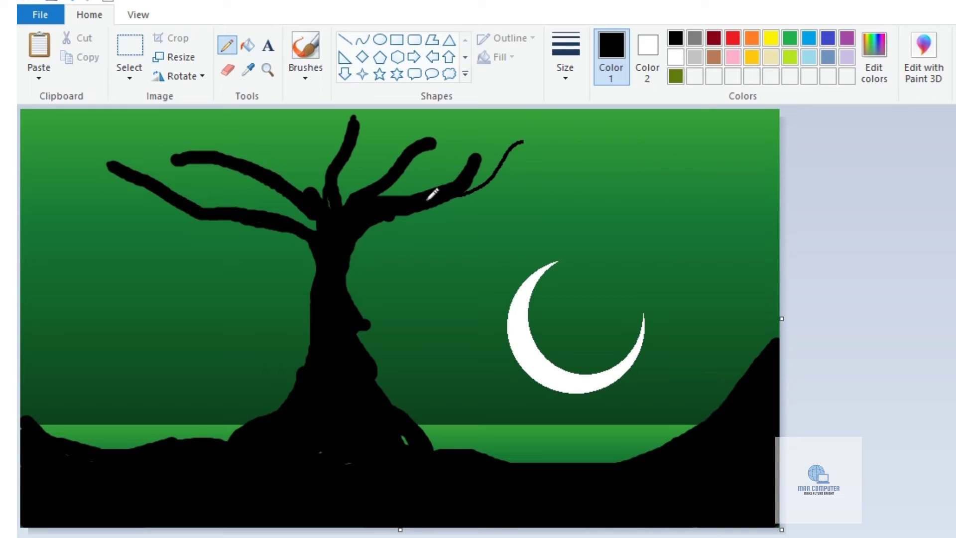
pyautogui.moveTo(413, 202); pyautogui.dragTo(461, 138)
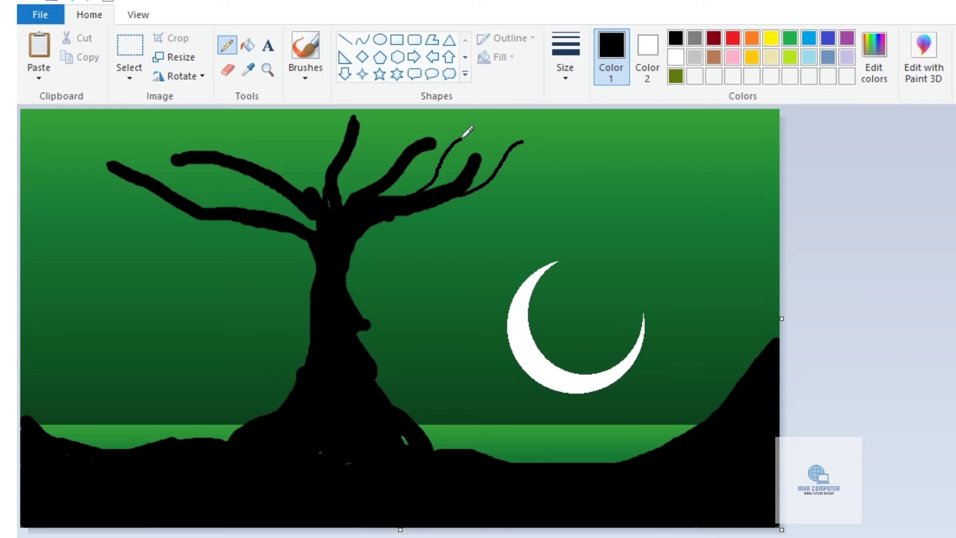
pyautogui.moveTo(380, 168)
pyautogui.mouseDown()
pyautogui.moveTo(375, 183)
pyautogui.moveTo(397, 127)
pyautogui.mouseUp()
pyautogui.moveTo(308, 187)
pyautogui.mouseDown()
pyautogui.moveTo(279, 159)
pyautogui.moveTo(275, 127)
pyautogui.mouseUp()
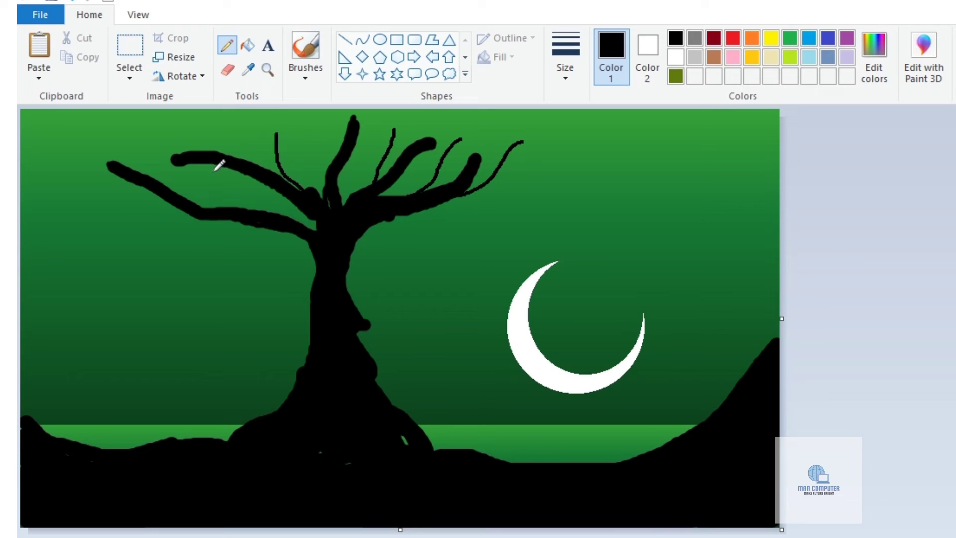
pyautogui.moveTo(238, 158)
pyautogui.mouseDown()
pyautogui.moveTo(218, 126)
pyautogui.moveTo(198, 130)
pyautogui.mouseUp()
pyautogui.moveTo(158, 177); pyautogui.dragTo(134, 133)
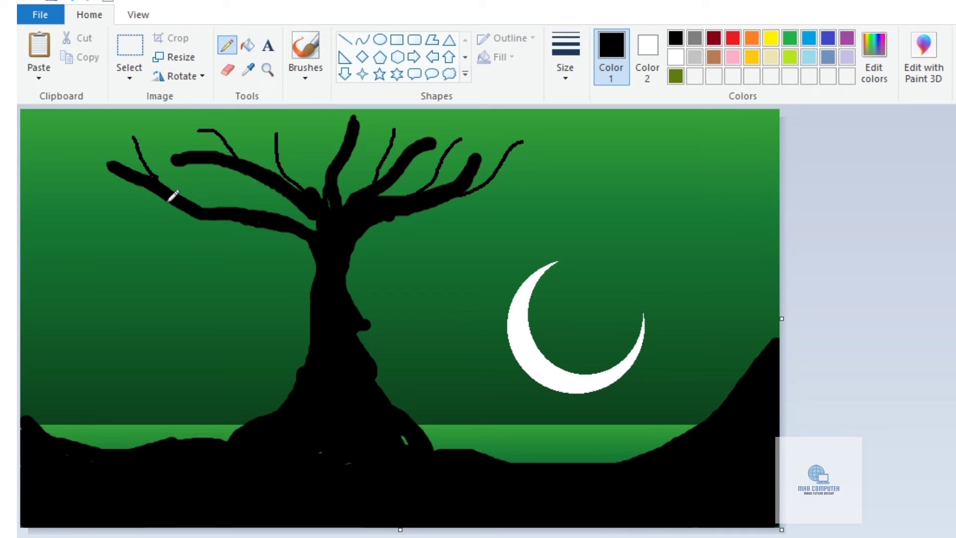
pyautogui.moveTo(164, 200)
pyautogui.mouseDown()
pyautogui.moveTo(119, 188)
pyautogui.moveTo(92, 158)
pyautogui.mouseUp()
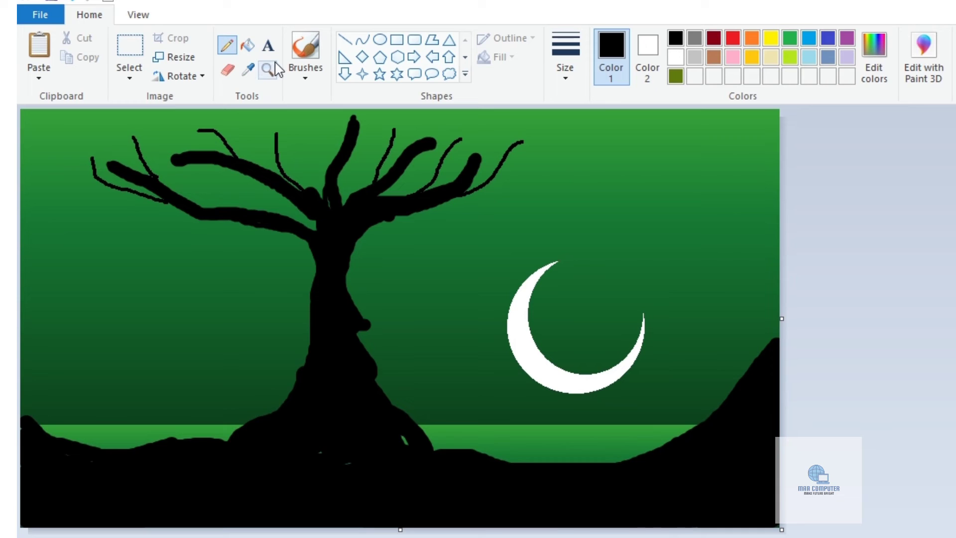
# - Spray red foliage with the Airbrush over the right branches, the upper and outer left branches, and the lower left branch
pyautogui.click(305, 79)
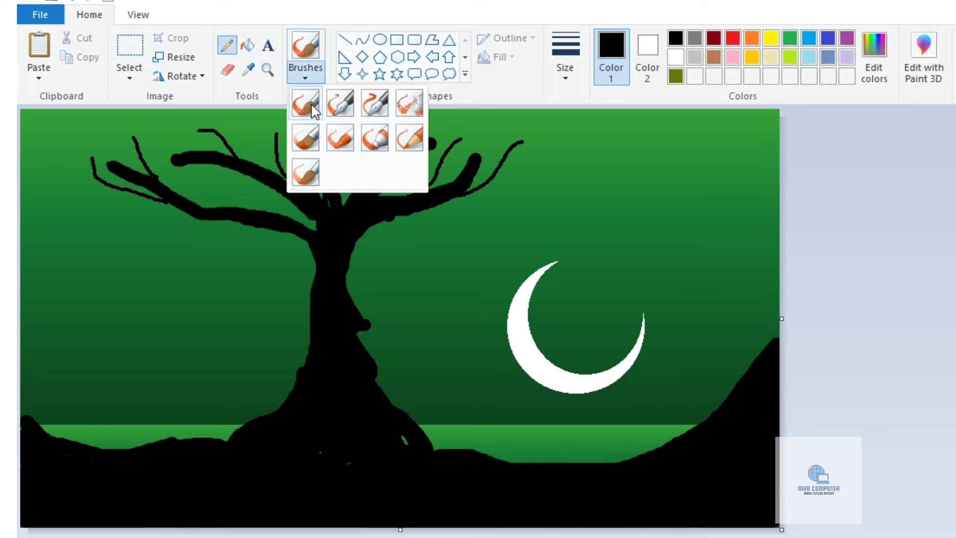
pyautogui.click(410, 102)
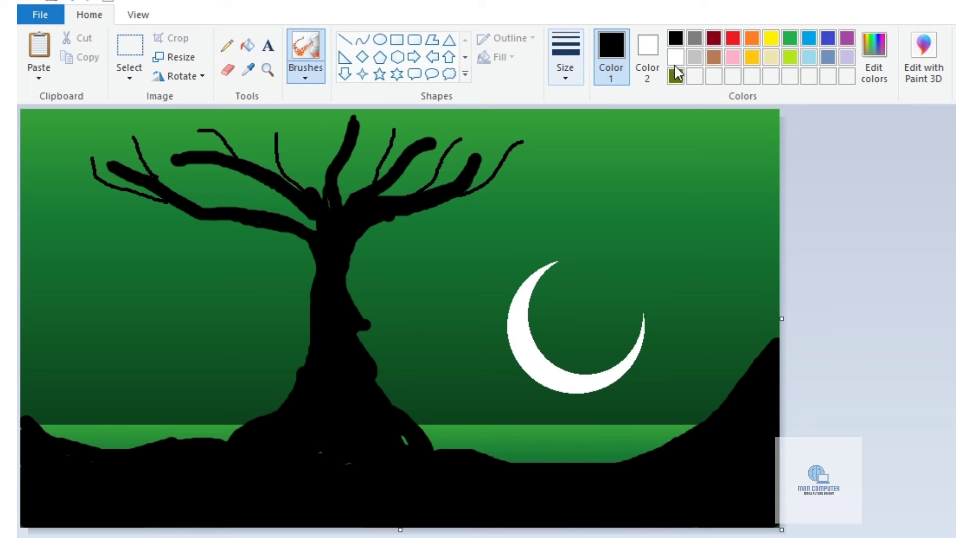
pyautogui.click(733, 37)
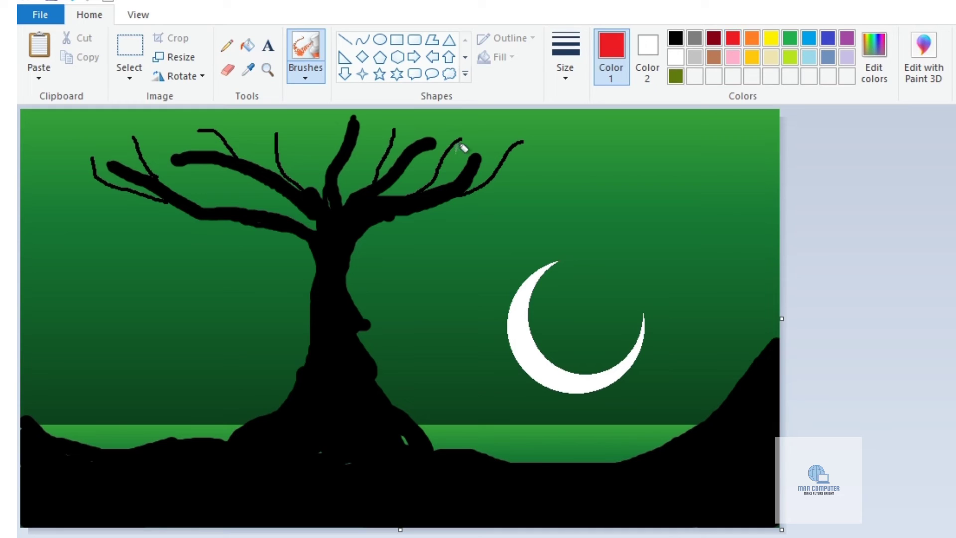
pyautogui.moveTo(475, 144)
pyautogui.mouseDown()
pyautogui.moveTo(432, 143)
pyautogui.moveTo(555, 143)
pyautogui.moveTo(416, 151)
pyautogui.moveTo(413, 136)
pyautogui.moveTo(578, 135)
pyautogui.moveTo(504, 133)
pyautogui.moveTo(531, 131)
pyautogui.moveTo(401, 153)
pyautogui.moveTo(393, 134)
pyautogui.mouseUp()
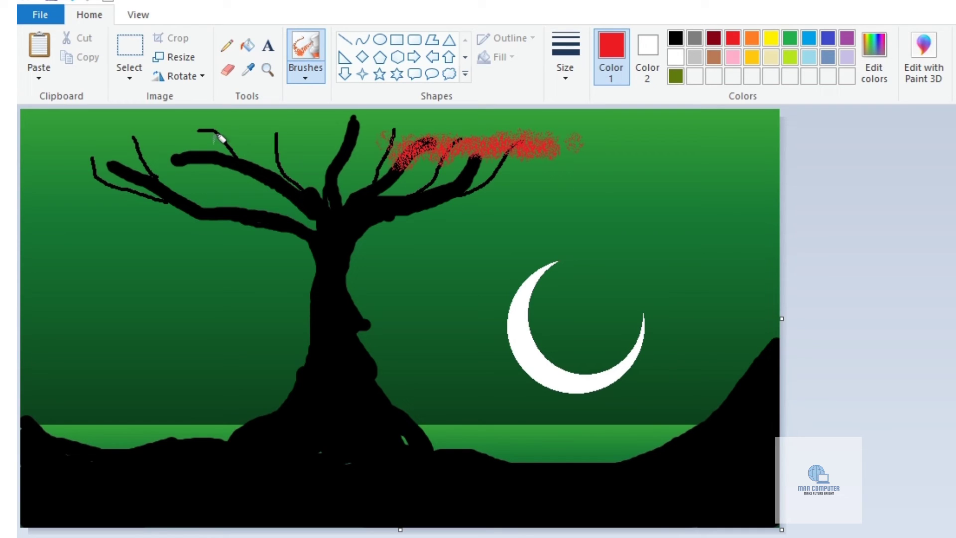
pyautogui.moveTo(219, 137)
pyautogui.mouseDown()
pyautogui.moveTo(329, 134)
pyautogui.moveTo(198, 156)
pyautogui.moveTo(312, 141)
pyautogui.moveTo(333, 122)
pyautogui.moveTo(201, 157)
pyautogui.mouseUp()
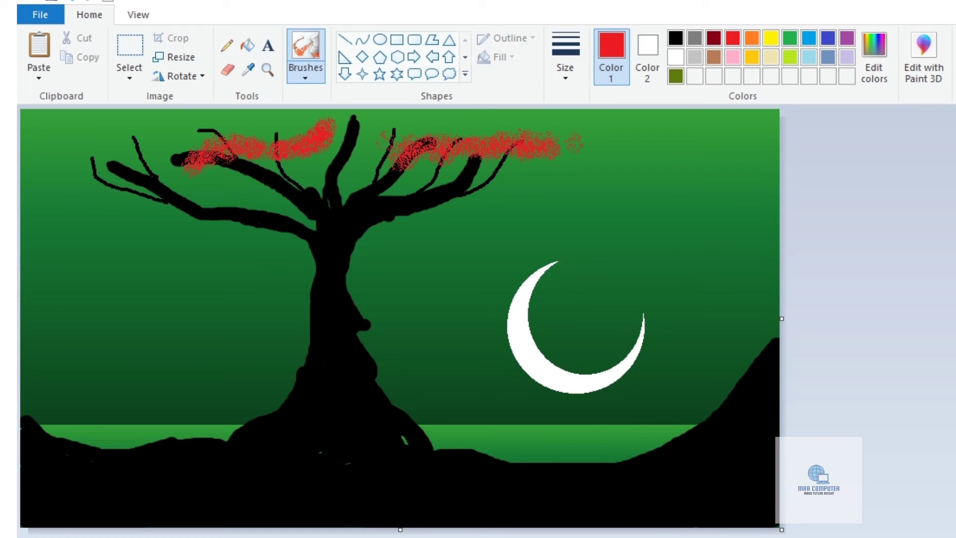
pyautogui.click(24, 206)
pyautogui.moveTo(35, 194)
pyautogui.mouseDown()
pyautogui.moveTo(89, 191)
pyautogui.moveTo(150, 154)
pyautogui.moveTo(137, 187)
pyautogui.moveTo(120, 196)
pyautogui.moveTo(28, 184)
pyautogui.moveTo(115, 174)
pyautogui.moveTo(149, 133)
pyautogui.moveTo(134, 159)
pyautogui.moveTo(95, 177)
pyautogui.moveTo(28, 171)
pyautogui.moveTo(91, 176)
pyautogui.moveTo(132, 145)
pyautogui.mouseUp()
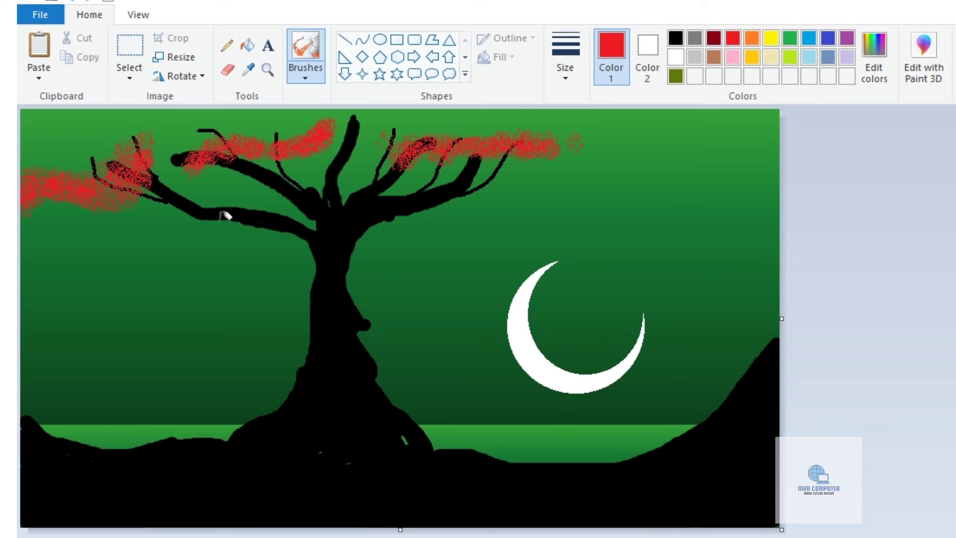
pyautogui.moveTo(171, 223)
pyautogui.mouseDown()
pyautogui.moveTo(236, 211)
pyautogui.moveTo(274, 220)
pyautogui.moveTo(309, 198)
pyautogui.moveTo(276, 211)
pyautogui.moveTo(214, 205)
pyautogui.moveTo(171, 215)
pyautogui.moveTo(306, 213)
pyautogui.moveTo(334, 189)
pyautogui.moveTo(303, 213)
pyautogui.moveTo(316, 197)
pyautogui.moveTo(233, 211)
pyautogui.mouseUp()
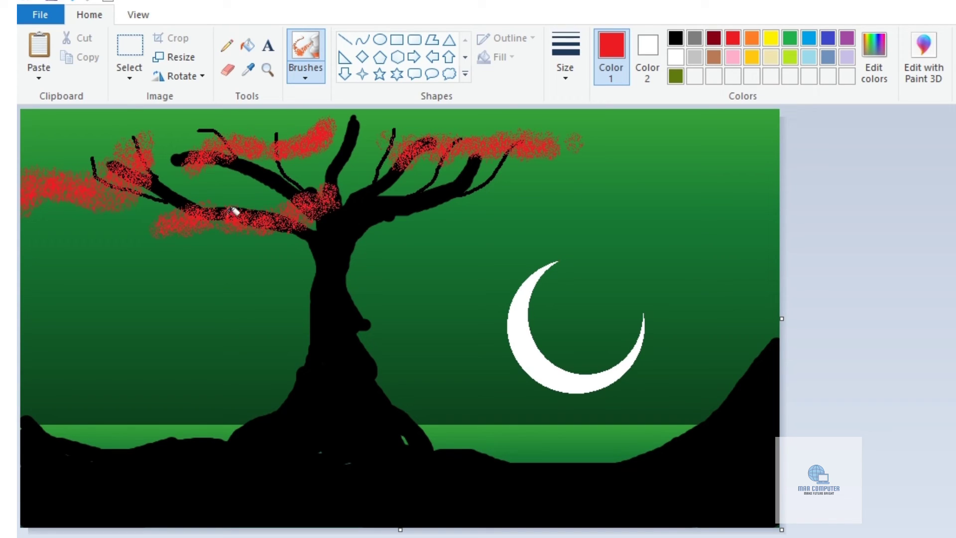
# - Layer gray and white airbrush spray along the top of the right-hand foliage and blend it with more red
pyautogui.click(695, 39)
pyautogui.moveTo(421, 128); pyautogui.dragTo(575, 128)
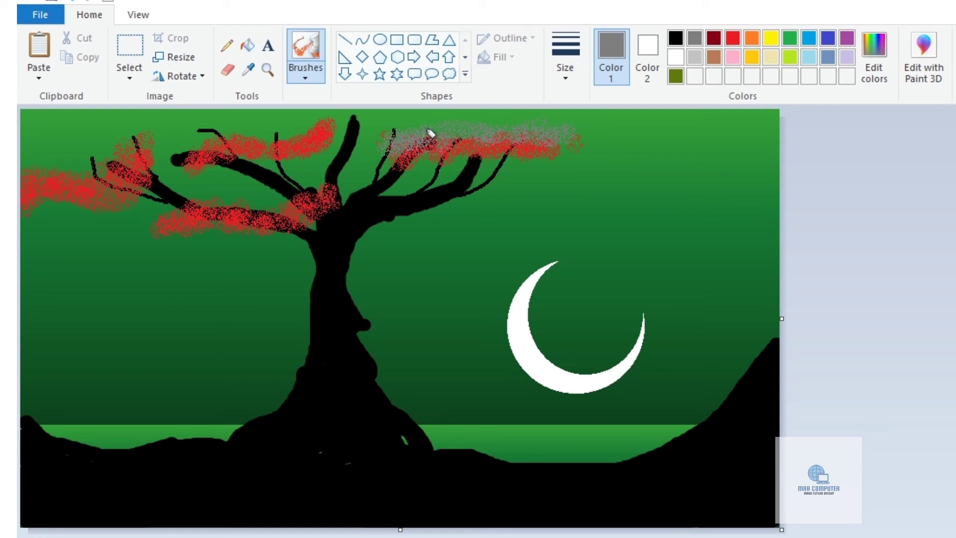
pyautogui.click(674, 59)
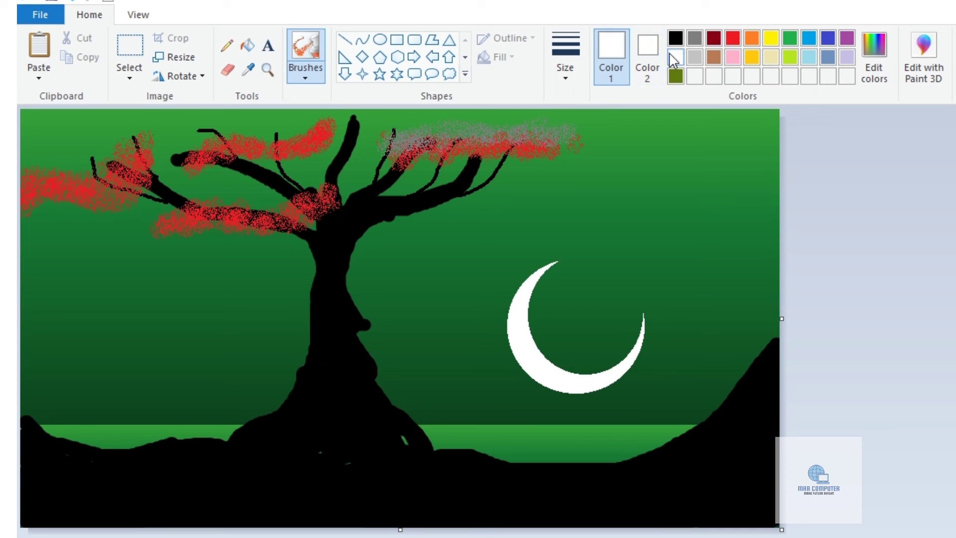
pyautogui.moveTo(391, 134)
pyautogui.mouseDown()
pyautogui.moveTo(471, 118)
pyautogui.moveTo(568, 120)
pyautogui.mouseUp()
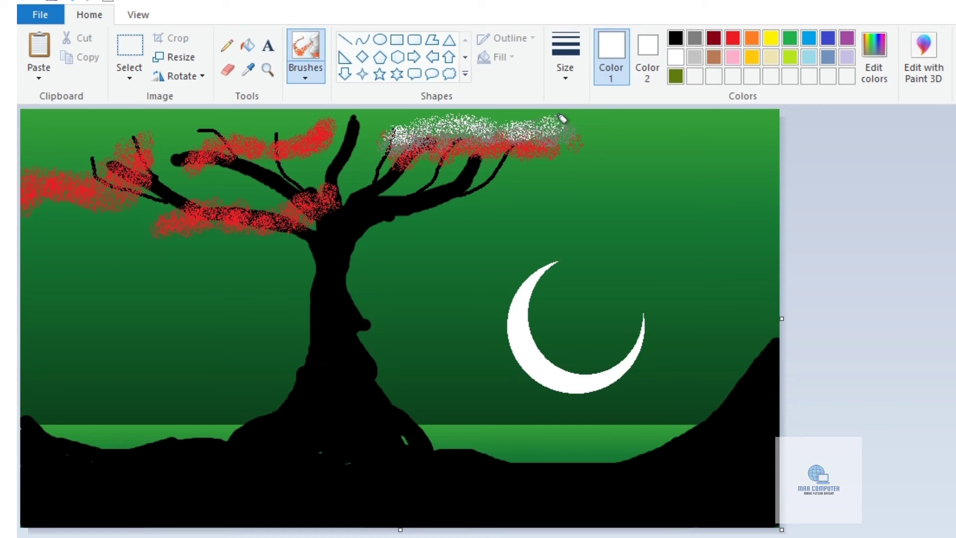
pyautogui.click(695, 39)
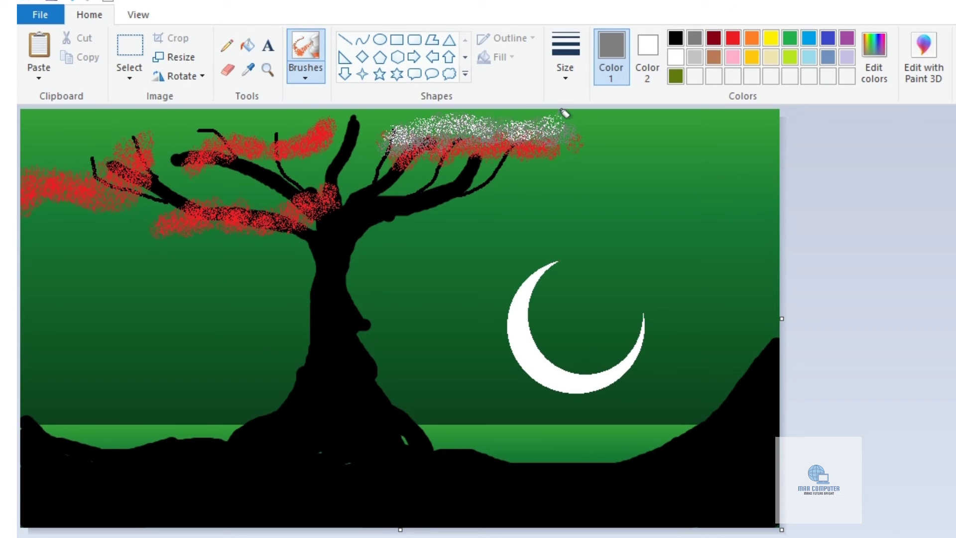
pyautogui.moveTo(399, 142); pyautogui.dragTo(397, 151)
pyautogui.click(733, 38)
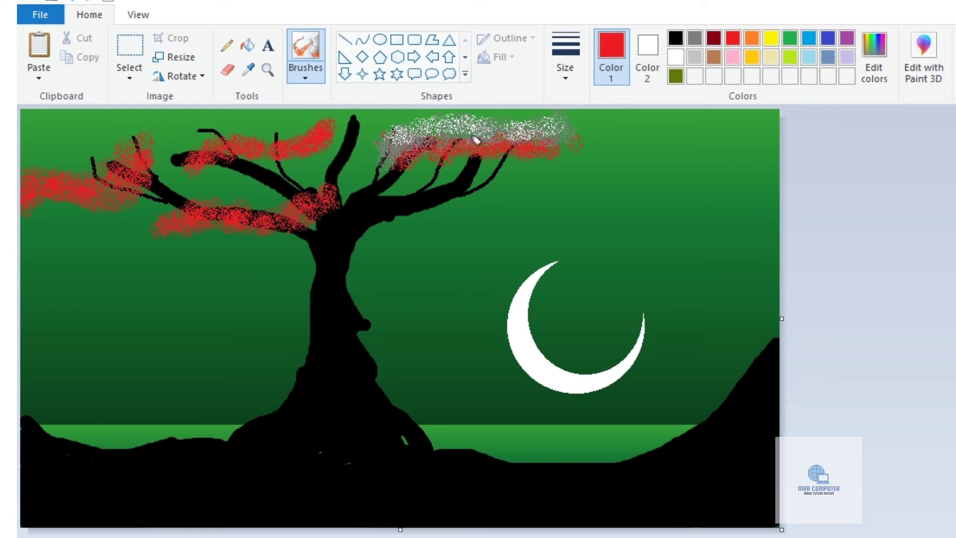
pyautogui.moveTo(400, 132); pyautogui.dragTo(439, 123)
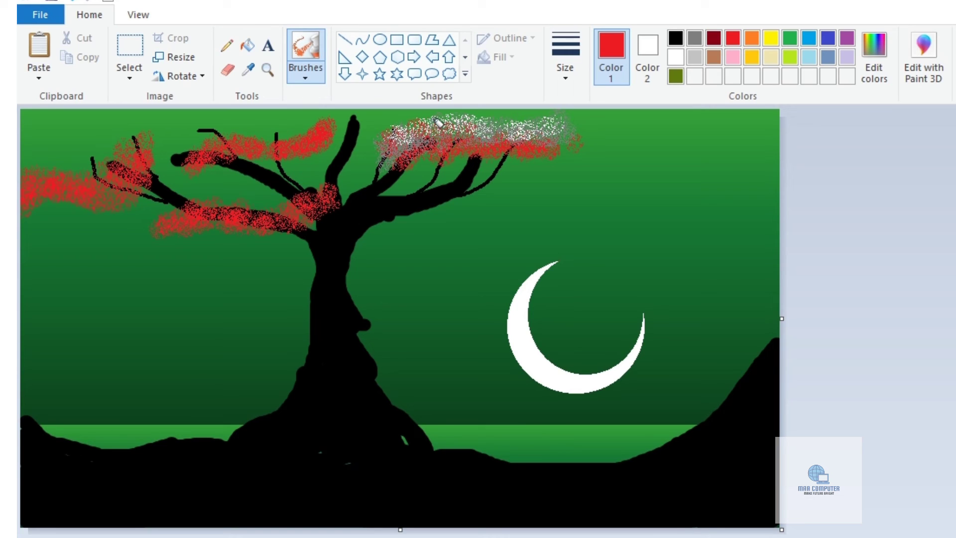
pyautogui.moveTo(438, 123)
pyautogui.mouseDown()
pyautogui.moveTo(411, 152)
pyautogui.moveTo(392, 138)
pyautogui.moveTo(387, 158)
pyautogui.moveTo(394, 125)
pyautogui.moveTo(412, 118)
pyautogui.moveTo(561, 113)
pyautogui.mouseUp()
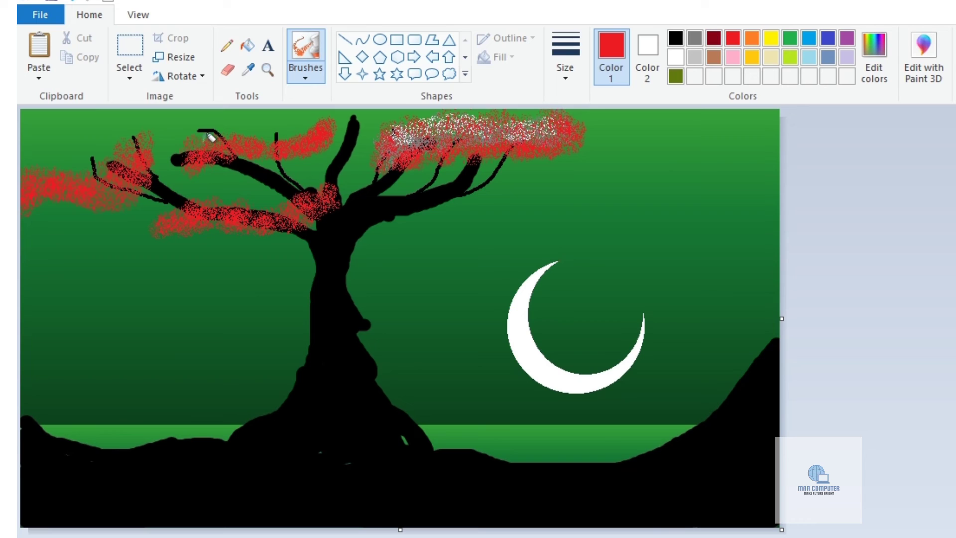
# - Spray white highlights along the upper edges of the three red foliage clusters on the tree's left side
pyautogui.click(676, 57)
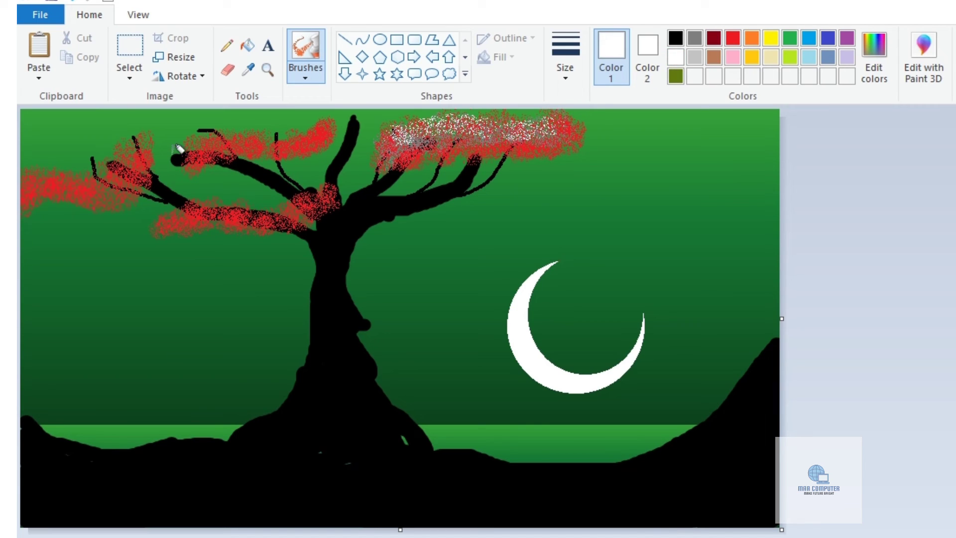
pyautogui.moveTo(178, 148)
pyautogui.mouseDown()
pyautogui.moveTo(324, 112)
pyautogui.moveTo(242, 129)
pyautogui.mouseUp()
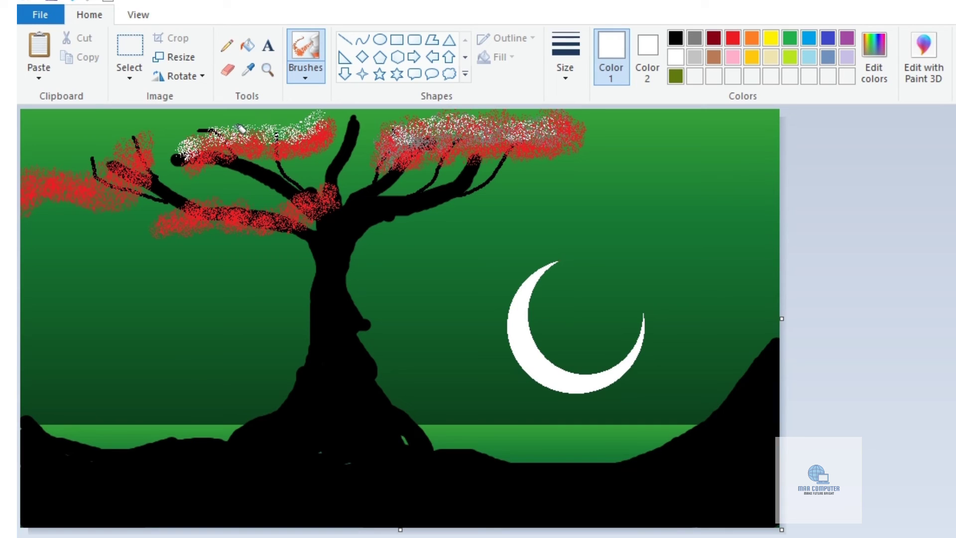
pyautogui.moveTo(29, 168)
pyautogui.mouseDown()
pyautogui.moveTo(80, 171)
pyautogui.moveTo(147, 133)
pyautogui.mouseUp()
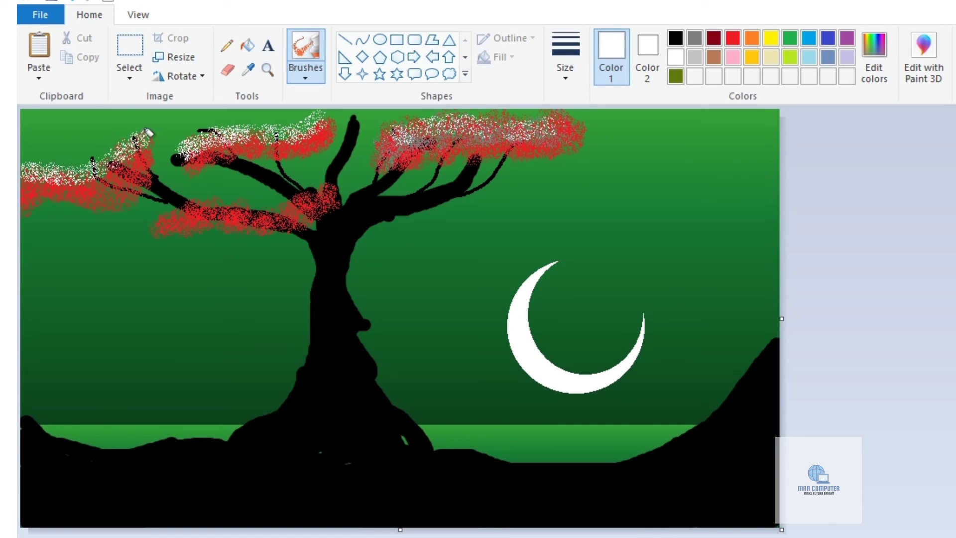
pyautogui.moveTo(149, 220)
pyautogui.mouseDown()
pyautogui.moveTo(273, 214)
pyautogui.moveTo(330, 185)
pyautogui.moveTo(299, 200)
pyautogui.moveTo(228, 204)
pyautogui.mouseUp()
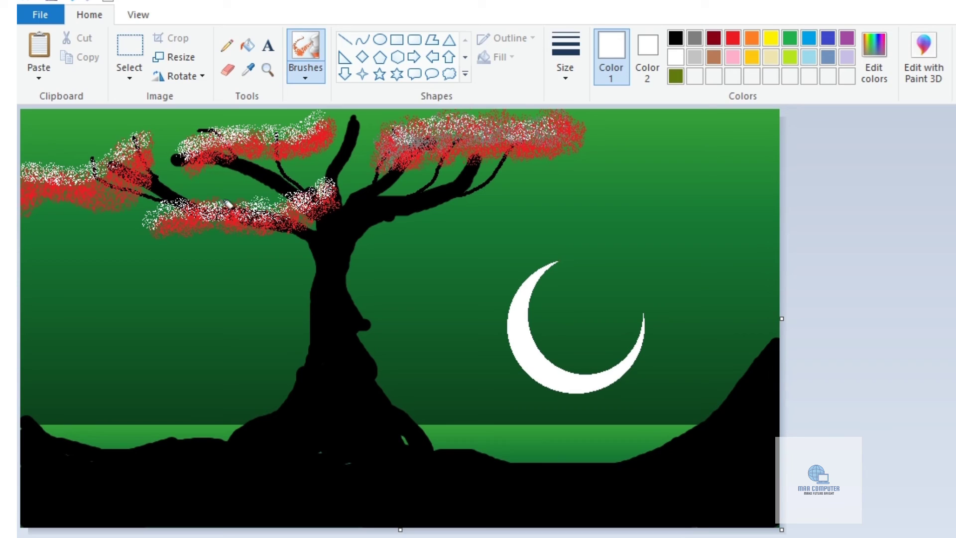
# - Spray dark gray shading above the white highlights on the left clusters and along the top of the right cluster
pyautogui.click(695, 39)
pyautogui.moveTo(160, 203)
pyautogui.mouseDown()
pyautogui.moveTo(235, 199)
pyautogui.moveTo(327, 174)
pyautogui.moveTo(212, 192)
pyautogui.moveTo(149, 205)
pyautogui.mouseUp()
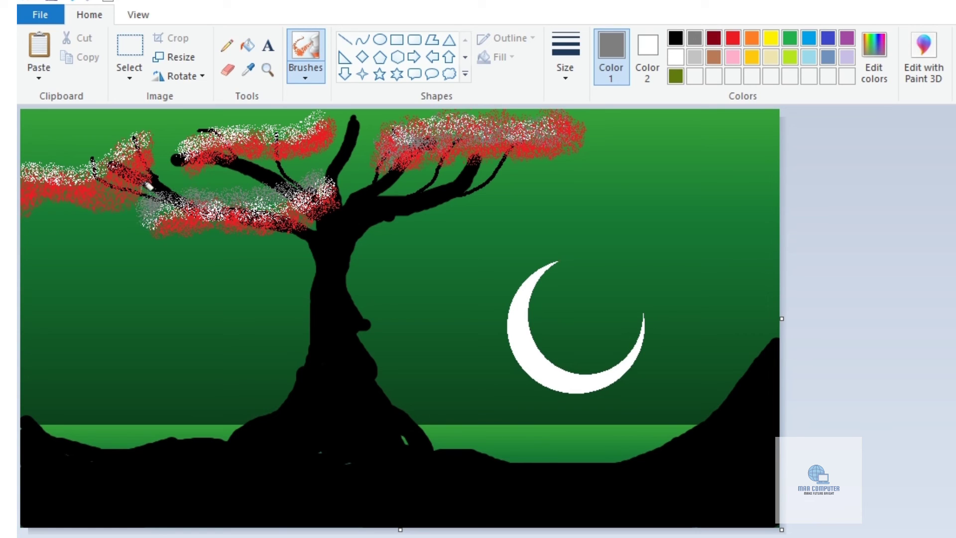
pyautogui.moveTo(174, 140)
pyautogui.mouseDown()
pyautogui.moveTo(193, 125)
pyautogui.moveTo(181, 128)
pyautogui.moveTo(244, 118)
pyautogui.moveTo(205, 112)
pyautogui.moveTo(244, 117)
pyautogui.mouseUp()
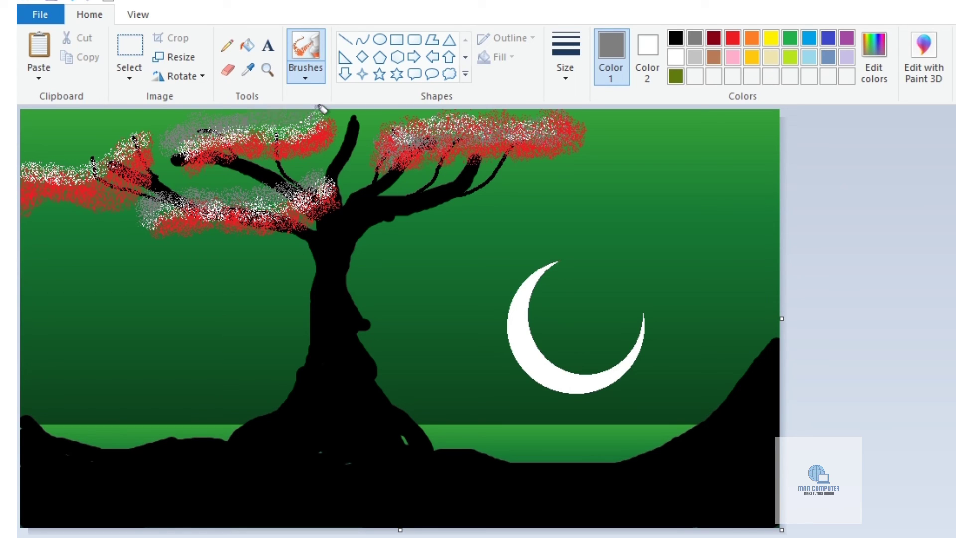
pyautogui.moveTo(402, 118)
pyautogui.mouseDown()
pyautogui.moveTo(482, 107)
pyautogui.moveTo(553, 112)
pyautogui.mouseUp()
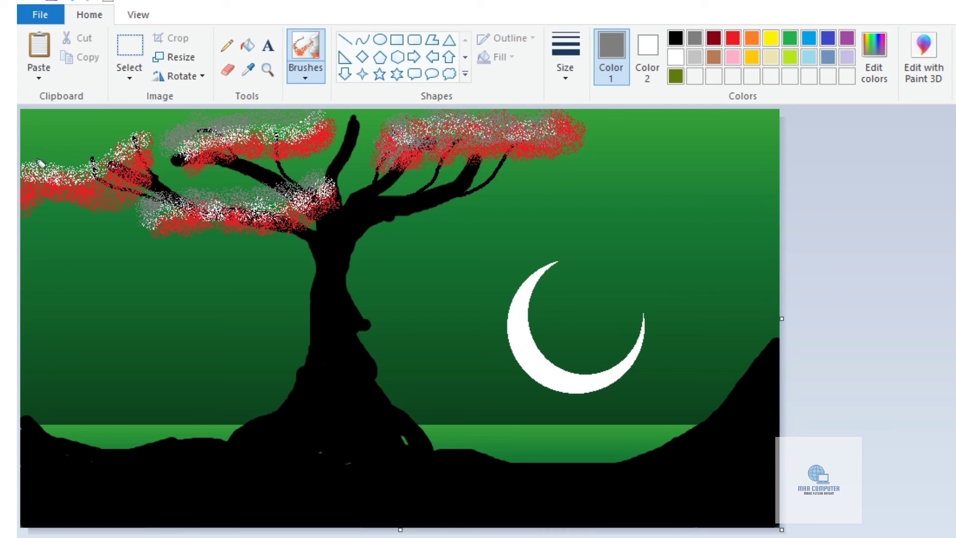
pyautogui.moveTo(27, 159)
pyautogui.mouseDown()
pyautogui.moveTo(128, 144)
pyautogui.moveTo(150, 125)
pyautogui.mouseUp()
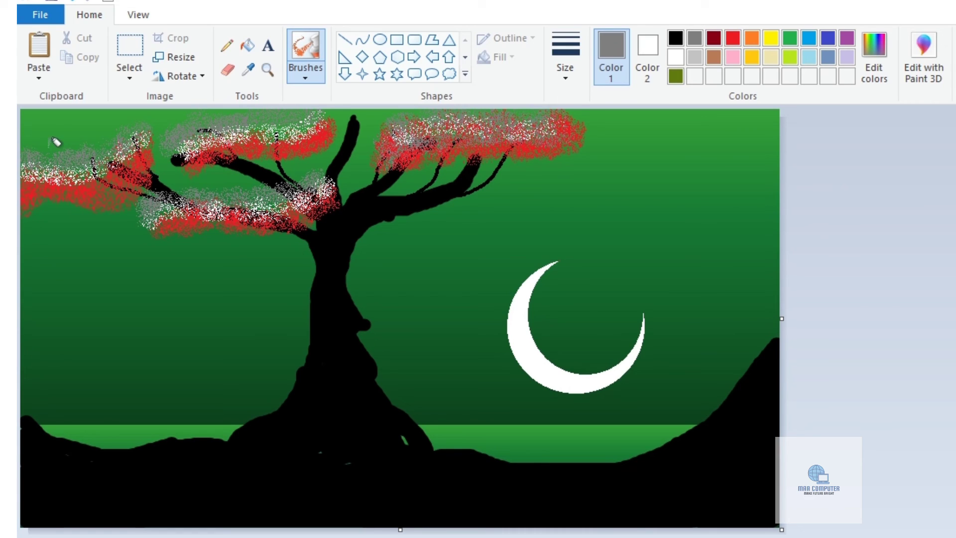
# - Extend the canopy with red spray across the upper left, around the central branch tip and drooping at the right end
pyautogui.click(740, 39)
pyautogui.moveTo(30, 141)
pyautogui.mouseDown()
pyautogui.moveTo(72, 152)
pyautogui.moveTo(85, 145)
pyautogui.moveTo(32, 139)
pyautogui.moveTo(76, 121)
pyautogui.moveTo(120, 128)
pyautogui.mouseUp()
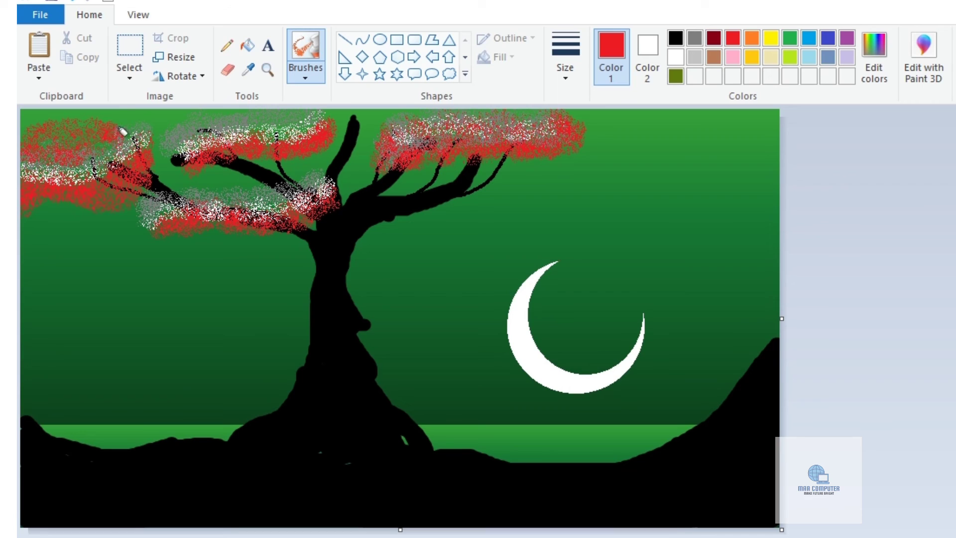
pyautogui.moveTo(121, 131)
pyautogui.mouseDown()
pyautogui.moveTo(125, 113)
pyautogui.moveTo(131, 120)
pyautogui.moveTo(111, 121)
pyautogui.moveTo(145, 121)
pyautogui.moveTo(82, 124)
pyautogui.mouseUp()
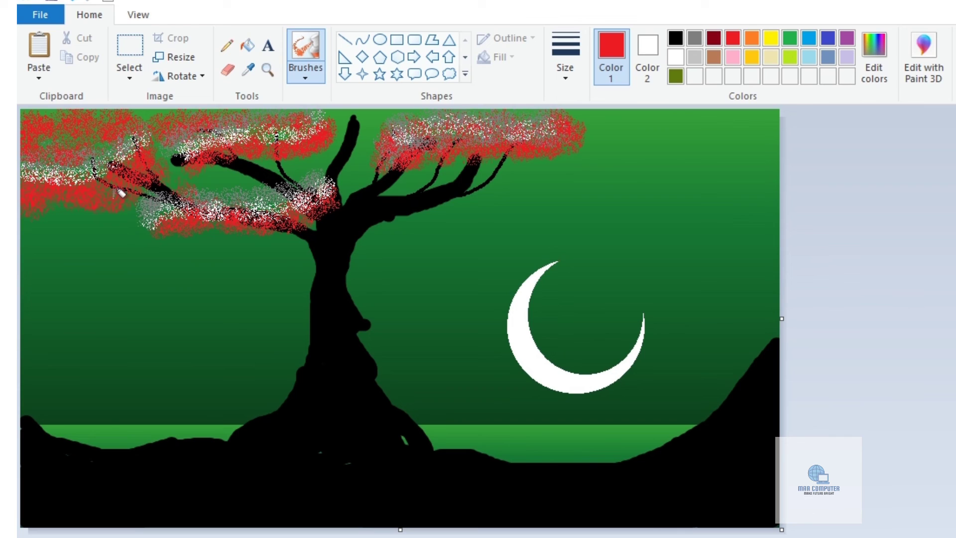
pyautogui.moveTo(251, 277); pyautogui.dragTo(120, 449)
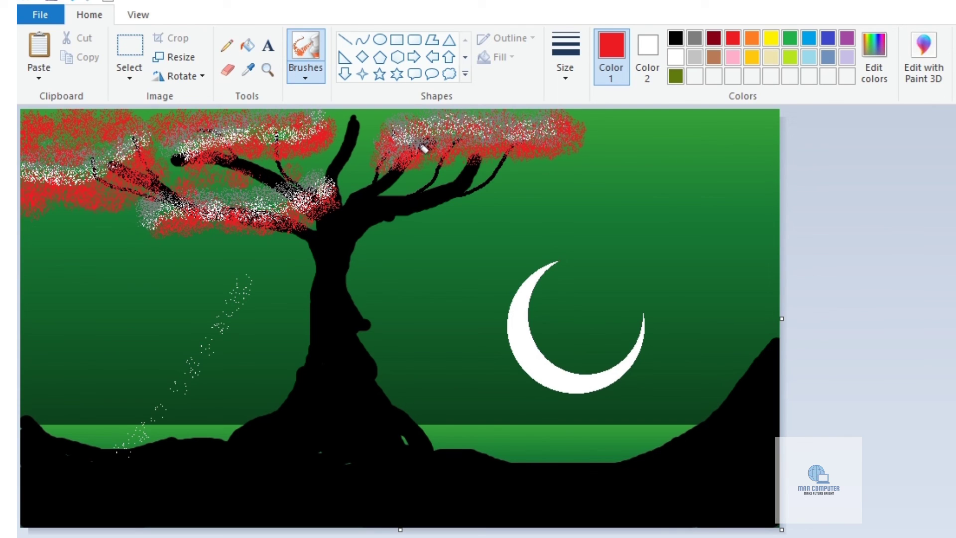
pyautogui.hotkey('ctrl', 'z')
pyautogui.moveTo(369, 113)
pyautogui.mouseDown()
pyautogui.moveTo(403, 114)
pyautogui.moveTo(450, 111)
pyautogui.moveTo(353, 127)
pyautogui.moveTo(391, 124)
pyautogui.mouseUp()
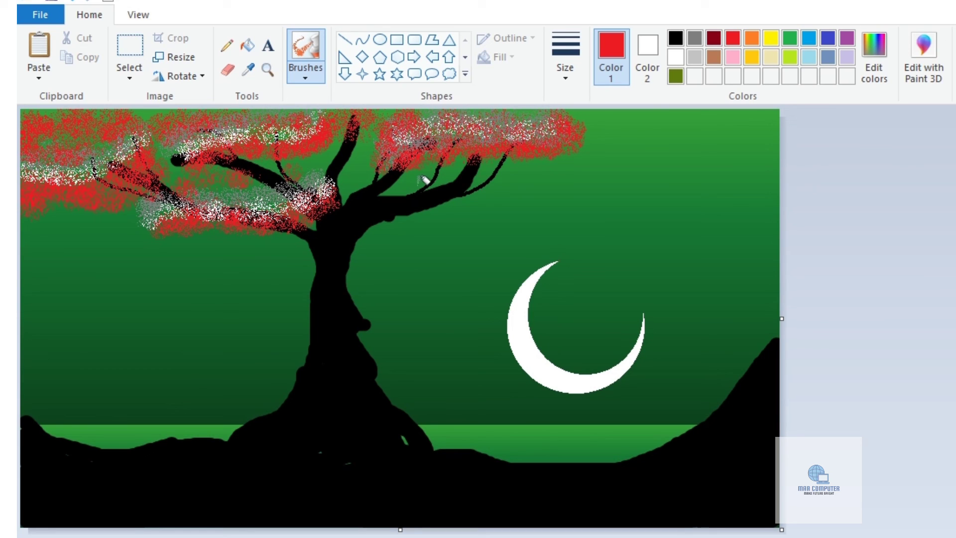
pyautogui.moveTo(496, 166)
pyautogui.mouseDown()
pyautogui.moveTo(572, 166)
pyautogui.moveTo(584, 157)
pyautogui.moveTo(584, 196)
pyautogui.moveTo(572, 188)
pyautogui.moveTo(563, 216)
pyautogui.moveTo(495, 163)
pyautogui.moveTo(412, 168)
pyautogui.mouseUp()
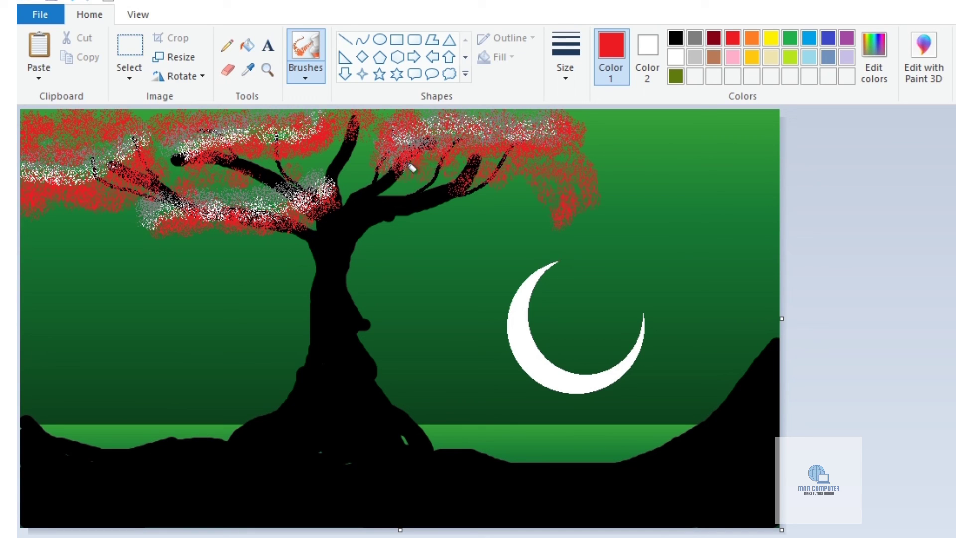
# - Dab round white airbrush spots across the whole canopy and add light gray spray to the upper left foliage
pyautogui.click(675, 57)
pyautogui.moveTo(548, 144)
pyautogui.mouseDown()
pyautogui.moveTo(559, 164)
pyautogui.moveTo(577, 141)
pyautogui.moveTo(546, 156)
pyautogui.moveTo(493, 135)
pyautogui.moveTo(446, 144)
pyautogui.moveTo(461, 142)
pyautogui.moveTo(319, 114)
pyautogui.moveTo(334, 121)
pyautogui.moveTo(212, 160)
pyautogui.moveTo(164, 122)
pyautogui.moveTo(330, 106)
pyautogui.moveTo(45, 120)
pyautogui.moveTo(80, 122)
pyautogui.moveTo(59, 145)
pyautogui.moveTo(106, 132)
pyautogui.mouseUp()
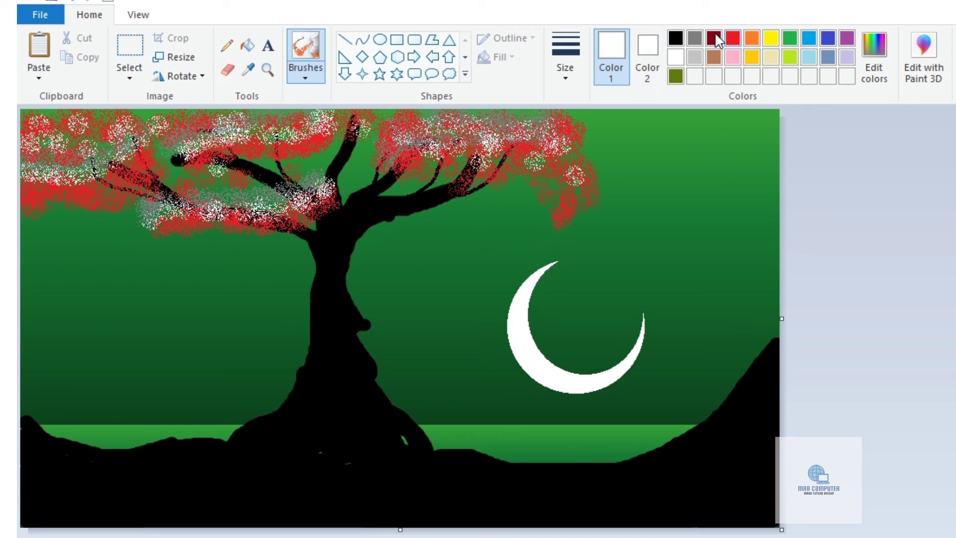
pyautogui.click(695, 57)
pyautogui.moveTo(49, 118)
pyautogui.mouseDown()
pyautogui.moveTo(67, 140)
pyautogui.moveTo(39, 134)
pyautogui.moveTo(85, 132)
pyautogui.mouseUp()
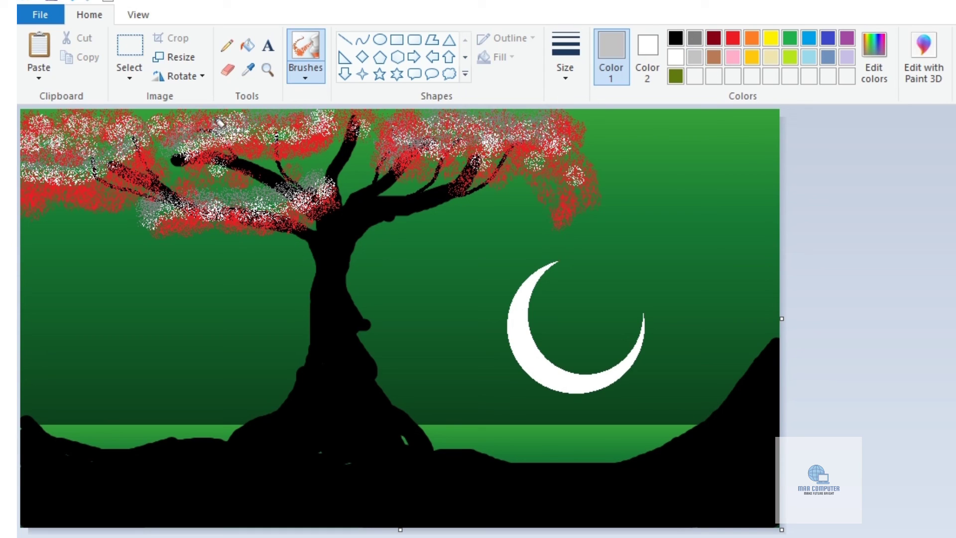
# - Spray more light gray foliage between the left and central branches, and add red spray over the central branches
pyautogui.moveTo(219, 123)
pyautogui.mouseDown()
pyautogui.moveTo(307, 118)
pyautogui.moveTo(132, 148)
pyautogui.moveTo(170, 143)
pyautogui.moveTo(121, 181)
pyautogui.moveTo(72, 189)
pyautogui.moveTo(78, 142)
pyautogui.mouseUp()
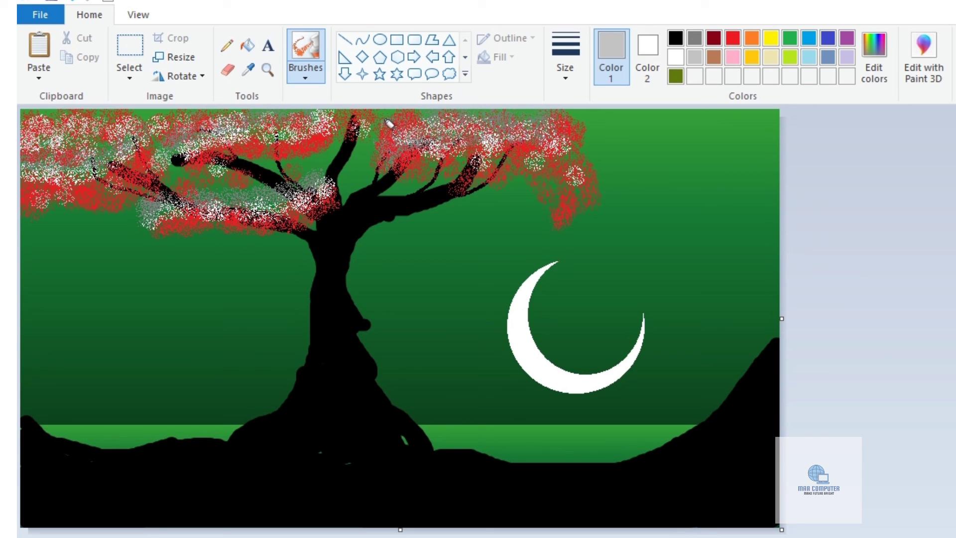
pyautogui.moveTo(389, 123)
pyautogui.mouseDown()
pyautogui.moveTo(216, 186)
pyautogui.moveTo(202, 168)
pyautogui.mouseUp()
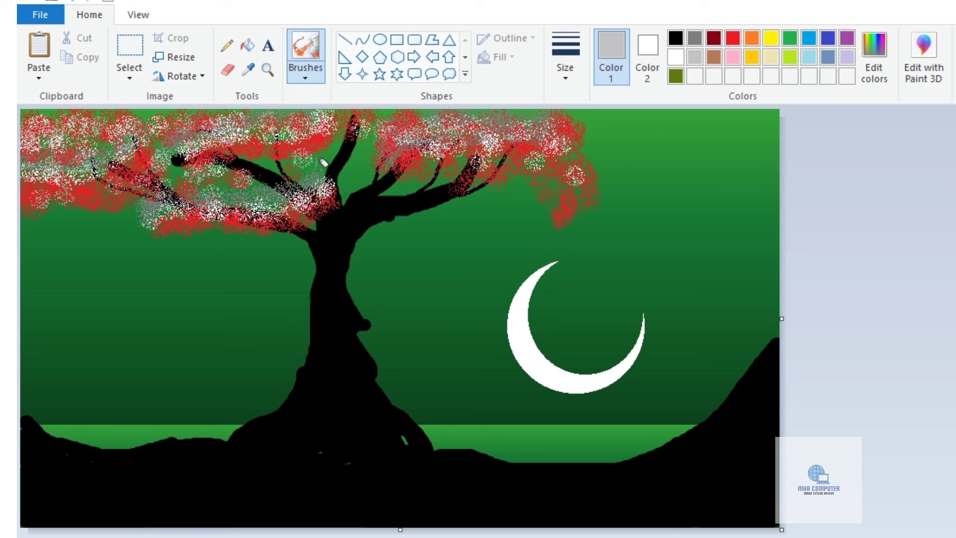
pyautogui.click(733, 38)
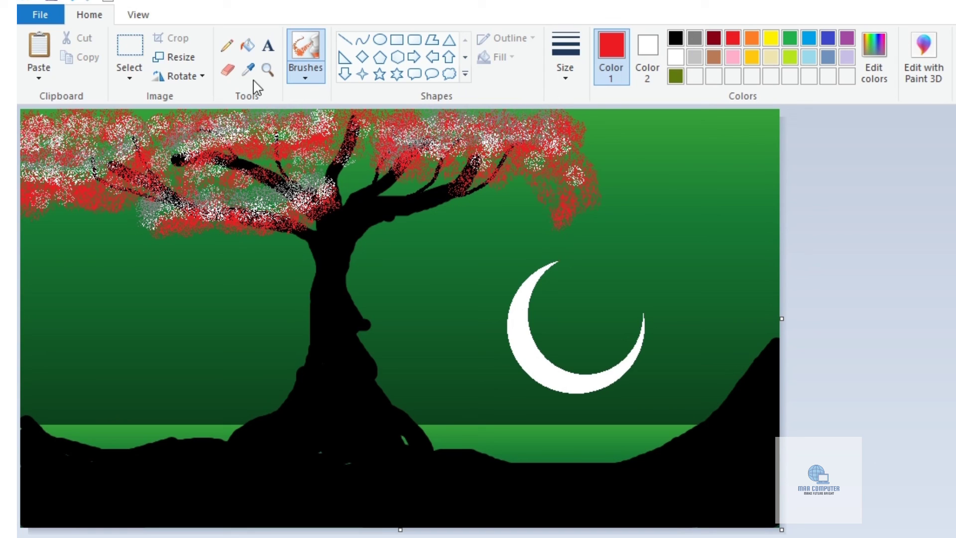
# - Add the white text "maa computre center" on the black ground in the lower right corner of the painting
pyautogui.click(268, 47)
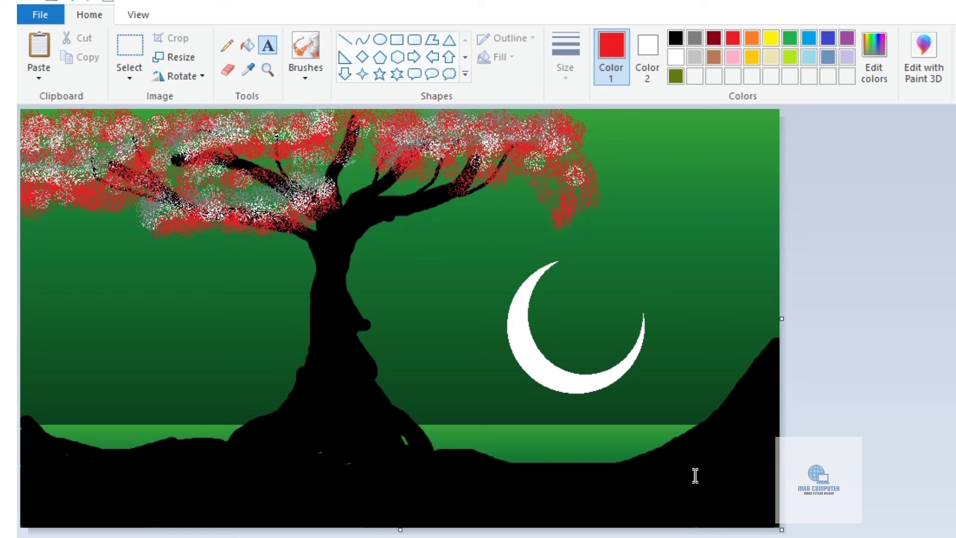
pyautogui.click(672, 59)
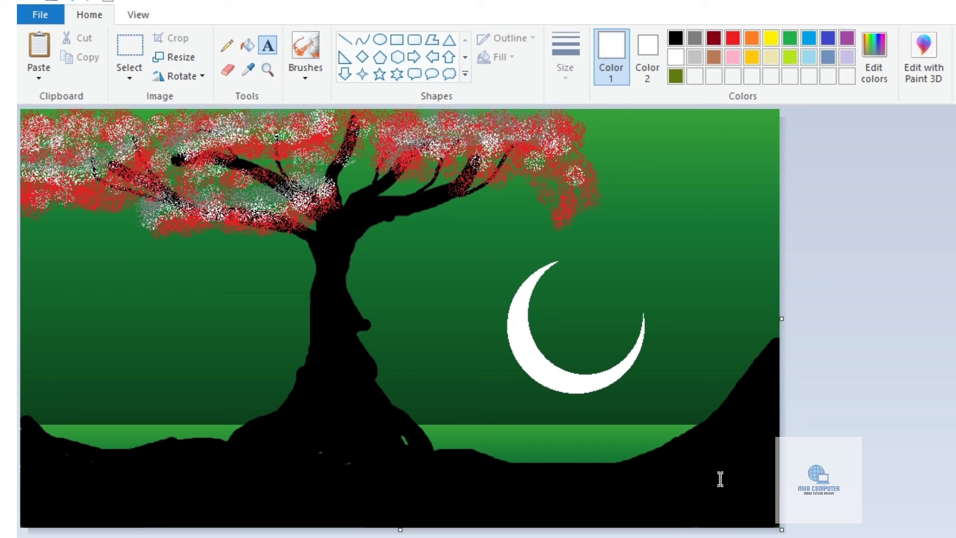
pyautogui.moveTo(680, 480); pyautogui.dragTo(774, 510)
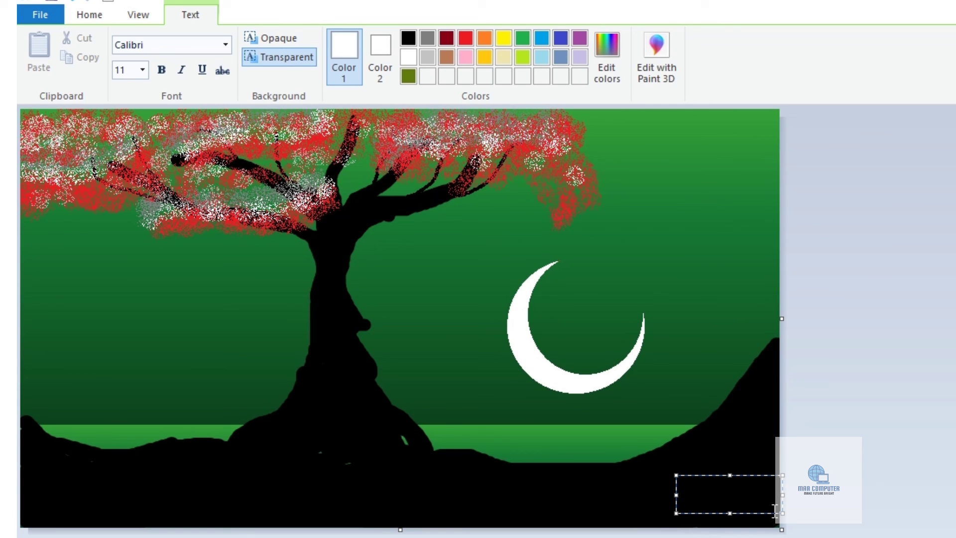
pyautogui.write('maa computre')
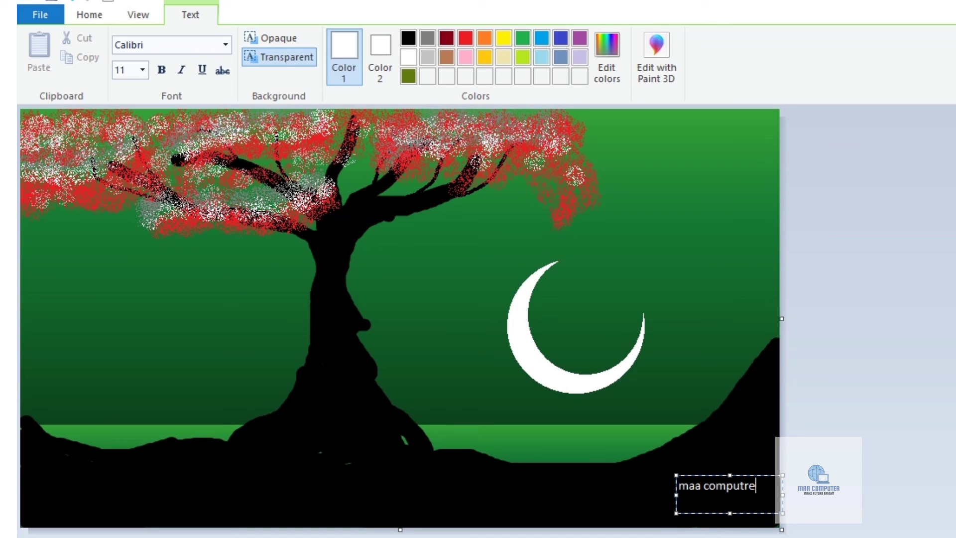
pyautogui.write(' center')
pyautogui.press('Escape')
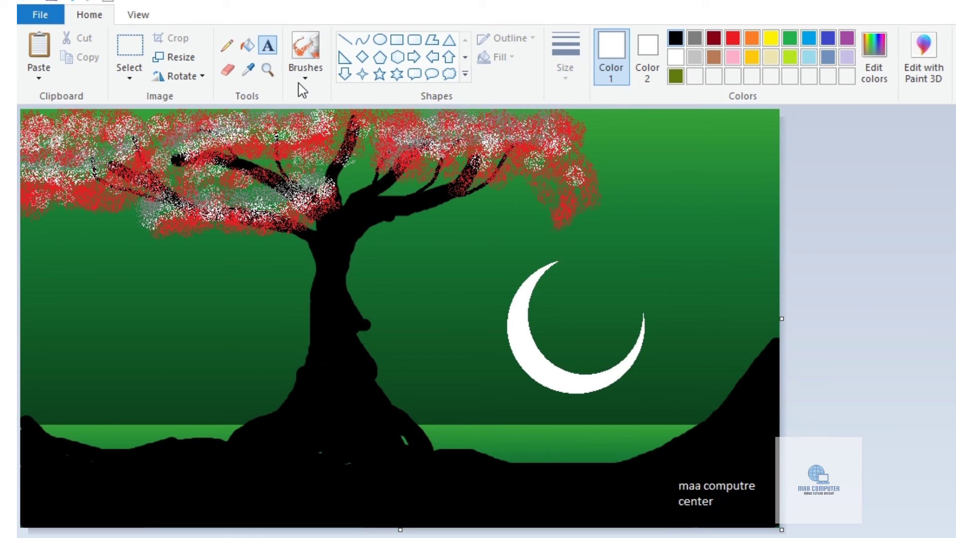
# - Paint over the small unfilled gaps at the base of the tree trunk with a black brush
pyautogui.click(305, 52)
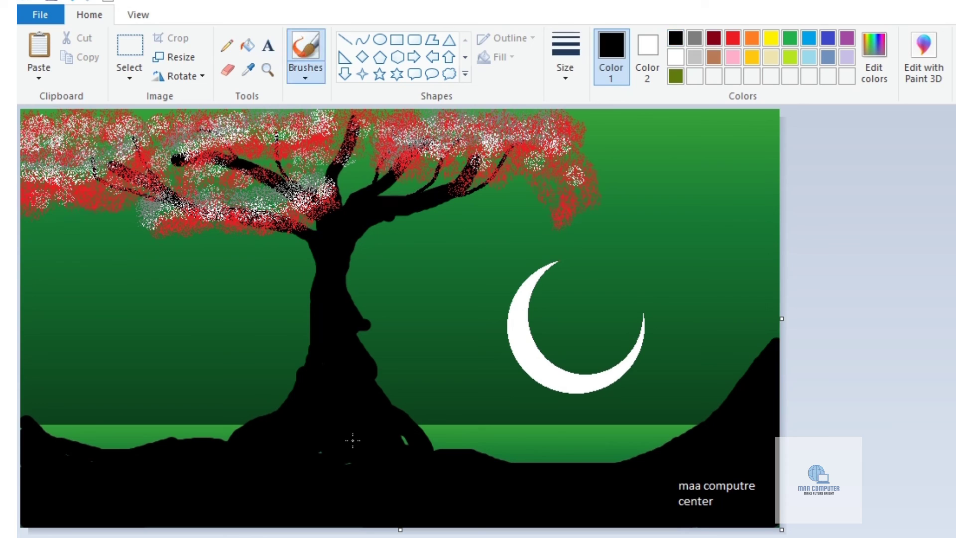
pyautogui.moveTo(353, 440); pyautogui.dragTo(403, 446)
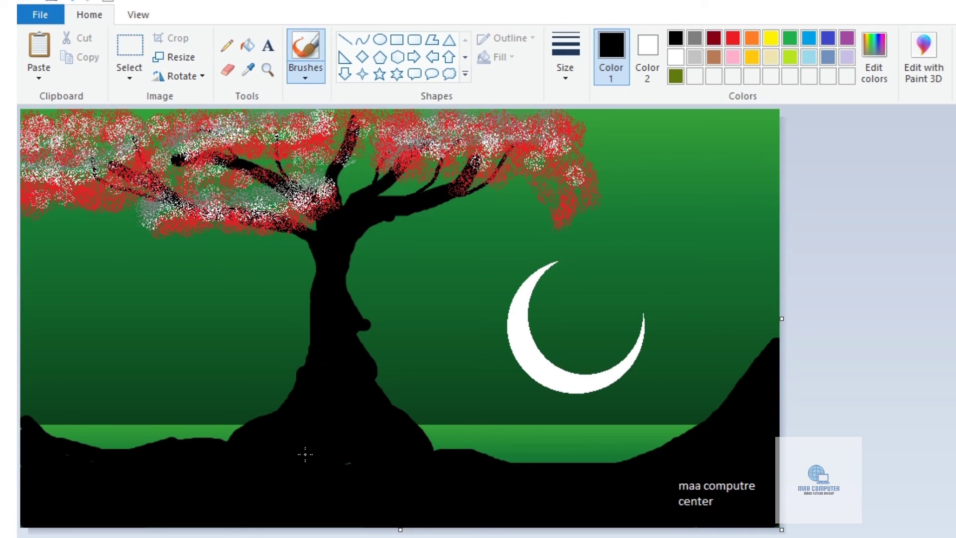